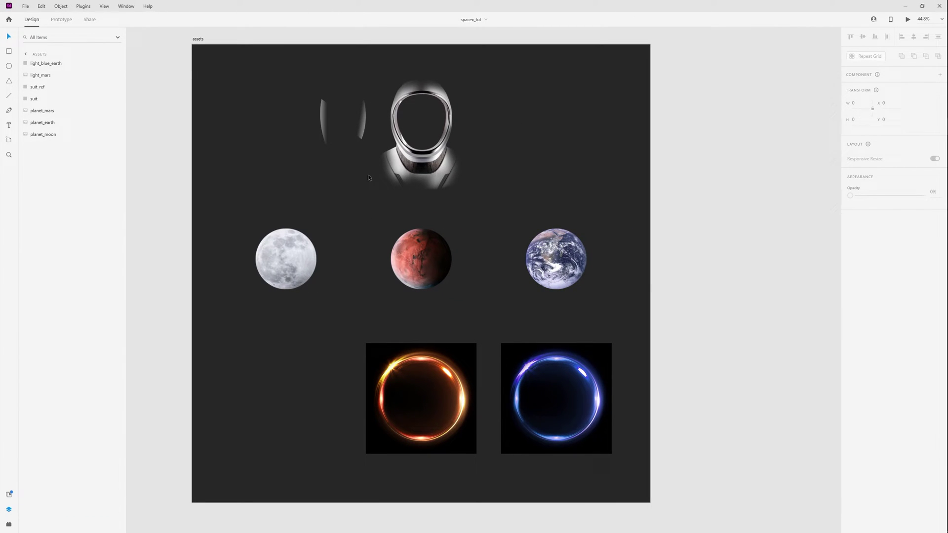
Move the glass reflection image onto the visor opening of the space suit on the assets artboard
click(389, 143)
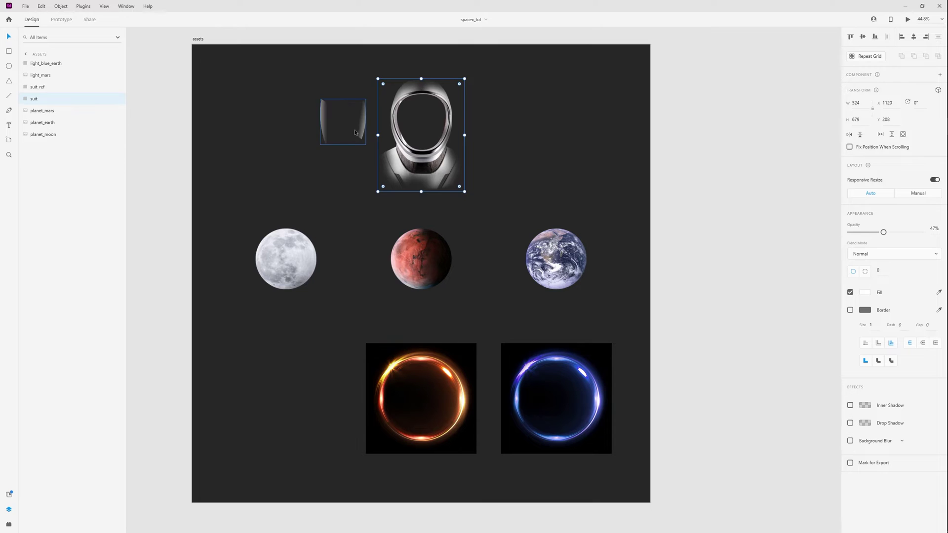
drag(354, 129, 432, 130)
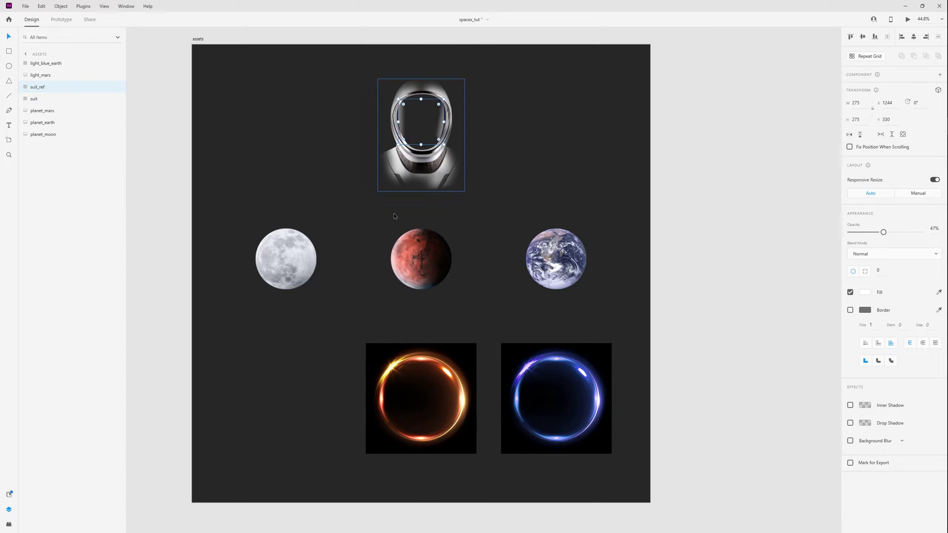
click(297, 294)
drag(245, 309, 602, 263)
click(331, 354)
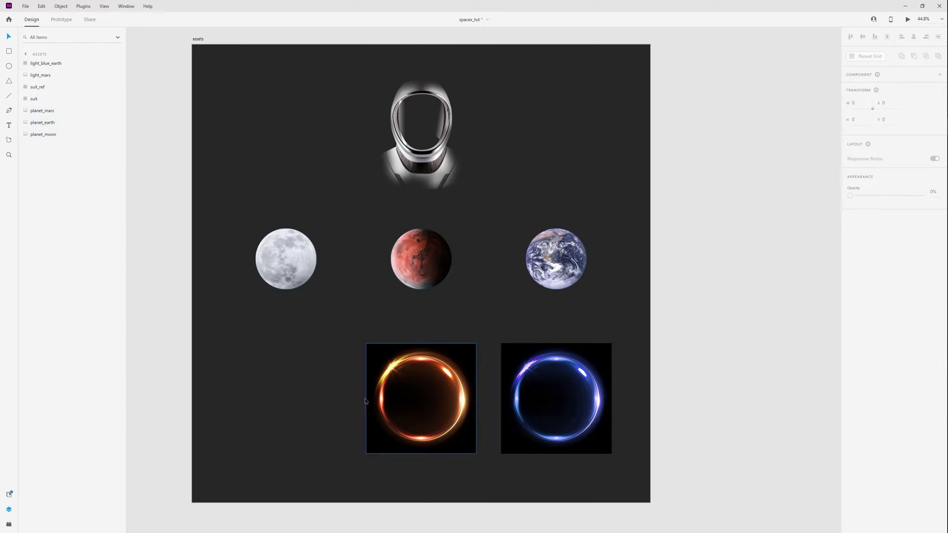
Move the orange and blue light ring images together to Y 1737 beneath the planets
drag(340, 385, 613, 411)
drag(550, 406, 550, 336)
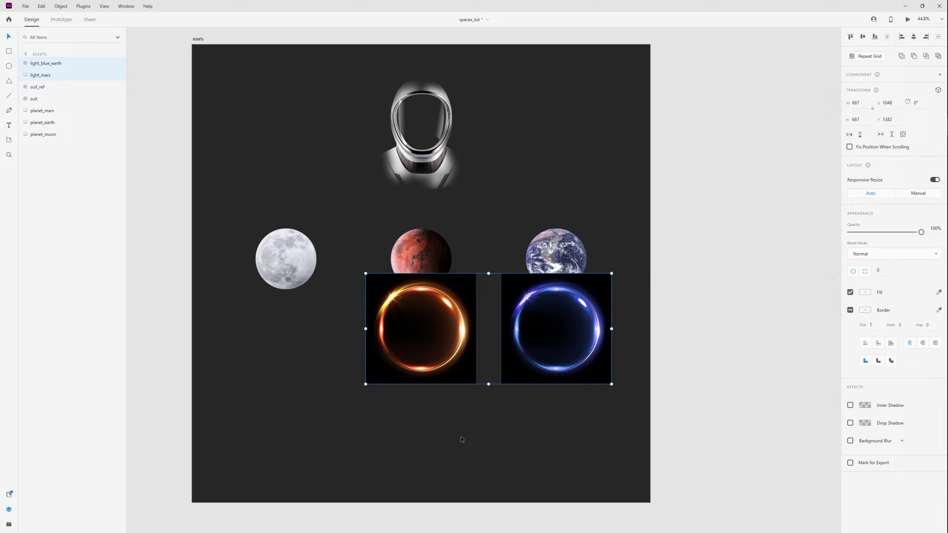
click(445, 432)
drag(374, 430, 591, 347)
drag(547, 311, 546, 370)
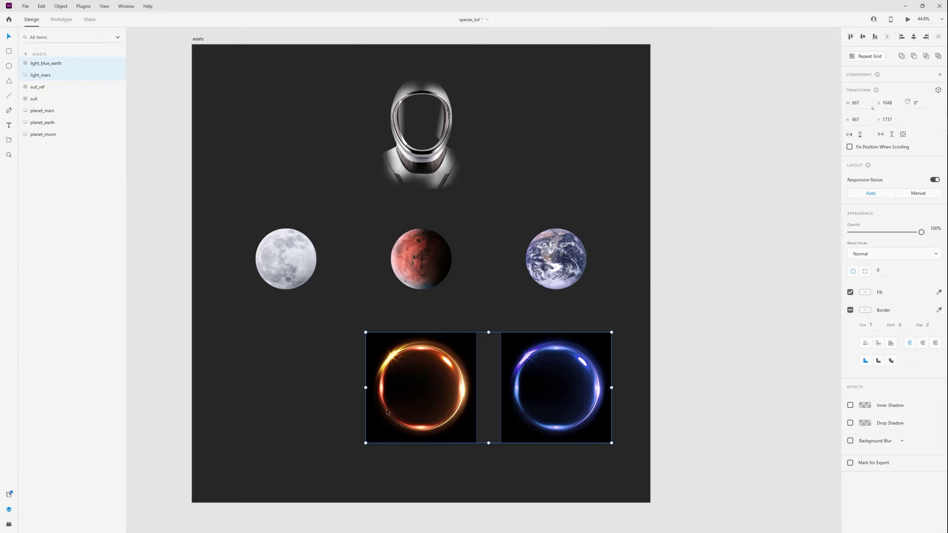
click(288, 401)
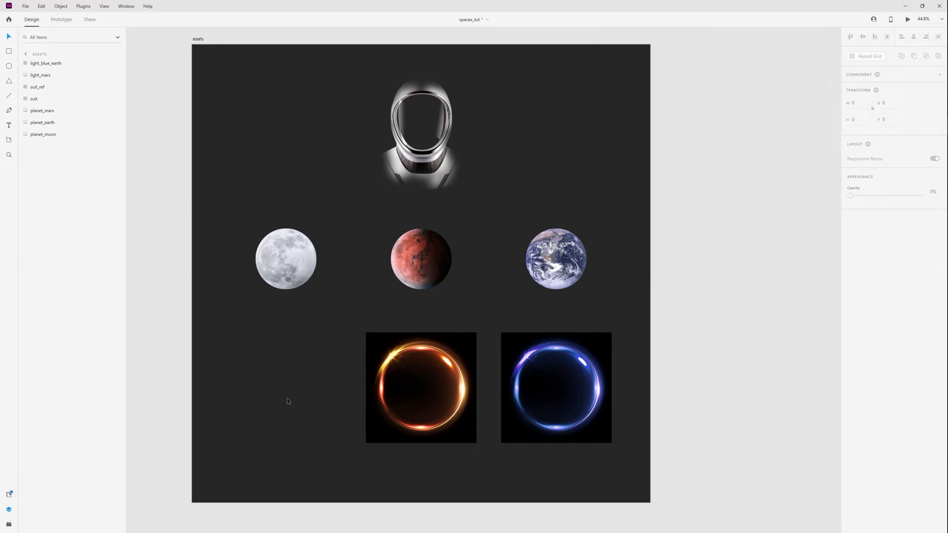
Examine the header and the mission and planet text elements on the space artboard
scroll(514, 138, down, 13)
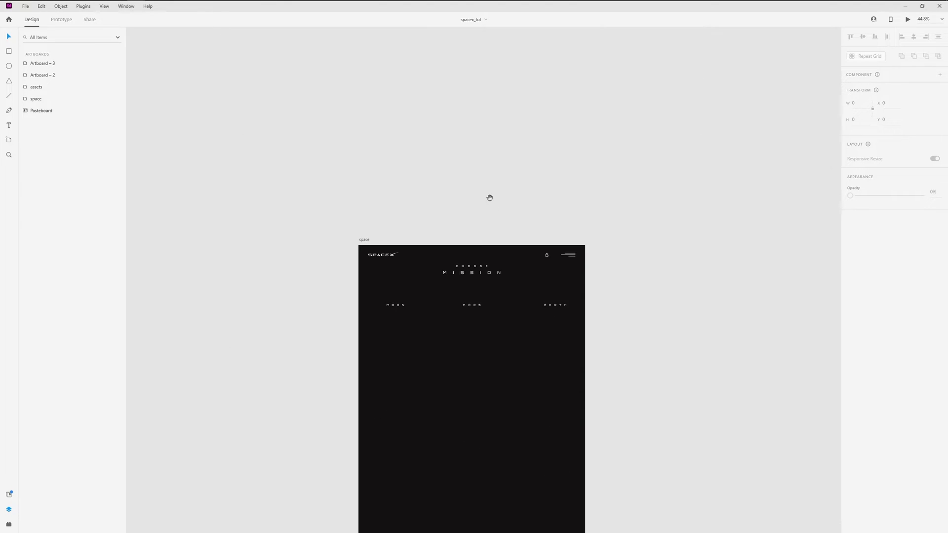
scroll(504, 184, up, 4)
drag(226, 186, 239, 168)
click(235, 163)
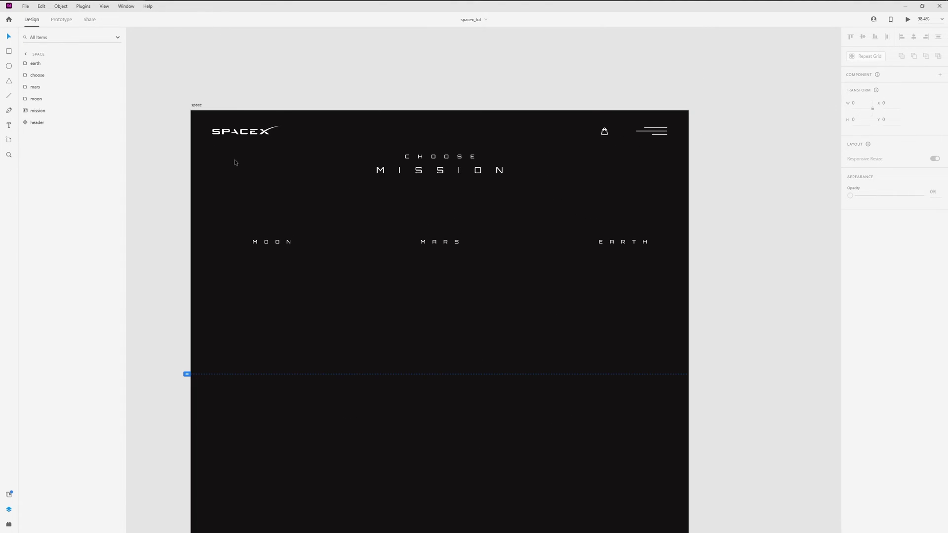
click(242, 130)
click(331, 285)
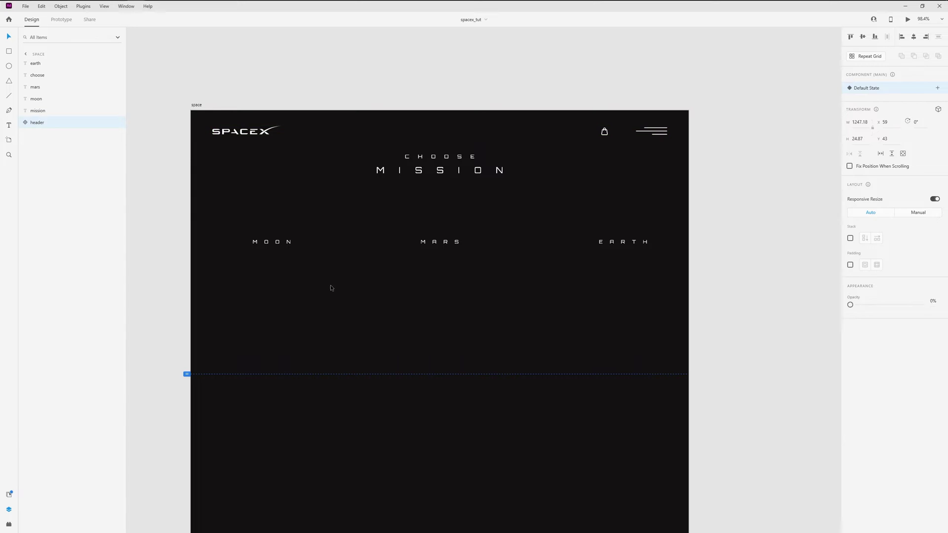
drag(251, 286, 653, 153)
click(511, 223)
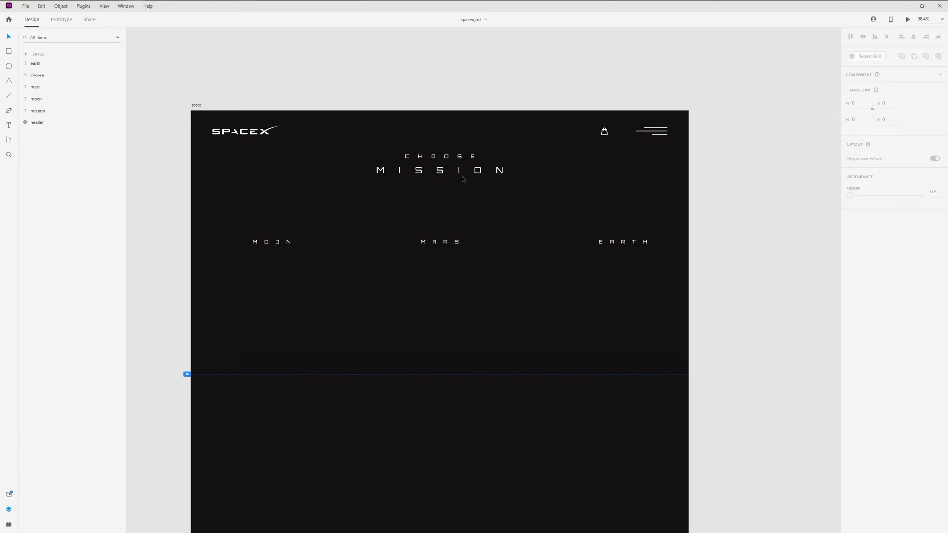
Check the font used by the MISSION heading and the other text labels on the space artboard
click(464, 174)
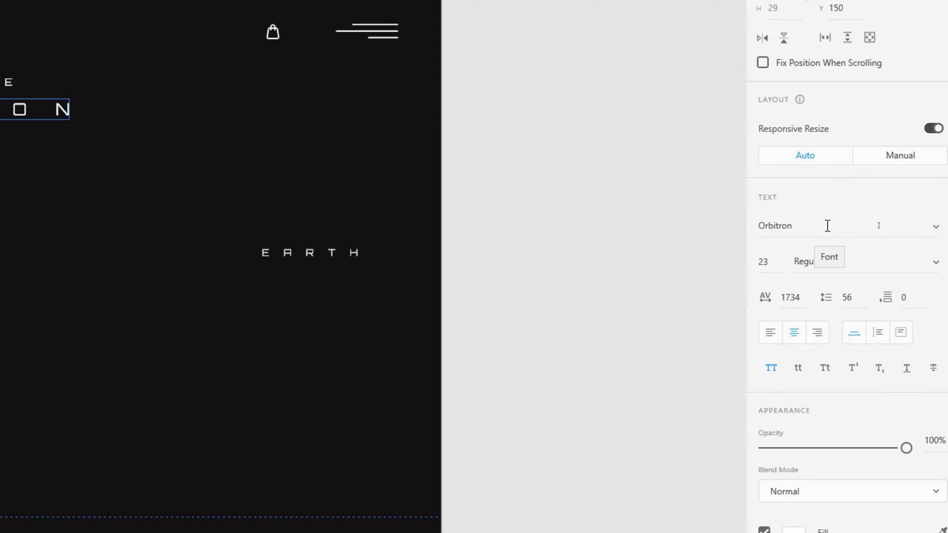
click(875, 228)
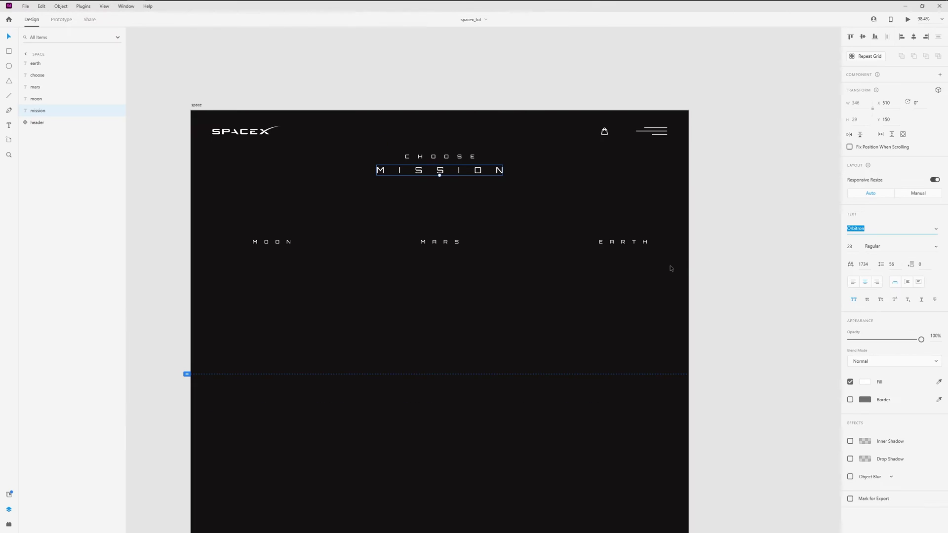
click(332, 286)
drag(218, 294, 682, 163)
click(446, 321)
drag(395, 300, 405, 281)
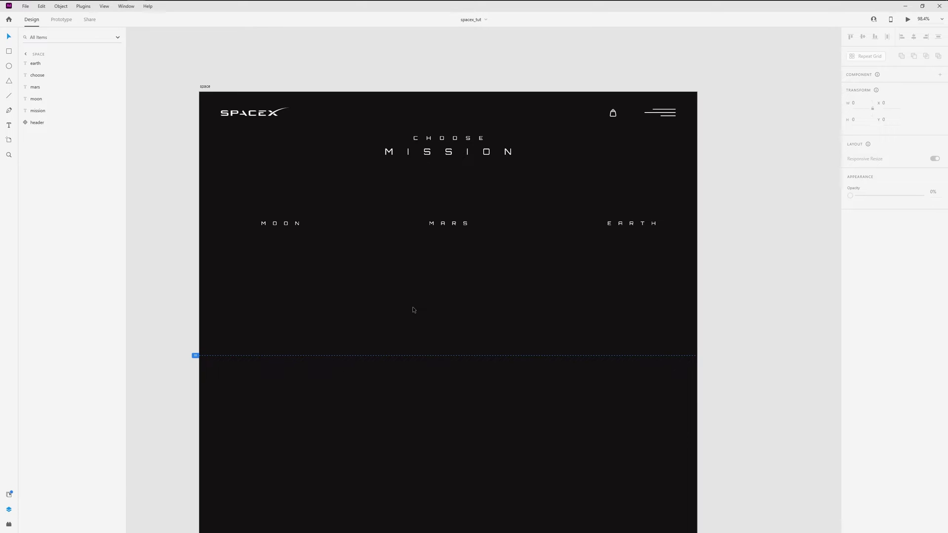
Copy the suit and its visor reflection from the assets artboard into the space artboard and centre them beneath the heading at X 421, Y 135
scroll(451, 269, down, 5)
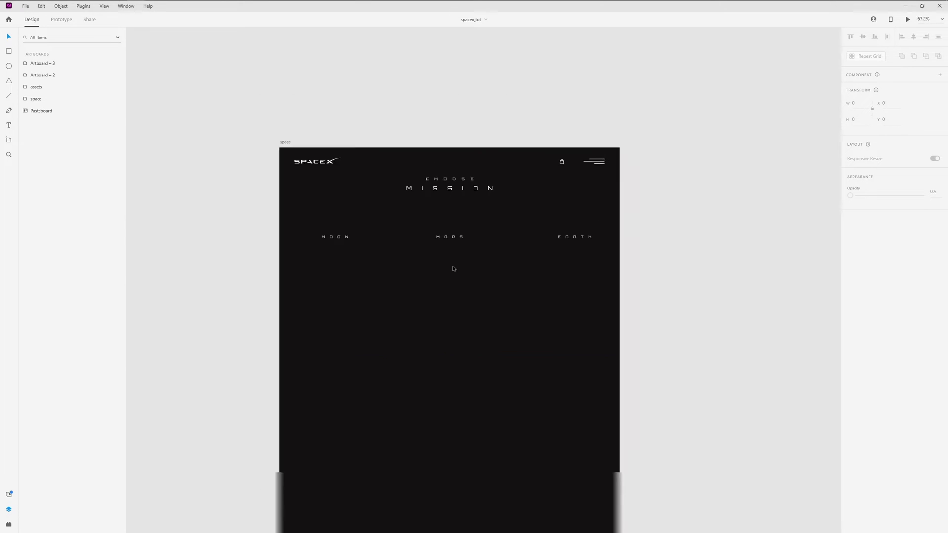
scroll(427, 275, down, 3)
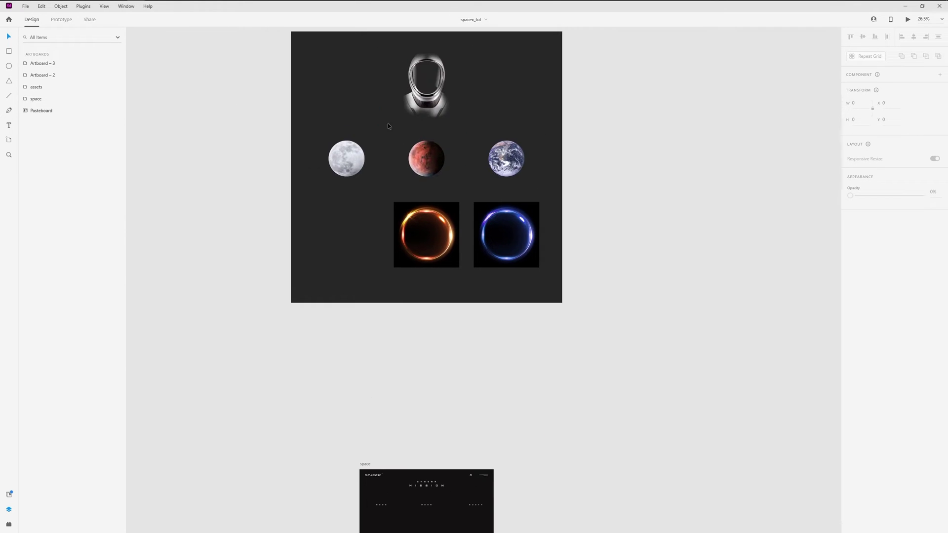
drag(380, 128, 494, 41)
scroll(380, 346, down, 3)
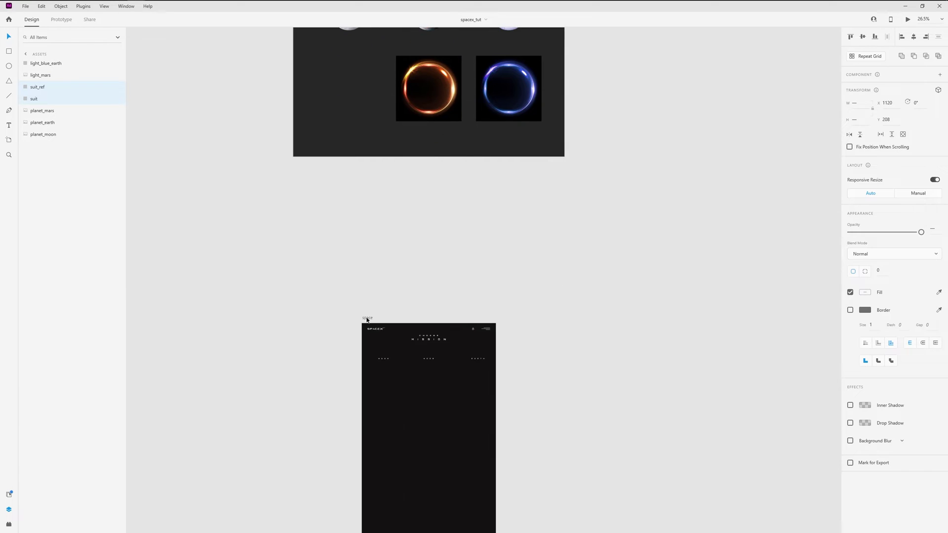
click(366, 319)
key(ctrl+v)
scroll(432, 407, up, 5)
drag(567, 376, 433, 337)
scroll(440, 364, up, 3)
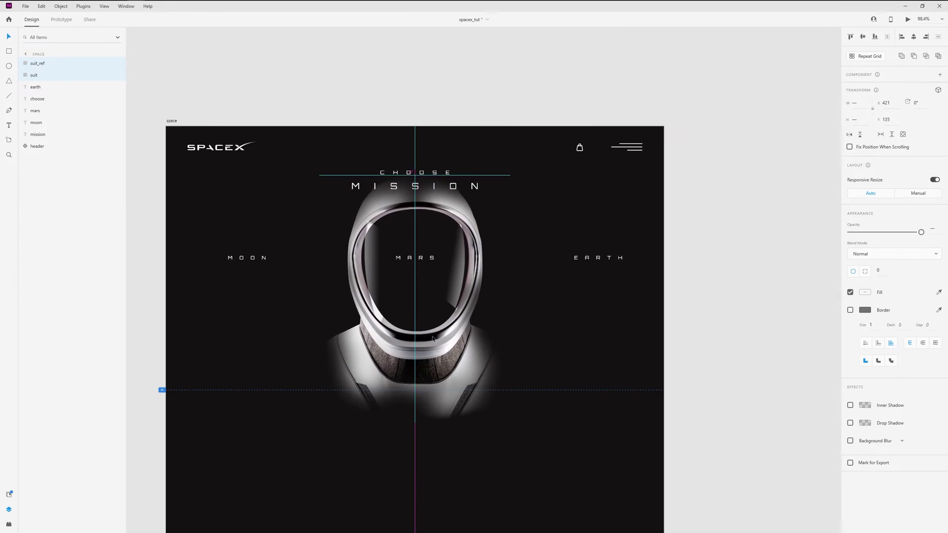
Copy the Moon, Mars and Earth images from the assets artboard into the space artboard and group them
scroll(432, 339, down, 5)
scroll(443, 249, up, 3)
scroll(390, 218, down, 3)
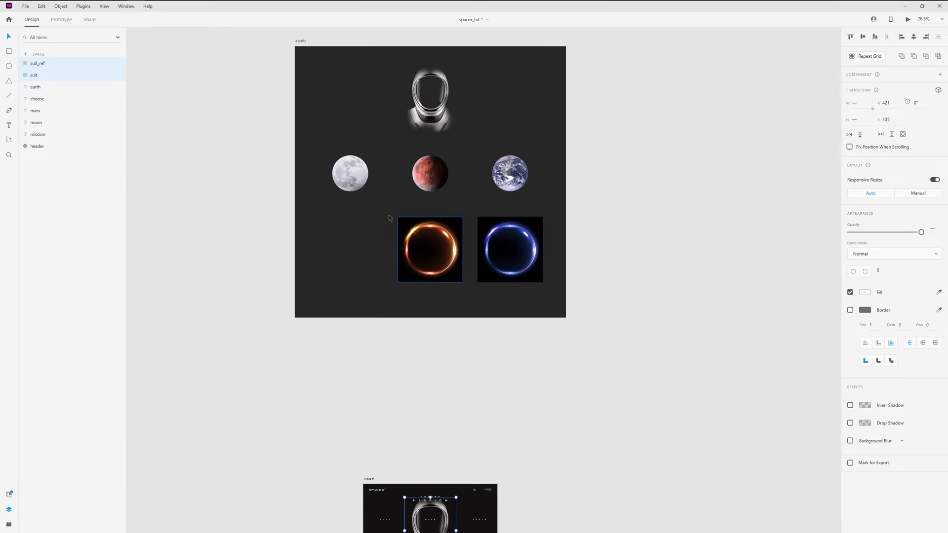
drag(333, 201, 563, 154)
scroll(406, 169, down, 5)
scroll(432, 298, up, 2)
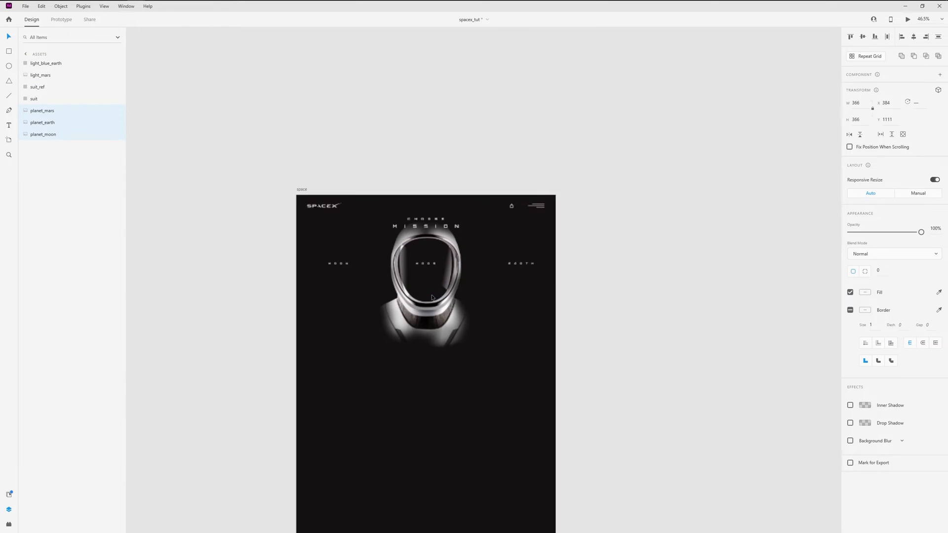
scroll(432, 297, up, 2)
click(236, 143)
key(ctrl+v)
key(ctrl+g)
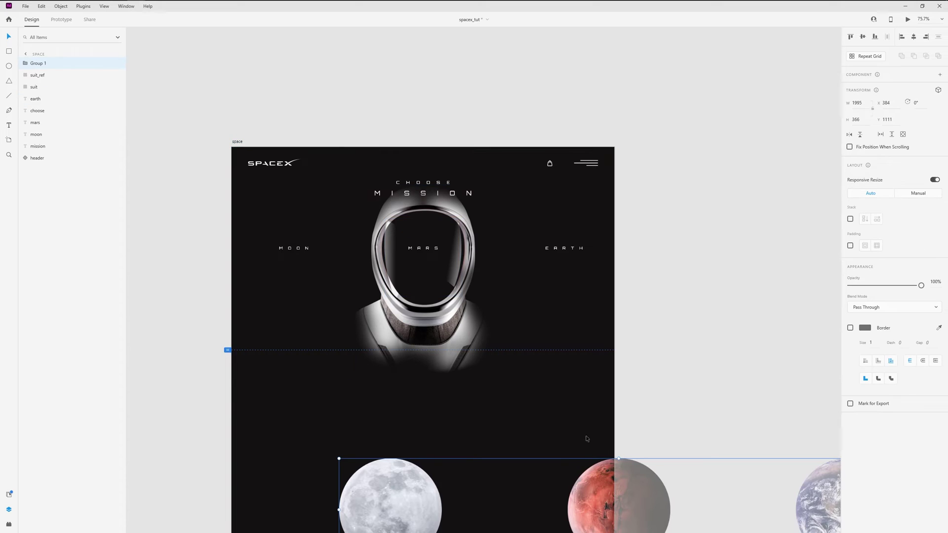
Move the planet group up so Mars sits inside the helmet visor, and send the group to the back
drag(603, 526, 403, 268)
key(ctrl+shift+[)
scroll(482, 249, up, 2)
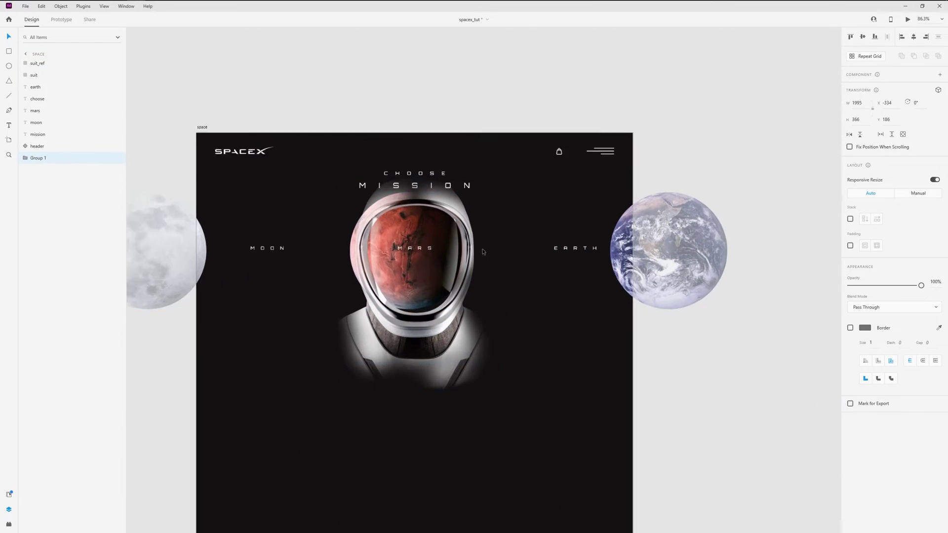
Fine-tune the planet group's position to X -304, Y 212 to centre Mars in the visor, and ungroup it
drag(689, 239, 699, 251)
key(Right)
key(Right)
key(Right)
key(Right)
key(Right)
key(Right)
key(Right)
key(Right)
key(Right)
key(Right)
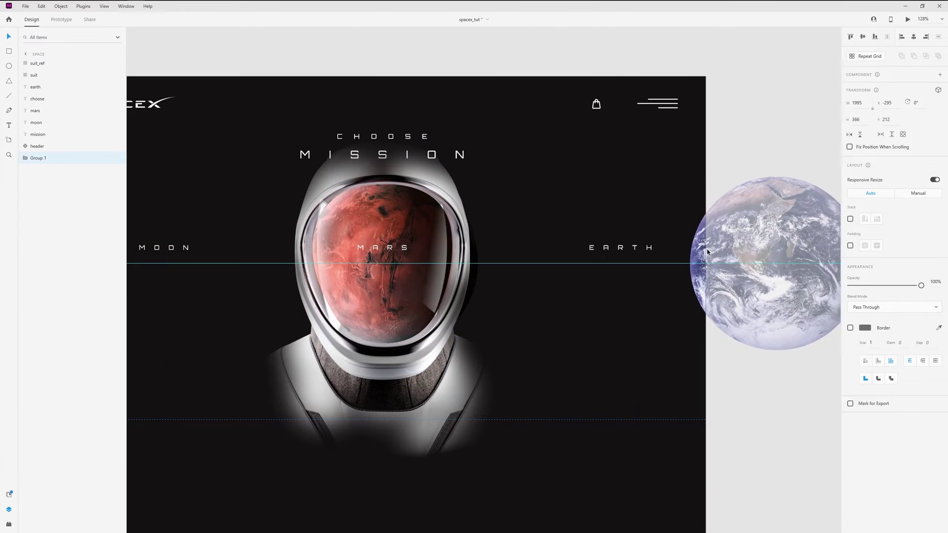
scroll(582, 360, down, 7)
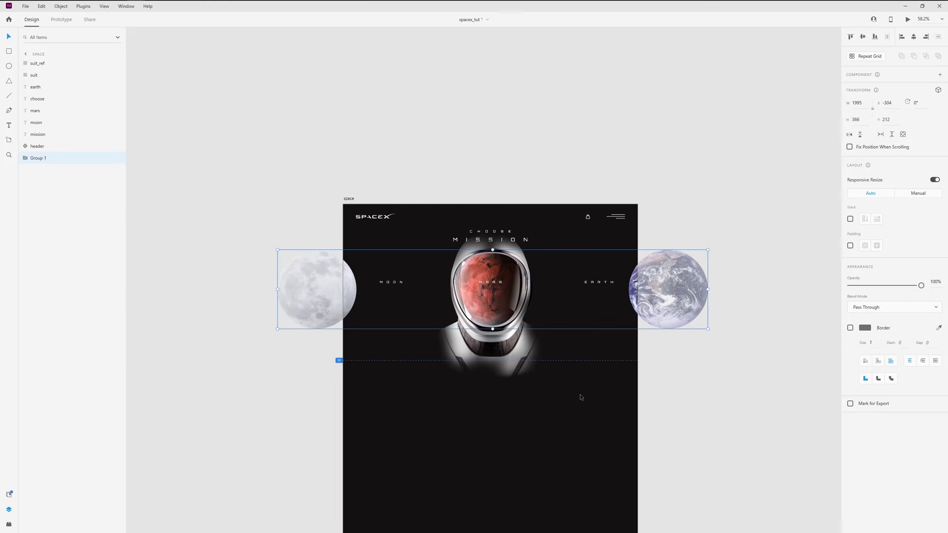
key(ctrl+shift+g)
Shrink Earth and the Moon to about 111 by 112 and place them over the artboard's opposite side edges
click(664, 294)
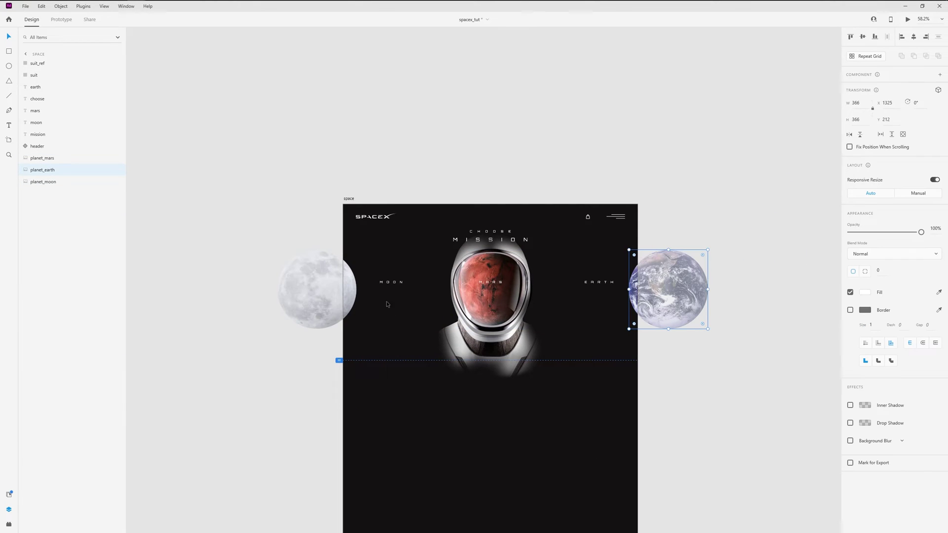
shift+click(354, 289)
drag(706, 250, 640, 296)
click(597, 334)
key(ctrl+z)
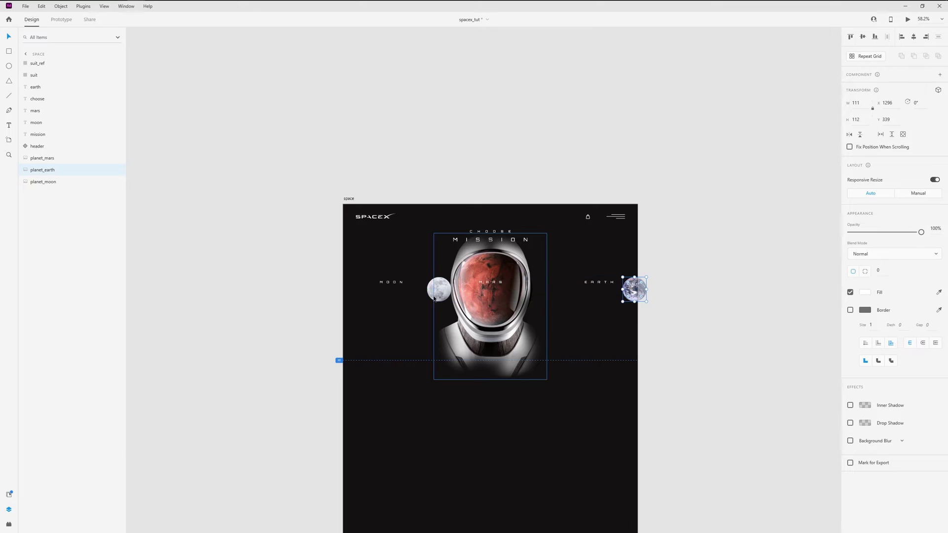
drag(430, 303, 396, 288)
Set the MARS label's font size to 30 and adjust its vertical position over the planet
scroll(478, 283, up, 5)
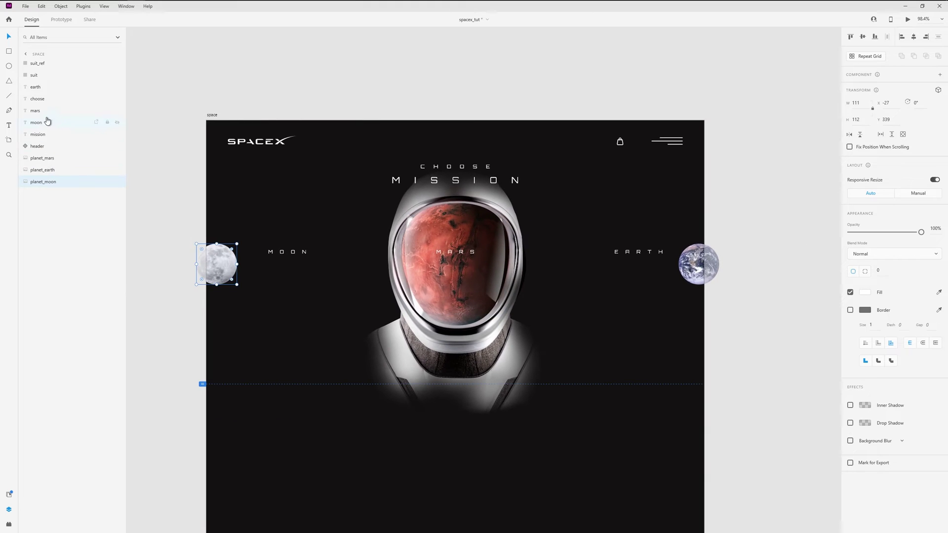
click(44, 110)
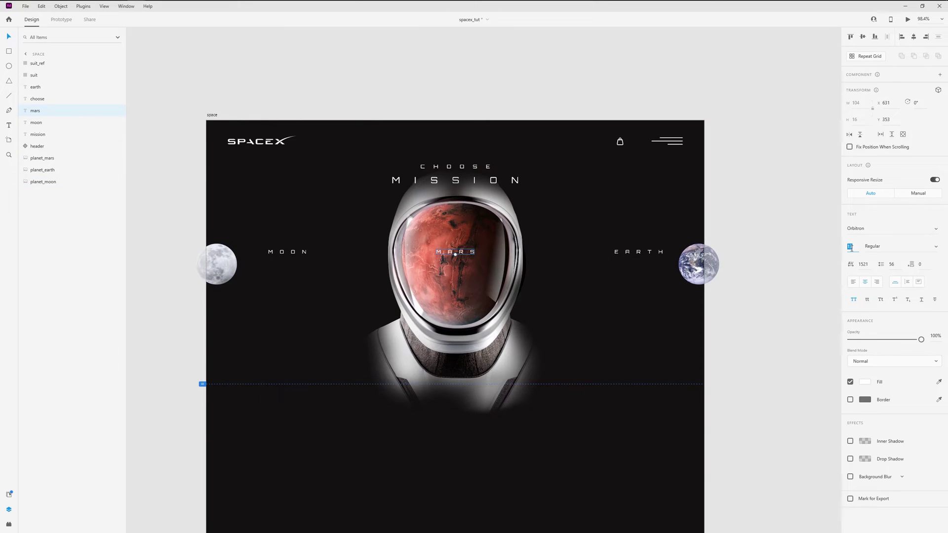
click(851, 248)
text(30)
key(Return)
key(shift+Up)
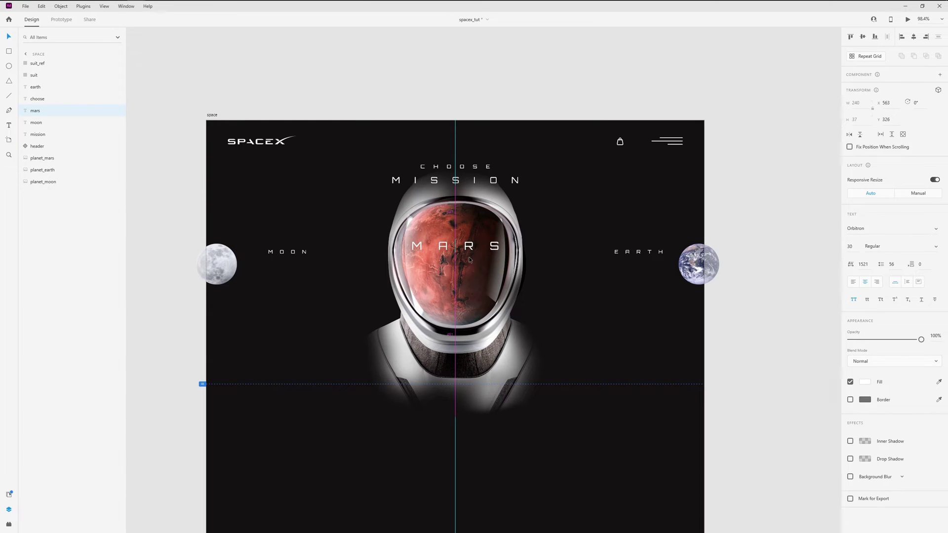
key(shift+Down)
click(601, 336)
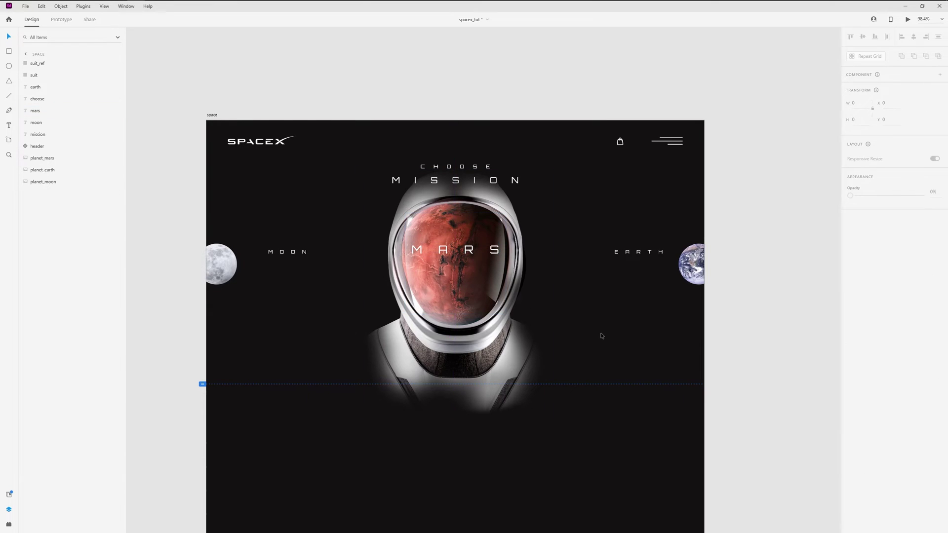
Align the orange and blue light rings on the assets artboard by their horizontal centres so they overlap
scroll(510, 414, down, 3)
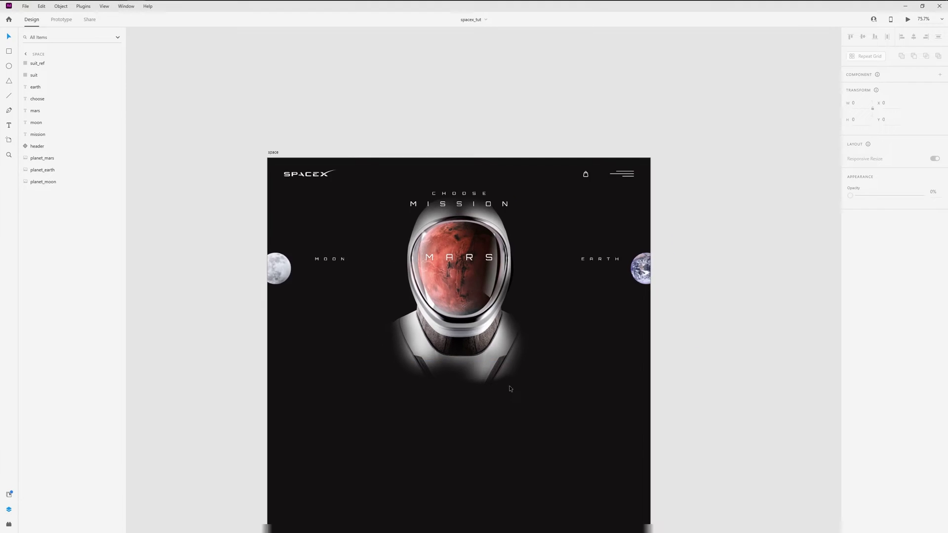
scroll(469, 222, up, 10)
drag(503, 207, 470, 309)
click(443, 306)
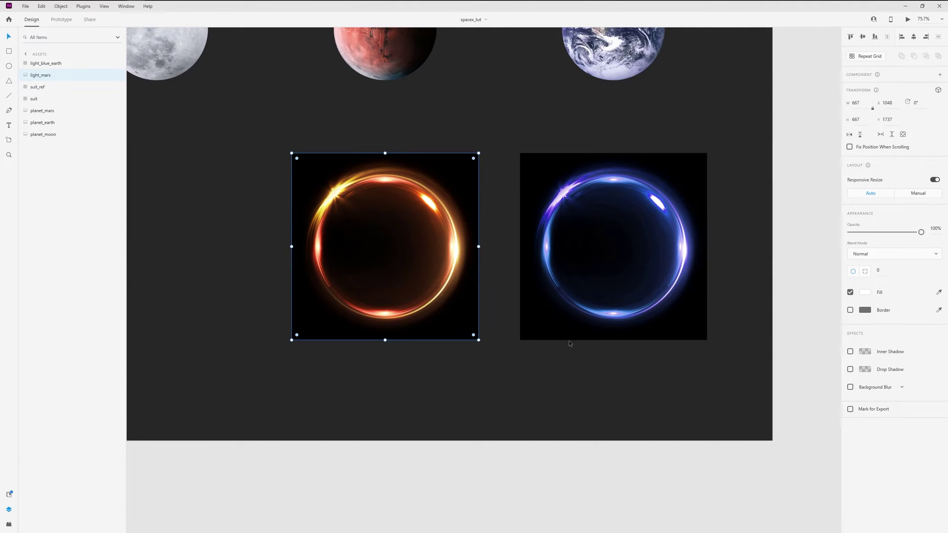
click(587, 321)
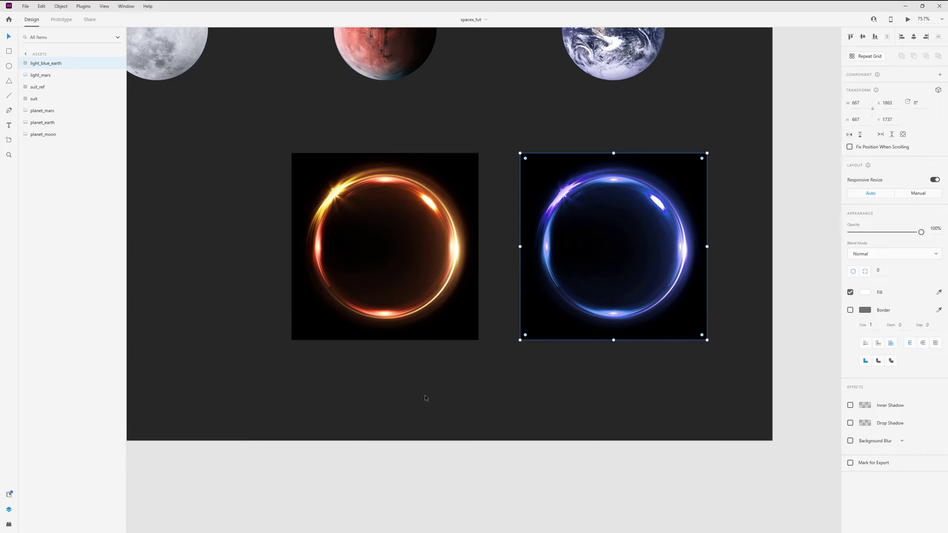
drag(407, 385, 543, 311)
key(shift+c)
Copy the two overlapping light rings from the assets artboard into the space artboard
scroll(487, 291, down, 5)
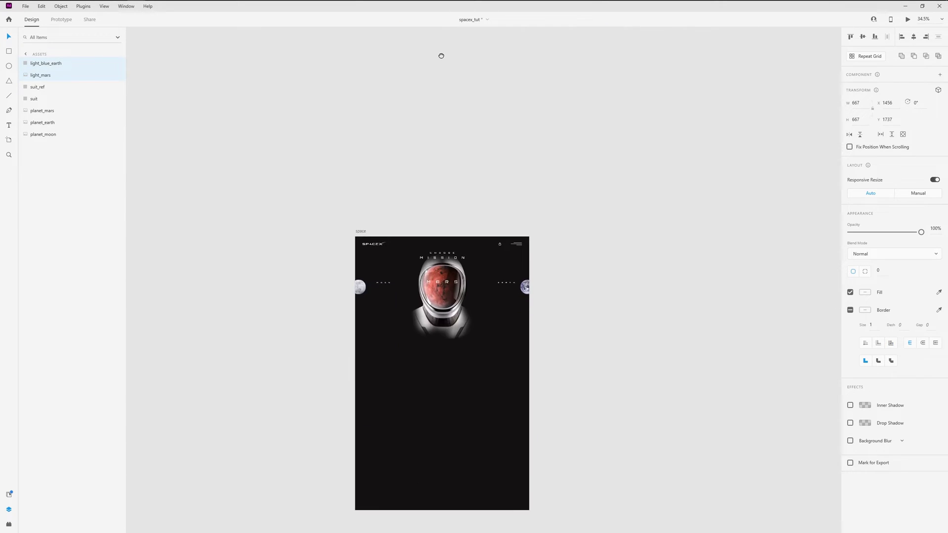
scroll(493, 311, up, 3)
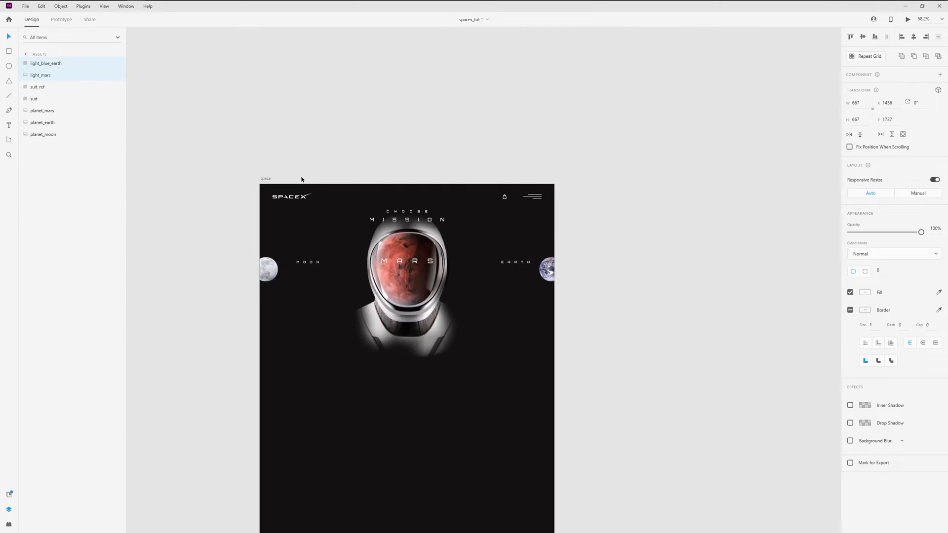
click(262, 182)
key(ctrl+v)
scroll(401, 345, up, 2)
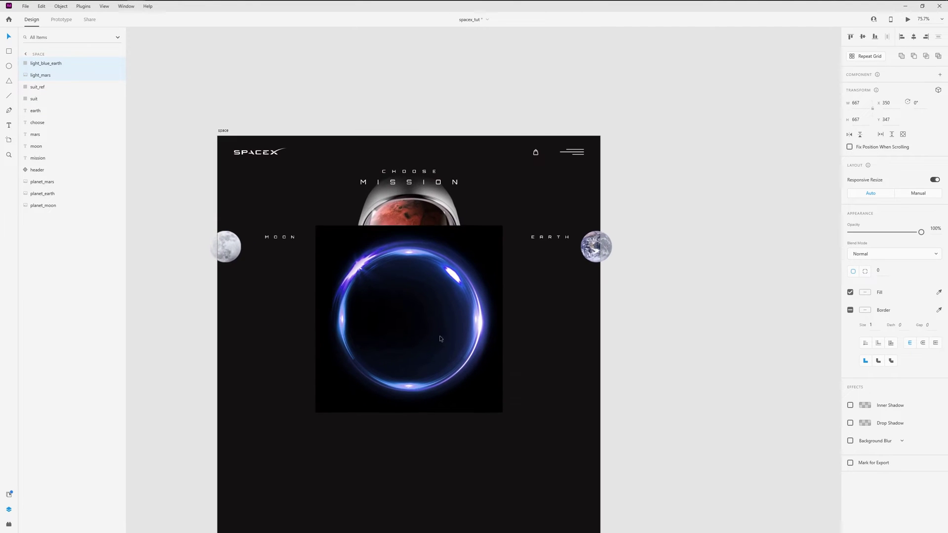
Enlarge both overlapping light rings to about 1947 by 1947 around the astronaut
scroll(503, 333, down, 2)
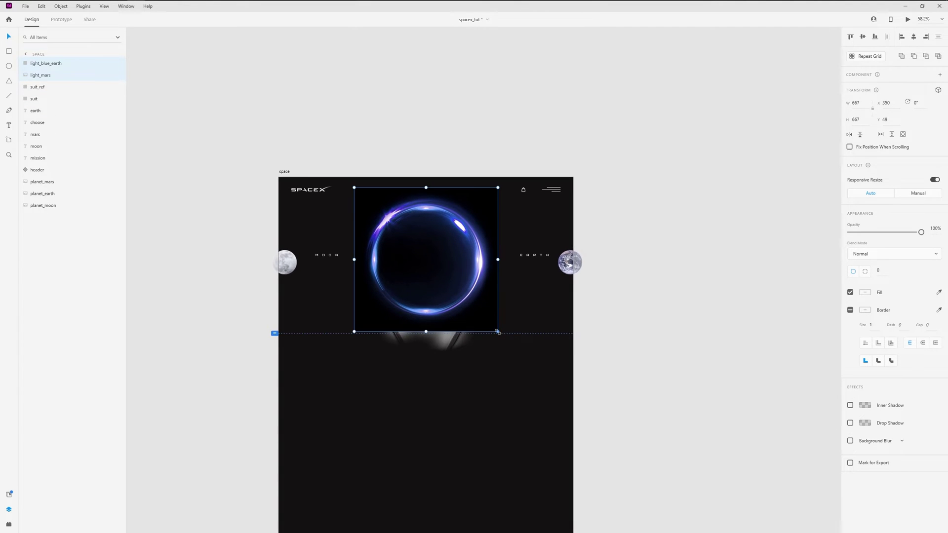
drag(499, 332, 676, 467)
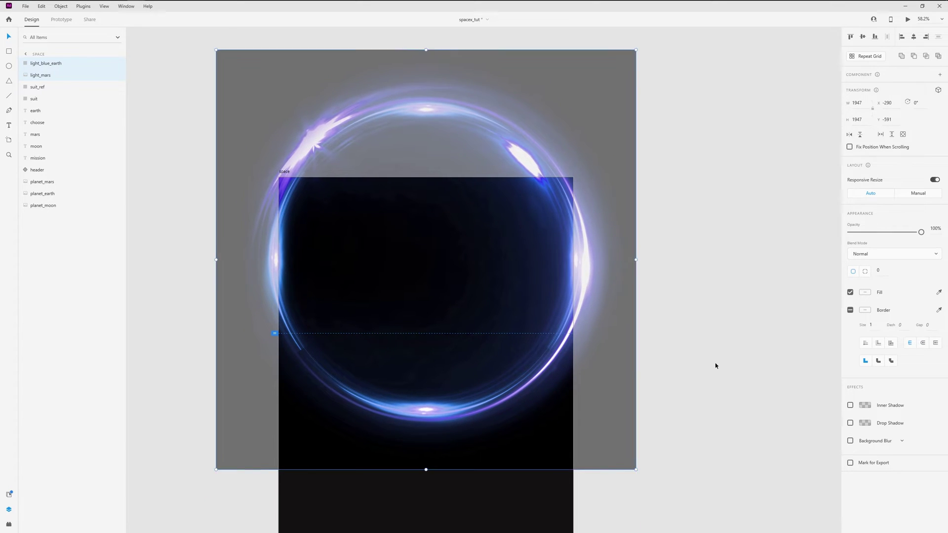
click(611, 402)
Reduce the opacity of the blue light_blue_earth ring to 0%
click(487, 388)
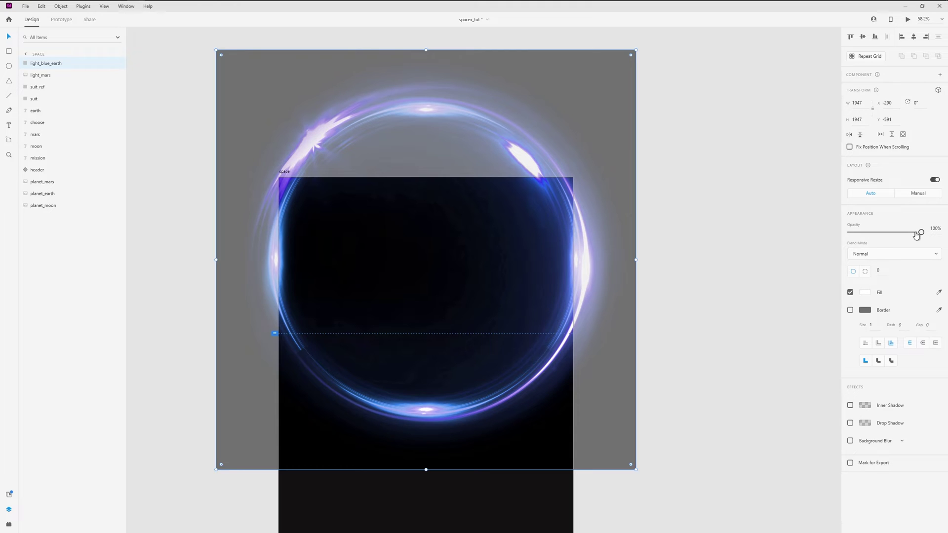
drag(915, 236, 836, 244)
click(772, 275)
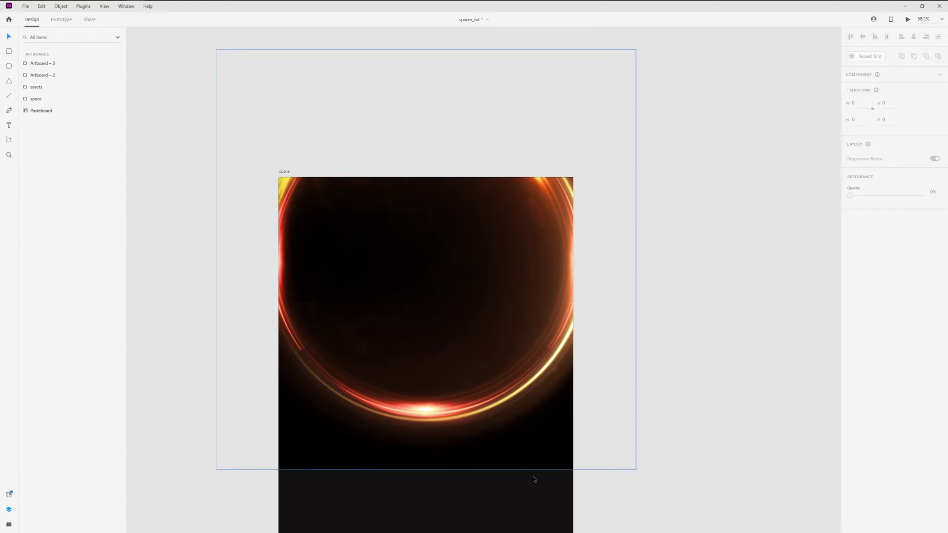
Set the blend mode of both light rings to Screen
drag(511, 495, 522, 443)
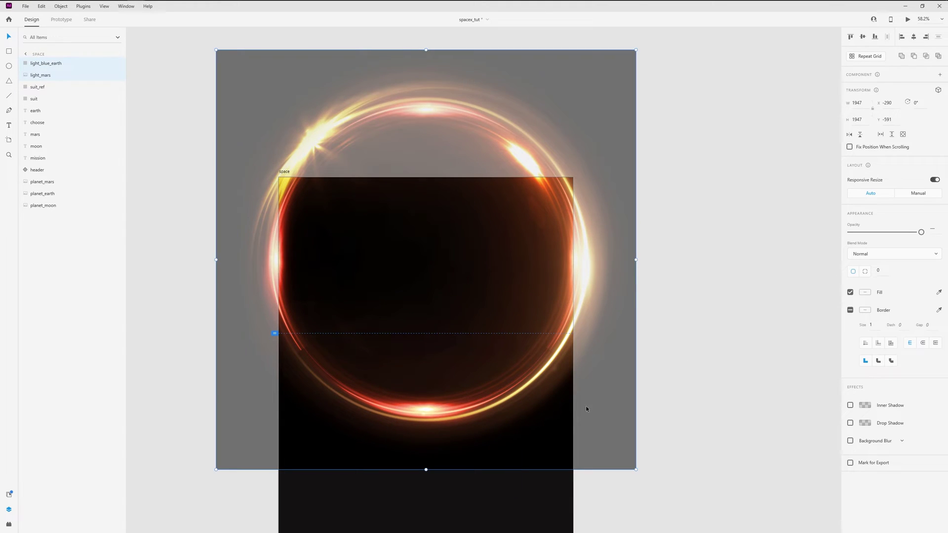
click(888, 255)
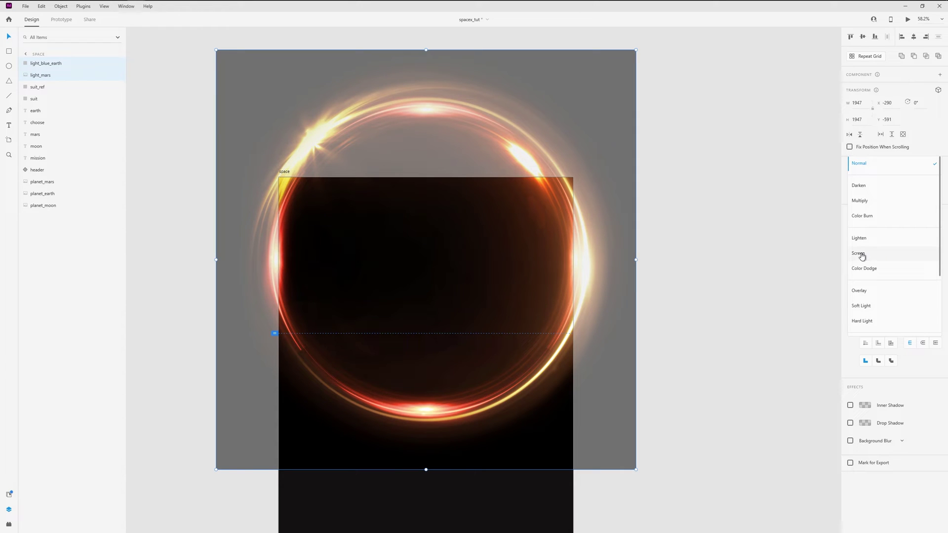
click(867, 255)
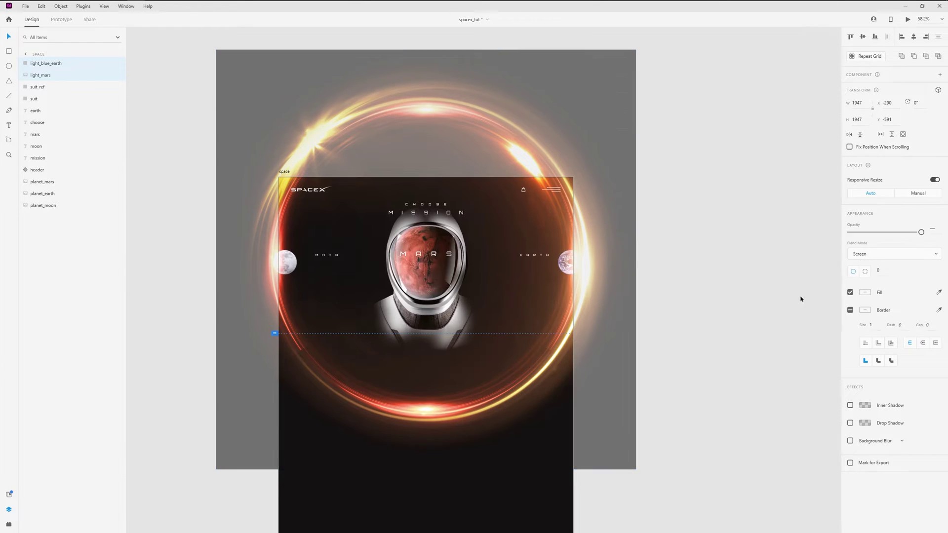
click(703, 330)
click(497, 496)
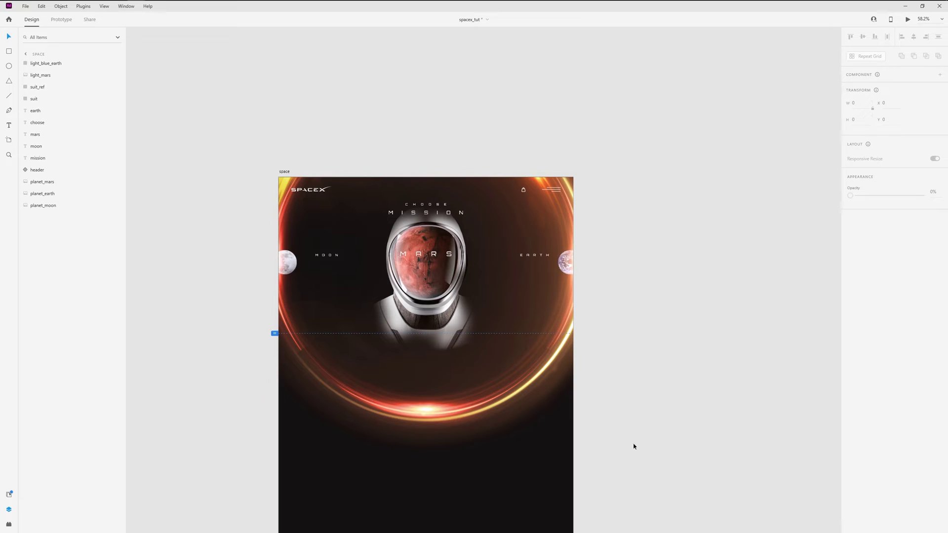
click(634, 450)
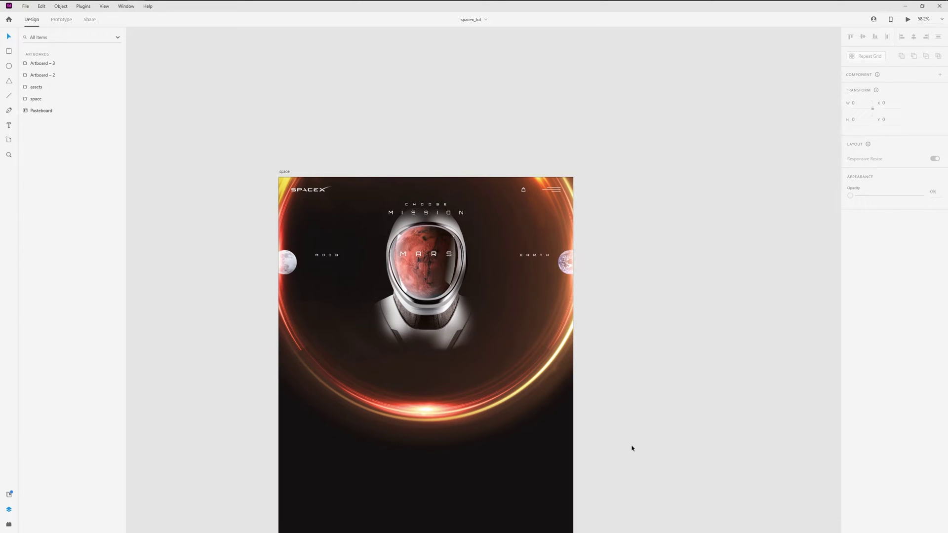
Hide the light_blue_earth and light_mars layers on the space artboard
scroll(632, 448, up, 2)
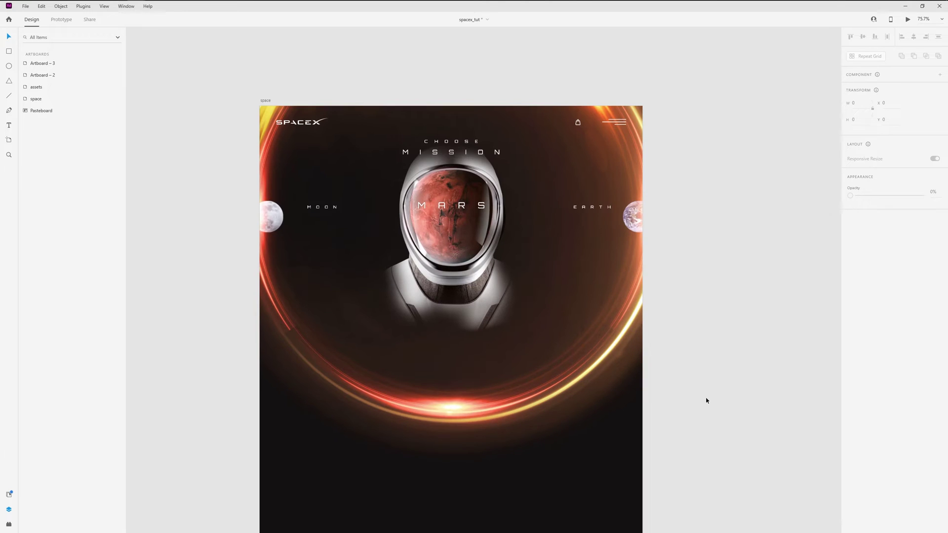
click(576, 330)
click(117, 63)
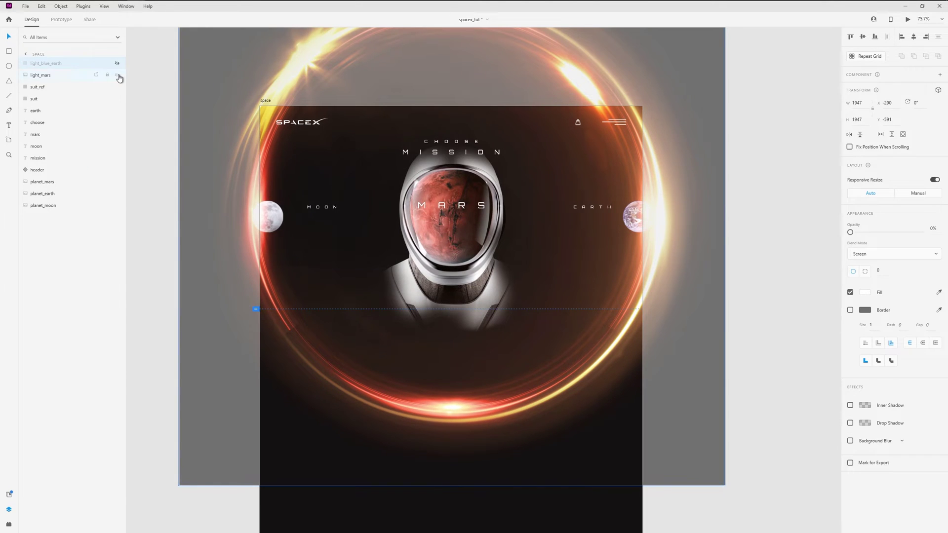
click(117, 75)
Move Earth inward from the artboard edge to the gap between the astronaut and the EARTH label
scroll(568, 246, up, 5)
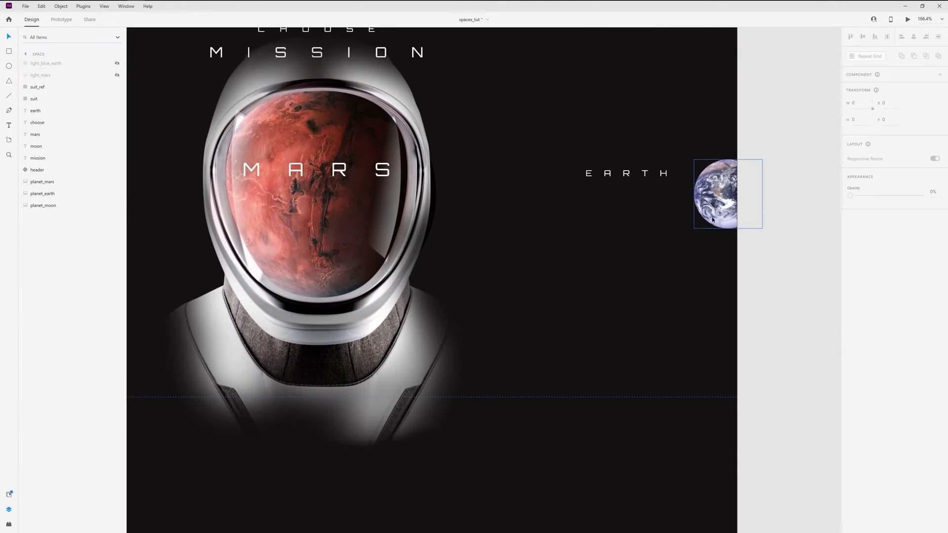
drag(703, 186, 514, 185)
scroll(538, 165, up, 2)
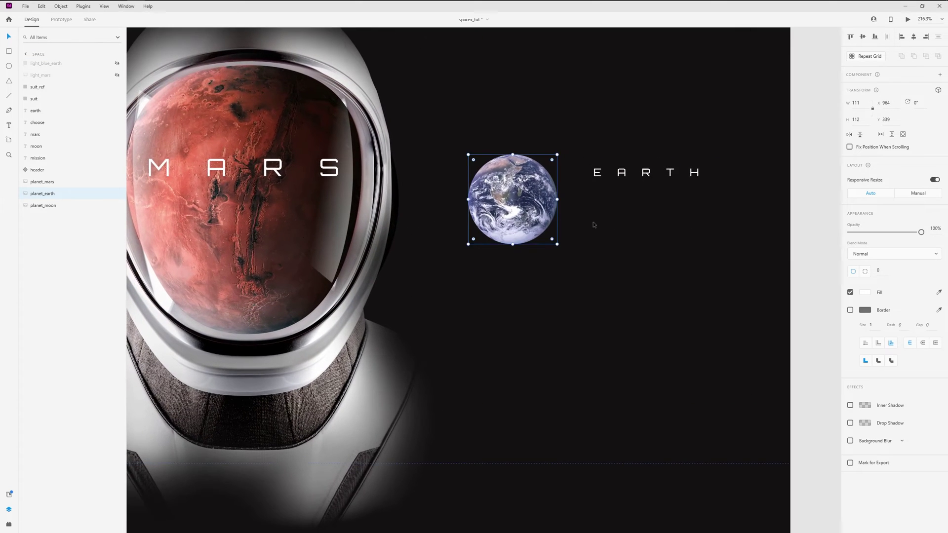
scroll(592, 224, up, 4)
click(592, 296)
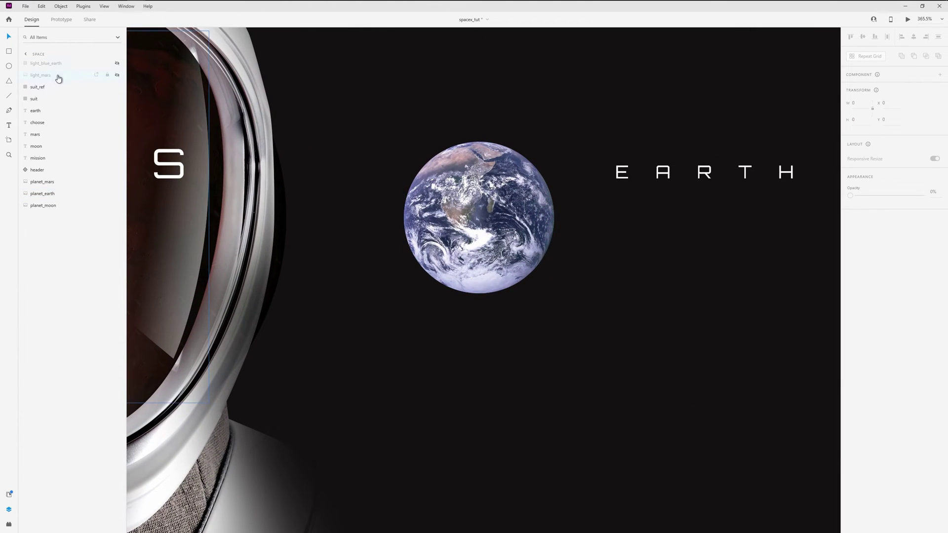
Draw a circle about 113 by 113 over Earth and remove its border
click(9, 66)
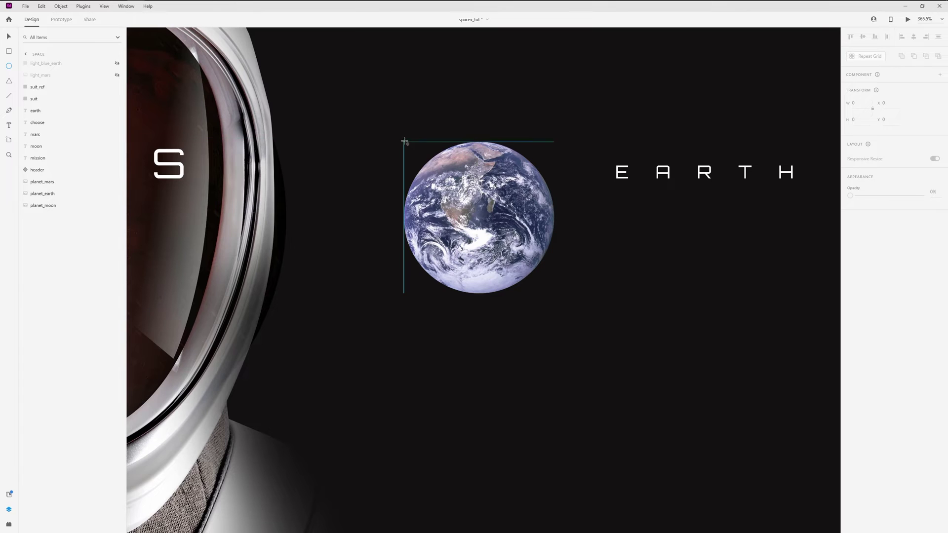
drag(404, 140, 558, 291)
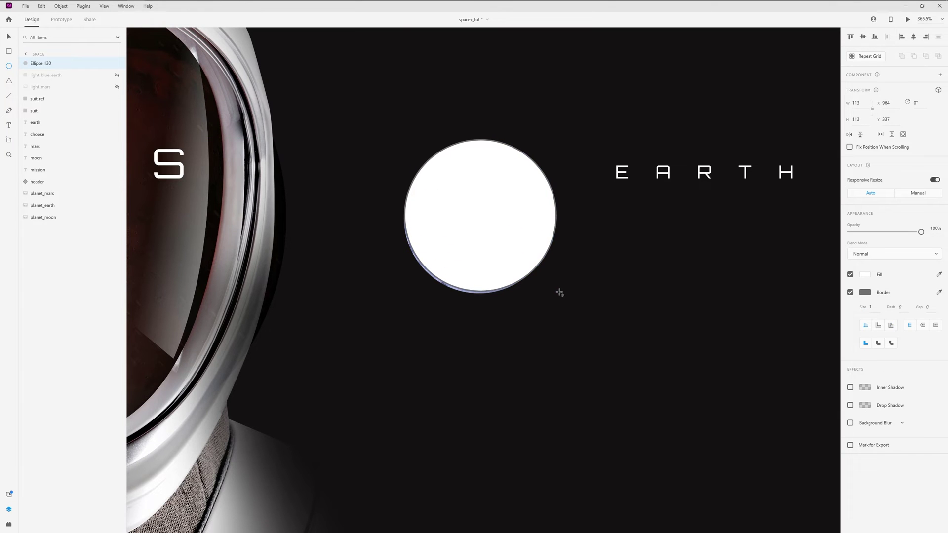
click(851, 293)
Fill the circle over Earth with a linear gradient from solid black to fully transparent black
click(865, 277)
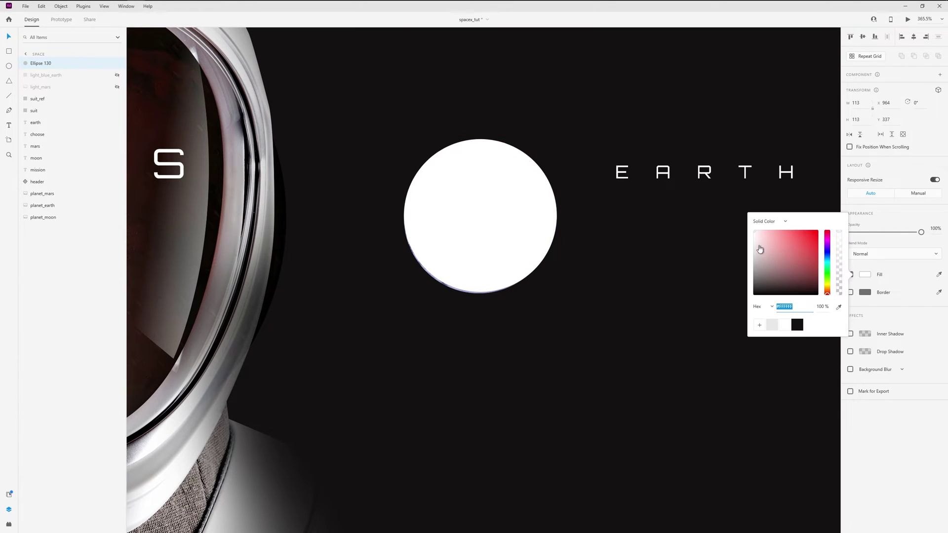
click(777, 219)
click(772, 250)
drag(775, 295, 714, 344)
click(841, 228)
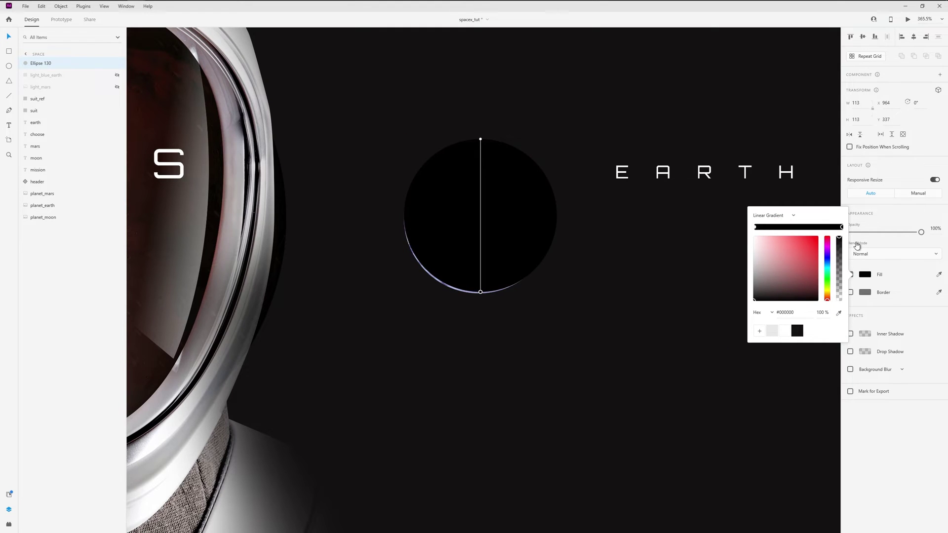
drag(839, 239, 837, 353)
click(757, 398)
Rotate the gradient circle so its shadow falls on Earth's outer upper side and align it with the planet
scroll(619, 390, up, 5)
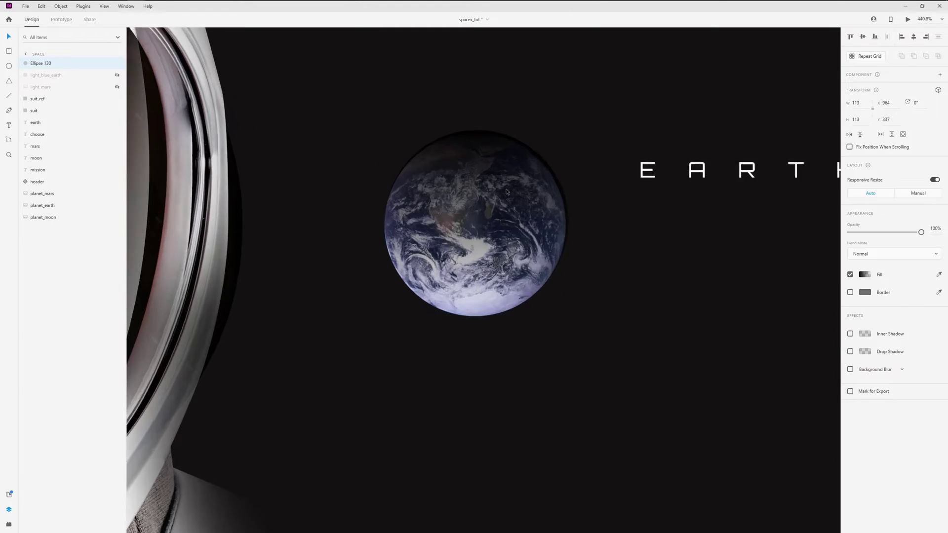
mouse_move(628, 424)
mouse_down()
mouse_move(501, 430)
mouse_move(395, 381)
mouse_up()
drag(550, 262, 545, 267)
Group the shadow circle with Earth and name the group "planet earth"
shift+click(521, 289)
key(ctrl+g)
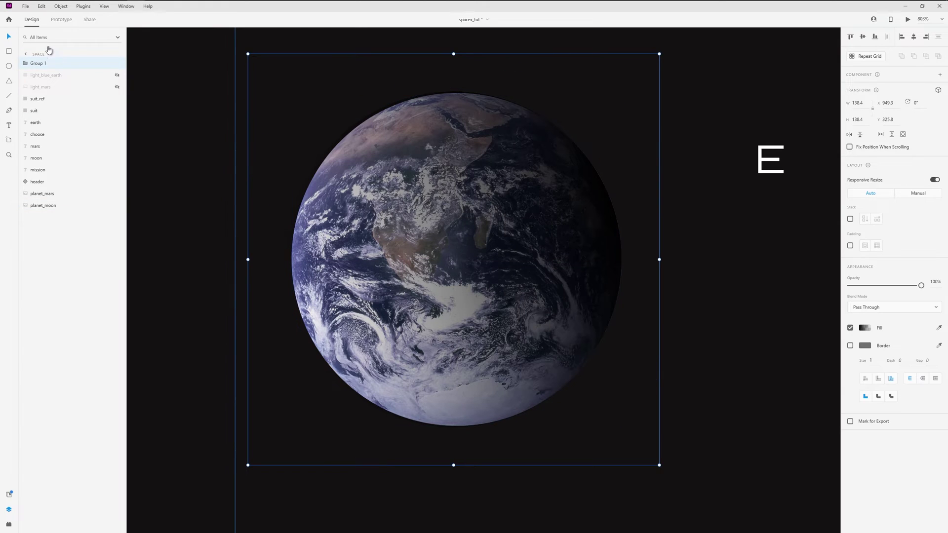
double_click(39, 63)
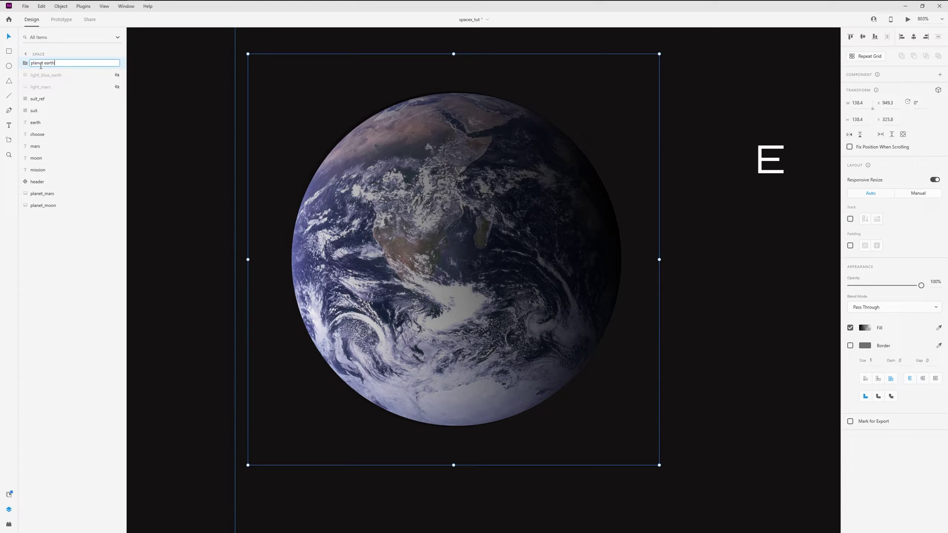
key(Return)
Move the shaded Earth back over the artboard's edge and shift the MOON label closer to the Moon at X 120
scroll(353, 146, down, 8)
drag(304, 188, 510, 246)
drag(546, 211, 664, 211)
mouse_move(260, 194)
mouse_down()
mouse_move(271, 193)
mouse_move(253, 193)
mouse_up()
scroll(252, 193, down, 2)
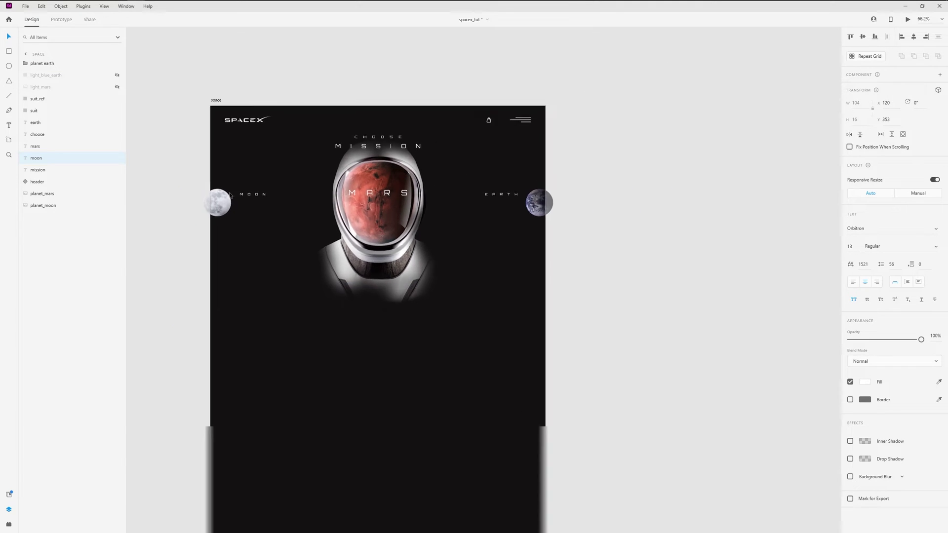
Show the light_blue_earth and light_mars layers again
click(117, 75)
click(117, 87)
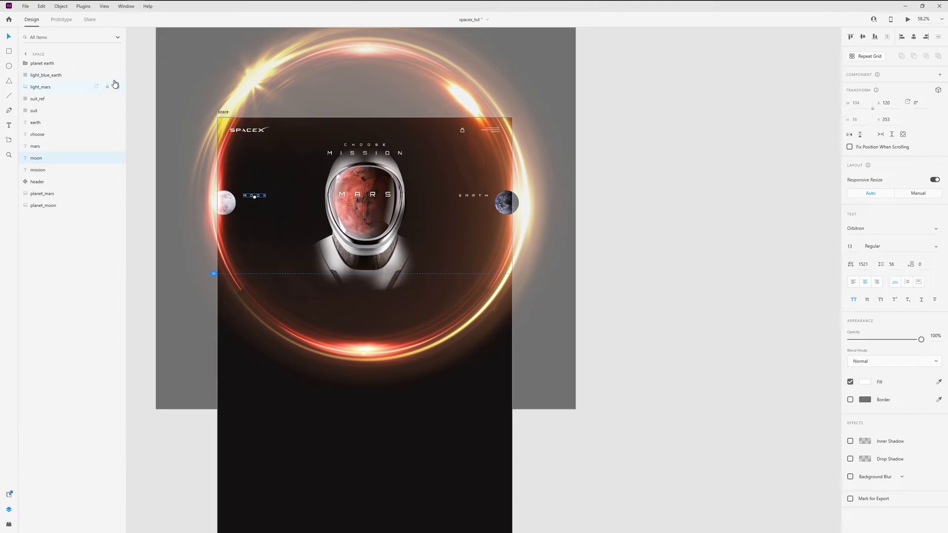
click(77, 79)
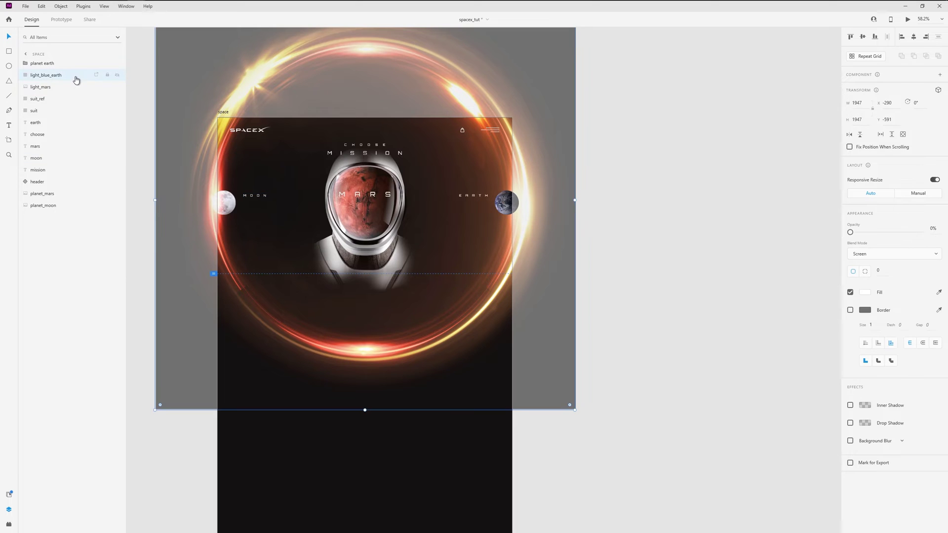
Duplicate the space artboard
click(275, 532)
click(343, 100)
drag(343, 99, 347, 115)
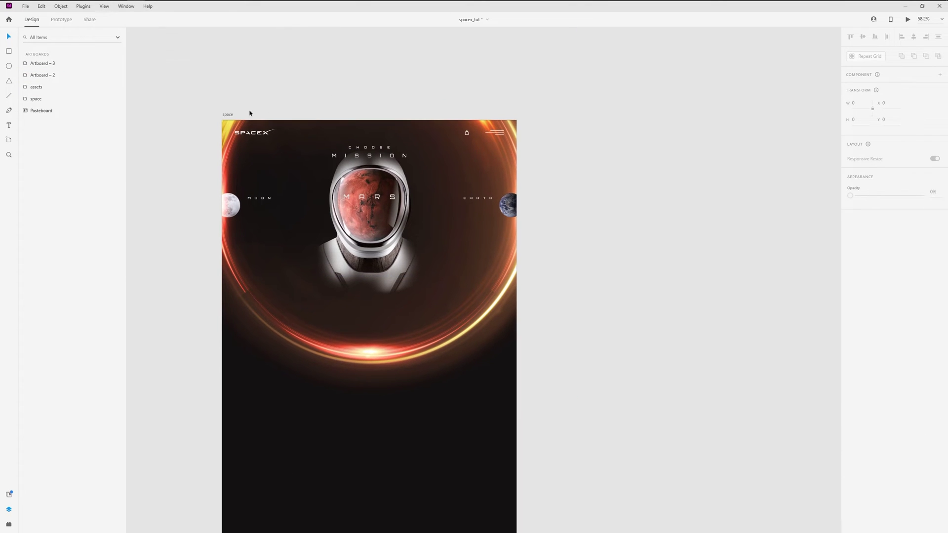
click(228, 115)
key(ctrl+d)
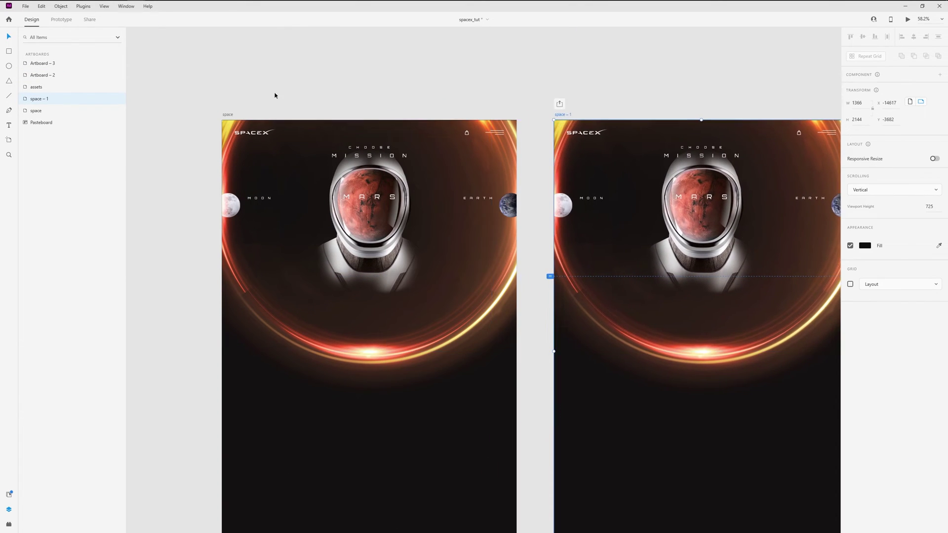
Create a prototype link from the space artboard to the space – 1 artboard
click(56, 20)
drag(433, 88, 370, 60)
click(371, 60)
click(166, 91)
scroll(406, 162, down, 2)
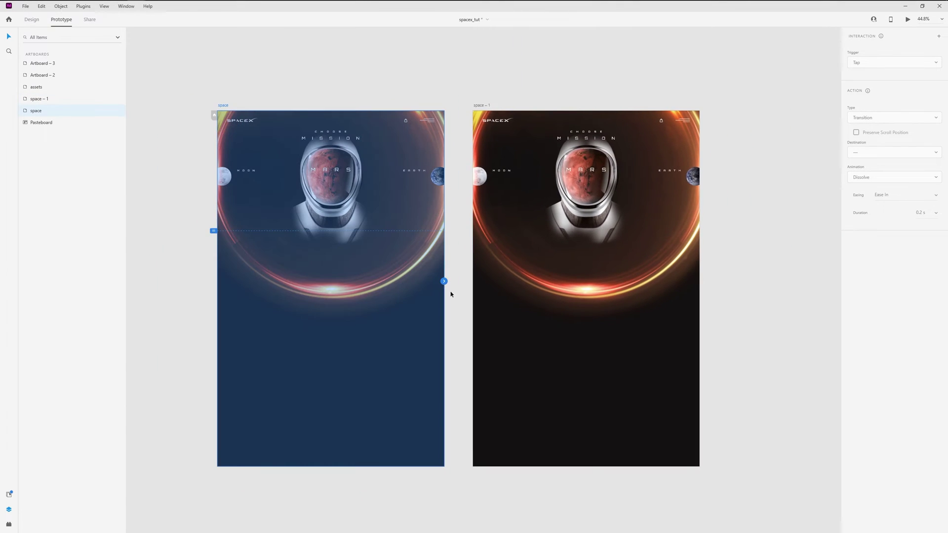
drag(445, 282, 526, 303)
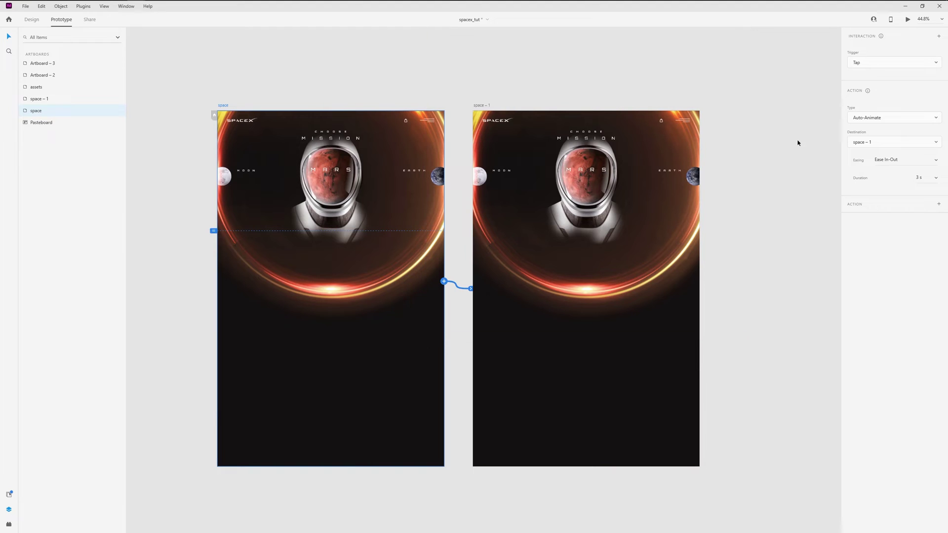
Use Auto-Animate as the link's action type with Ease In-Out easing
click(914, 123)
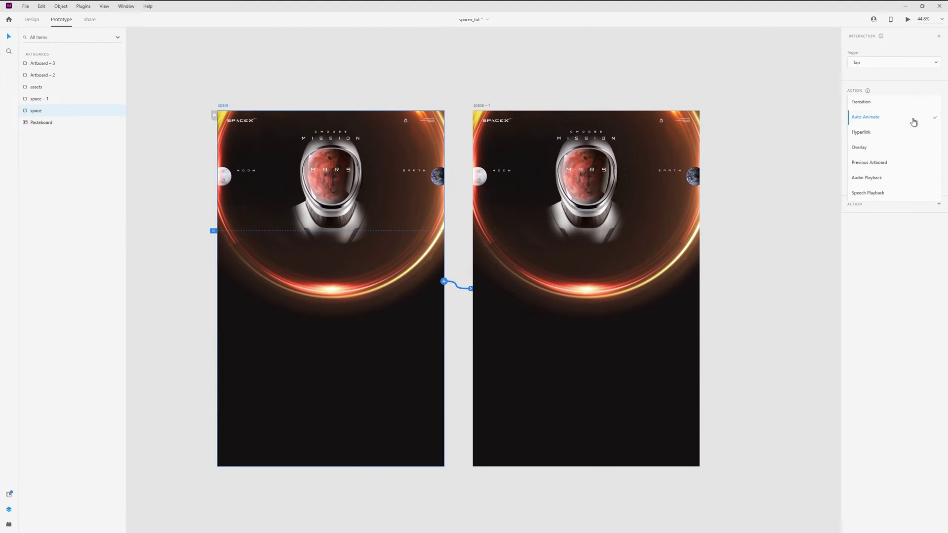
click(894, 120)
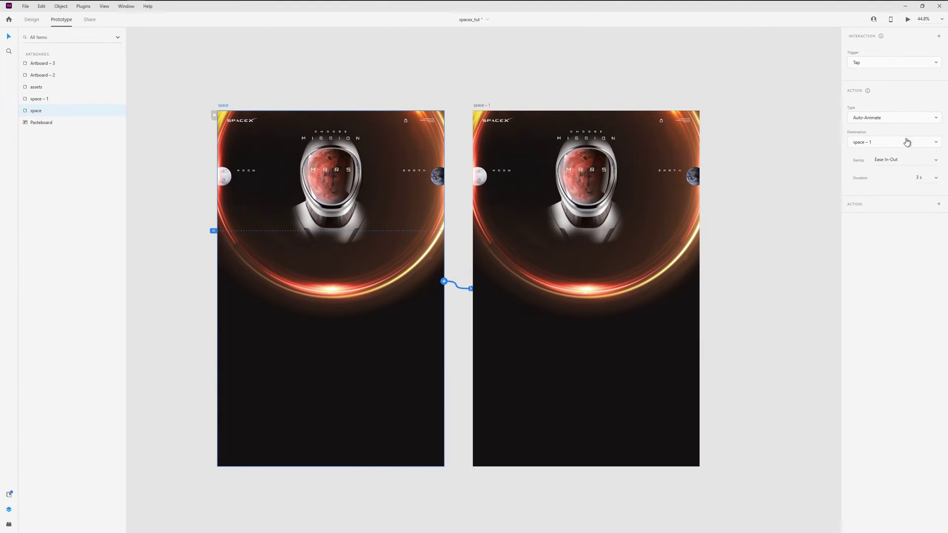
click(933, 165)
click(914, 163)
Create a prototype link from the space – 1 artboard back to the space artboard
click(482, 105)
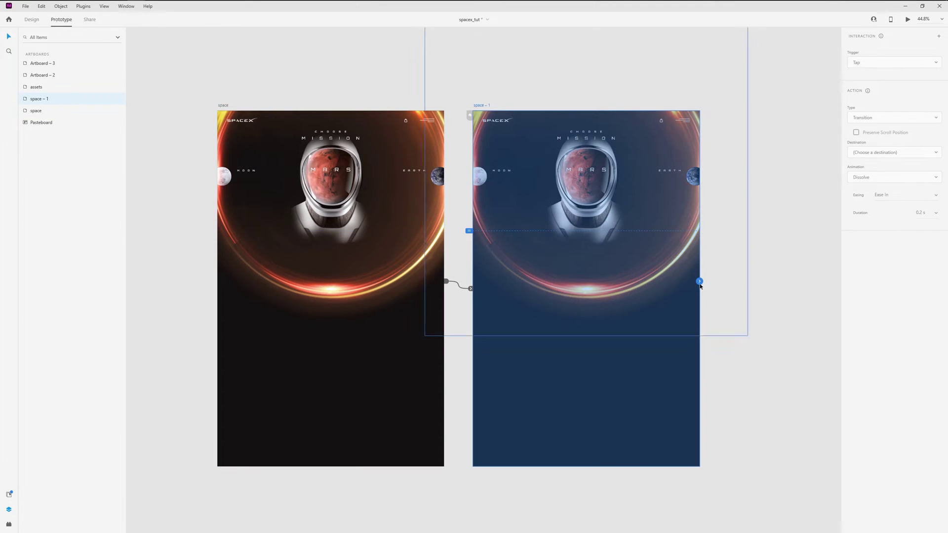
drag(700, 281, 270, 391)
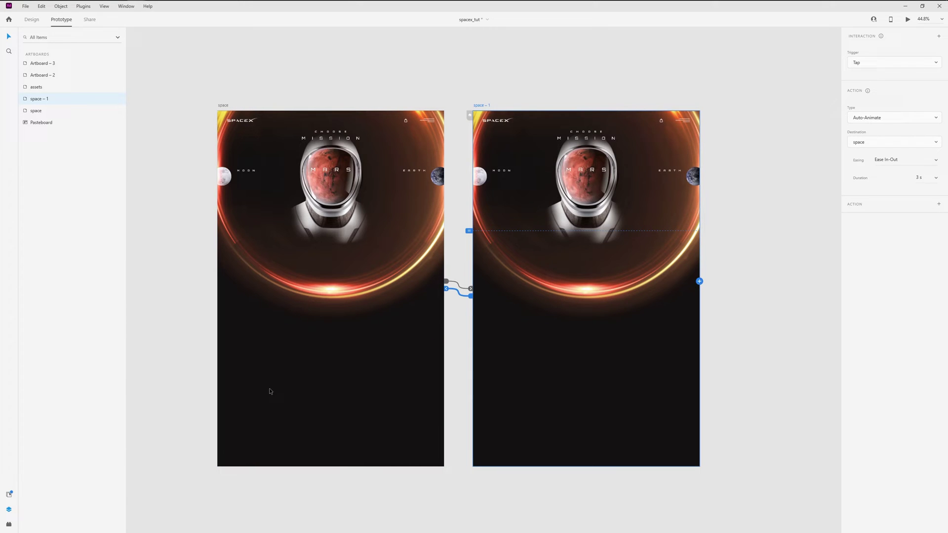
click(189, 274)
Move the planet earth group below the light_mars layer on both artboards
click(315, 273)
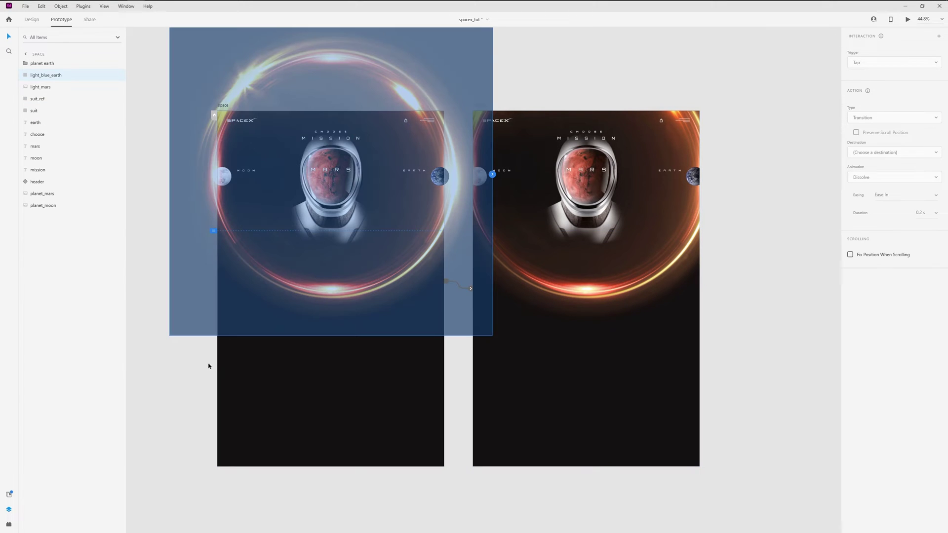
drag(22, 58, 54, 90)
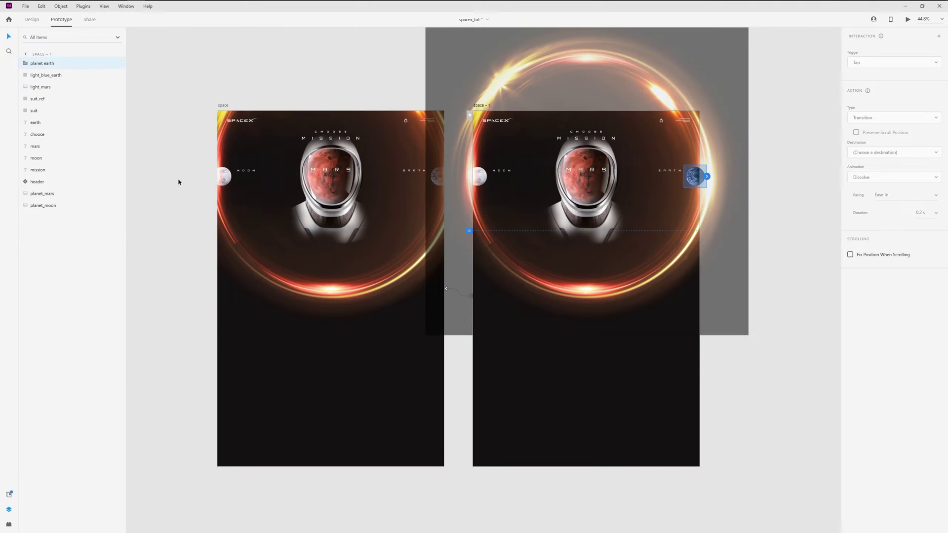
click(171, 386)
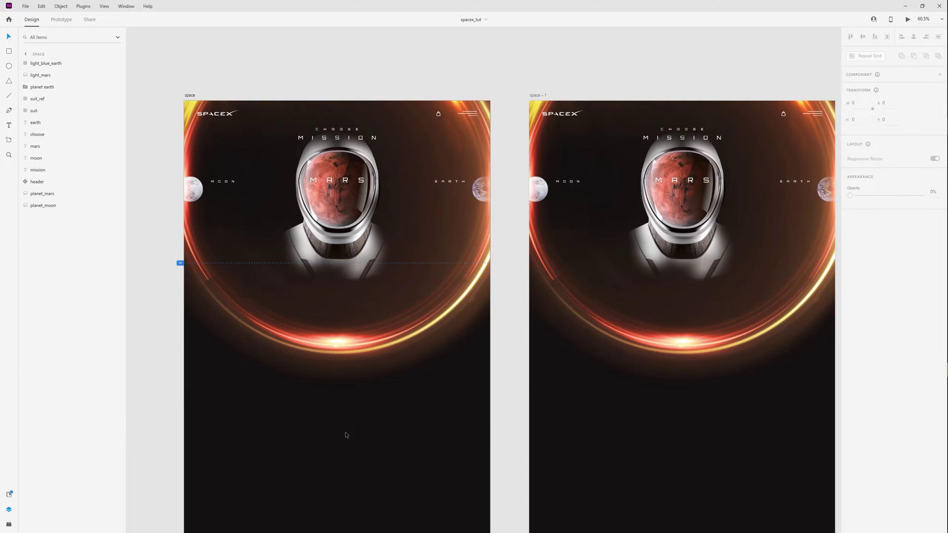
Duplicate the light_blue_earth and light_mars layers on the space artboard
drag(332, 455, 347, 339)
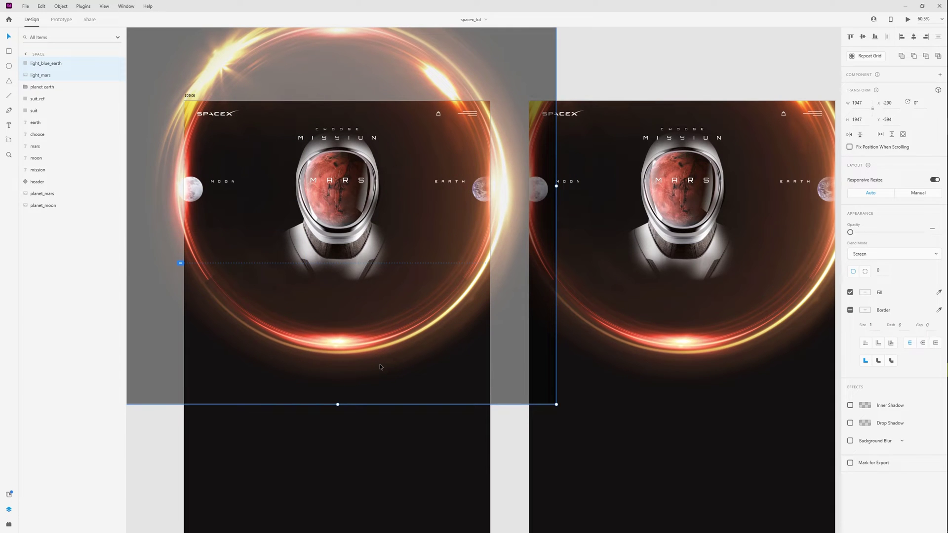
key(ctrl+d)
key(0)
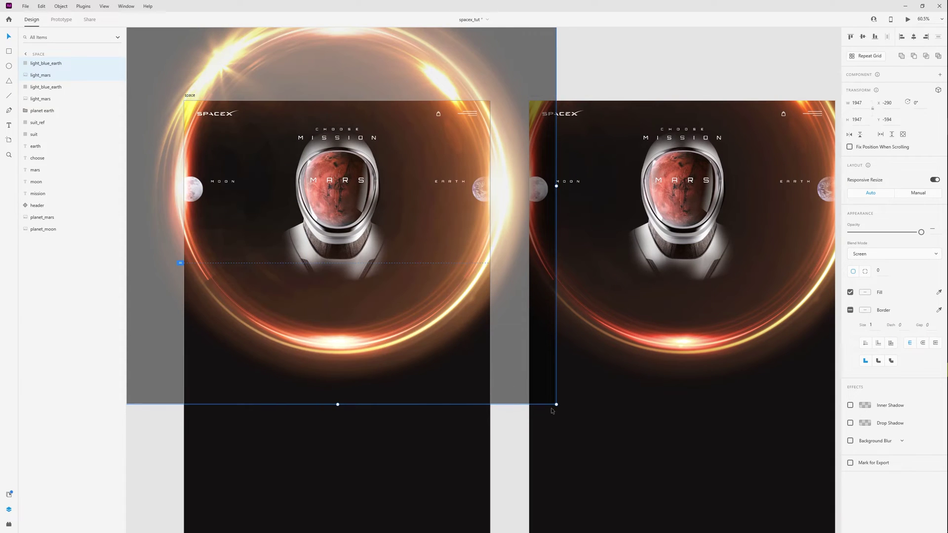
Rename the duplicated light layers as light_blue_earth_suit and light_mars_suit
double_click(55, 67)
click(68, 64)
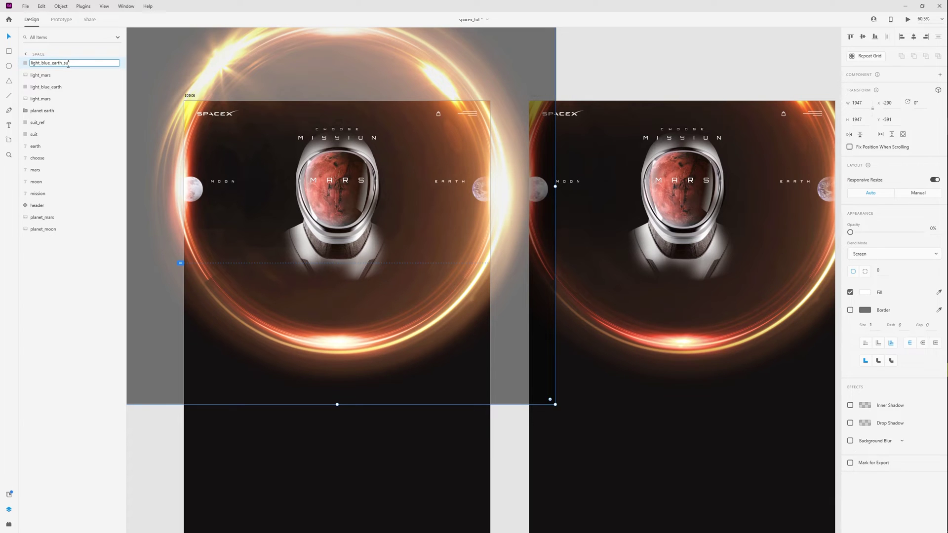
click(54, 77)
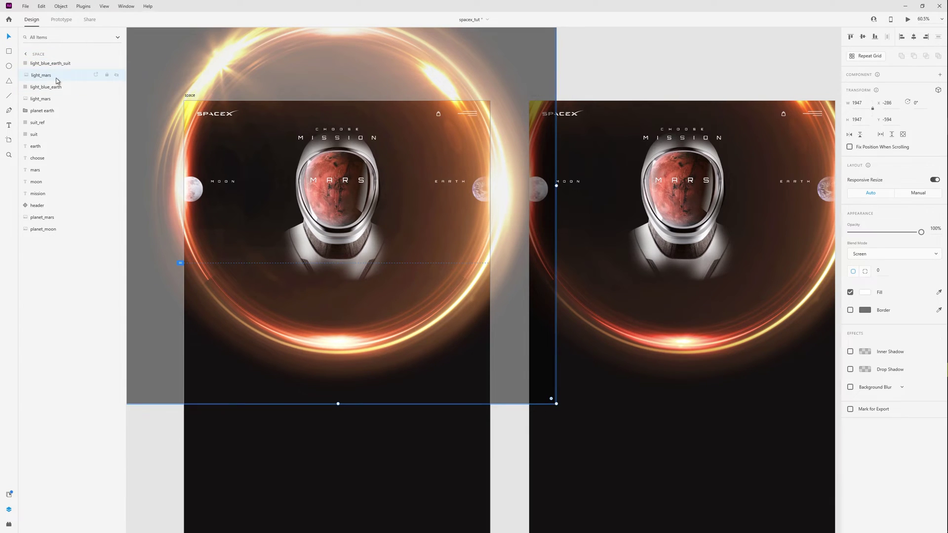
double_click(55, 77)
click(55, 76)
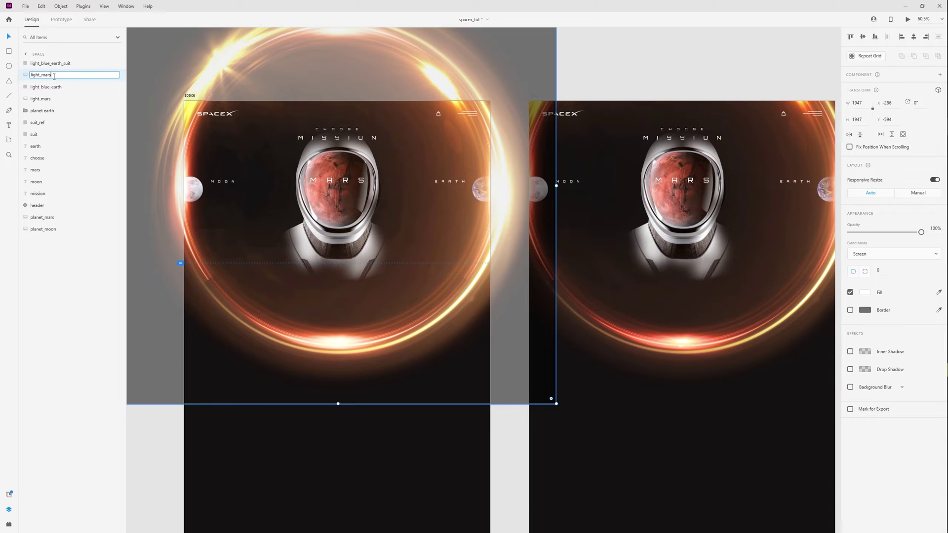
text(_suit)
key(Return)
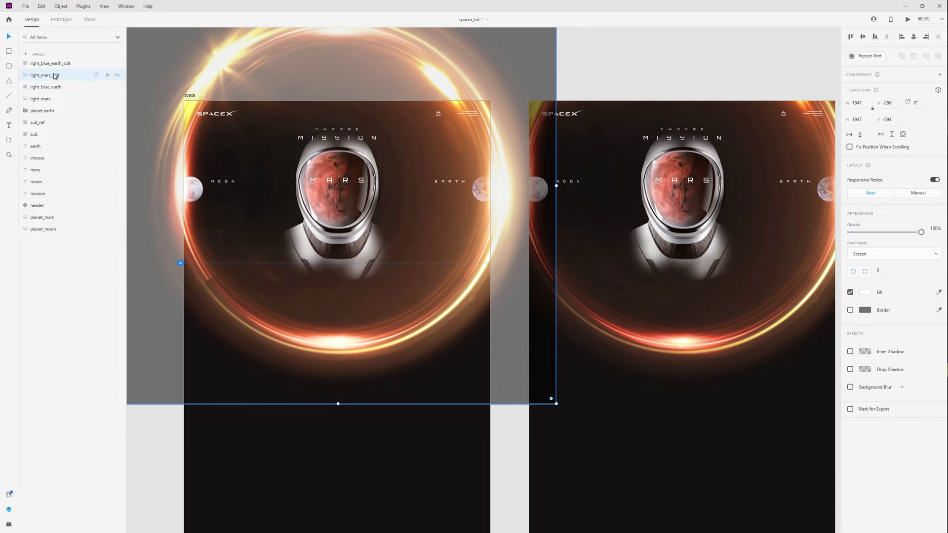
Scale both suit light layers together to about 441 × 441 and fit the ring around the helmet visor
shift+click(54, 63)
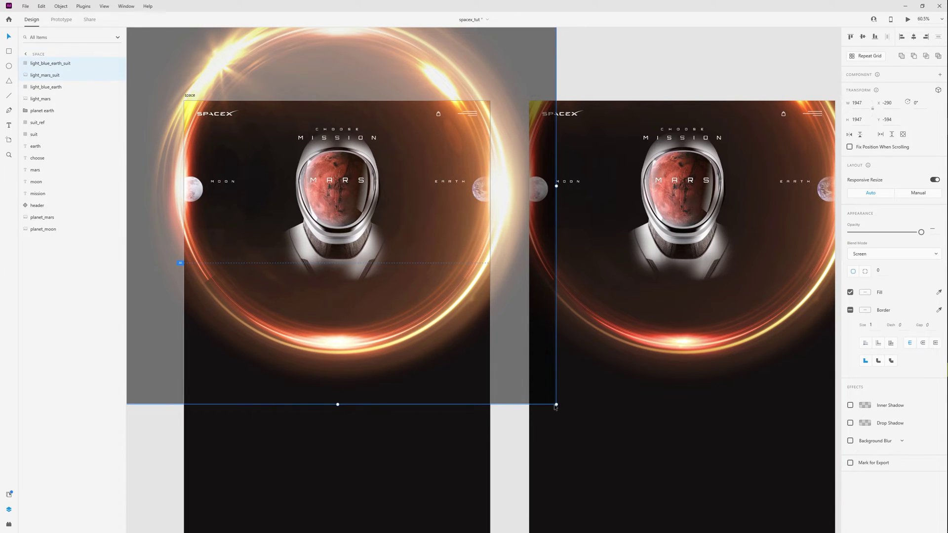
drag(556, 405, 408, 257)
scroll(338, 184, up, 5)
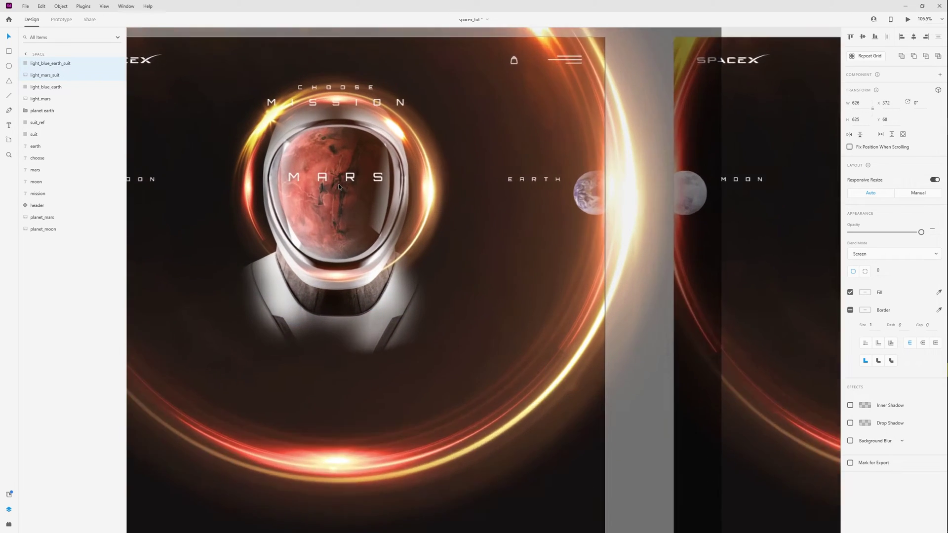
drag(536, 390, 488, 332)
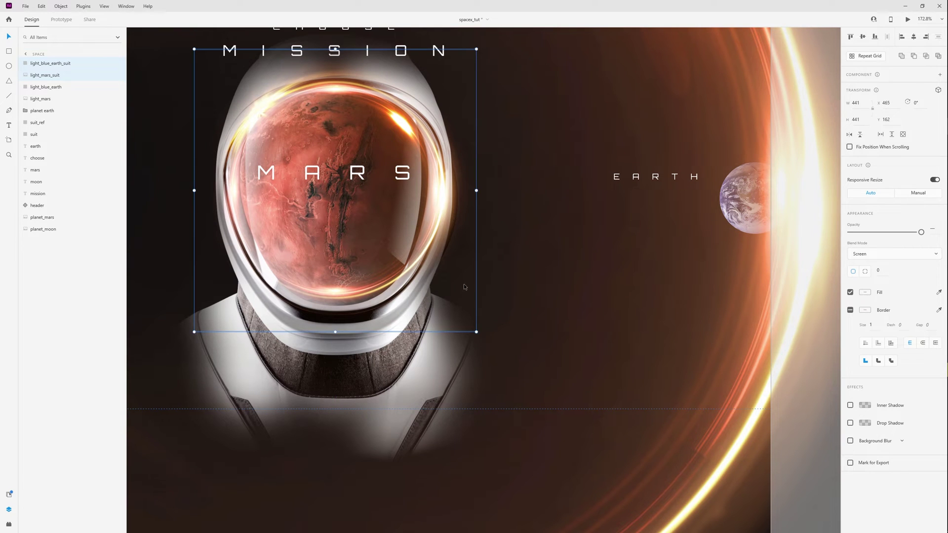
Copy the two suit light layers onto the space – 1 artboard around its helmet visor
scroll(472, 291, down, 5)
drag(700, 128, 478, 121)
click(479, 120)
click(393, 152)
key(ctrl+v)
drag(360, 370, 461, 308)
click(353, 468)
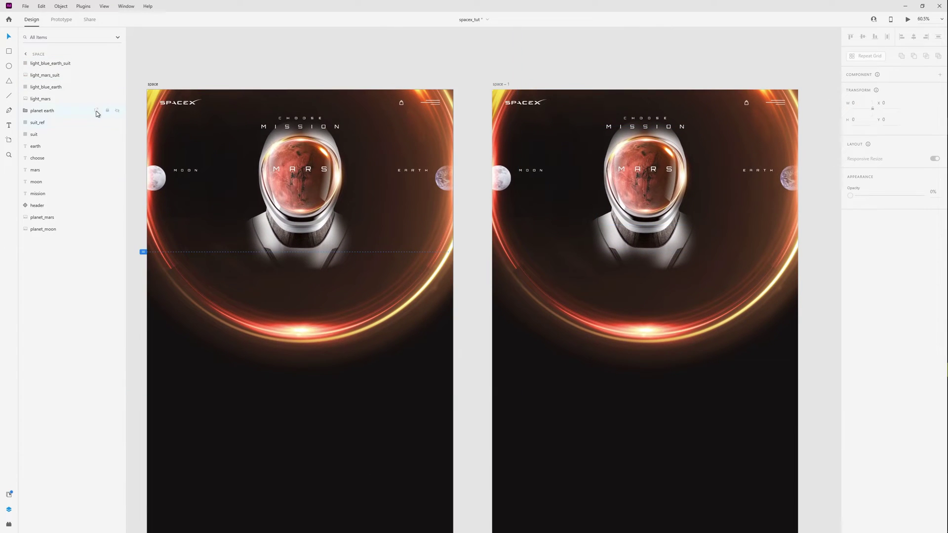
Hide the light layers on the space artboard, including the two suit copies
click(117, 99)
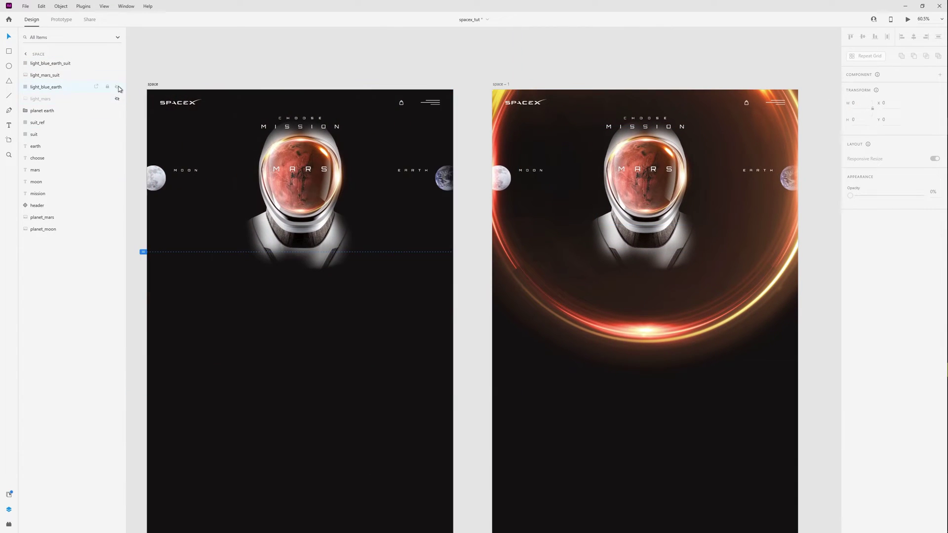
click(117, 87)
click(117, 75)
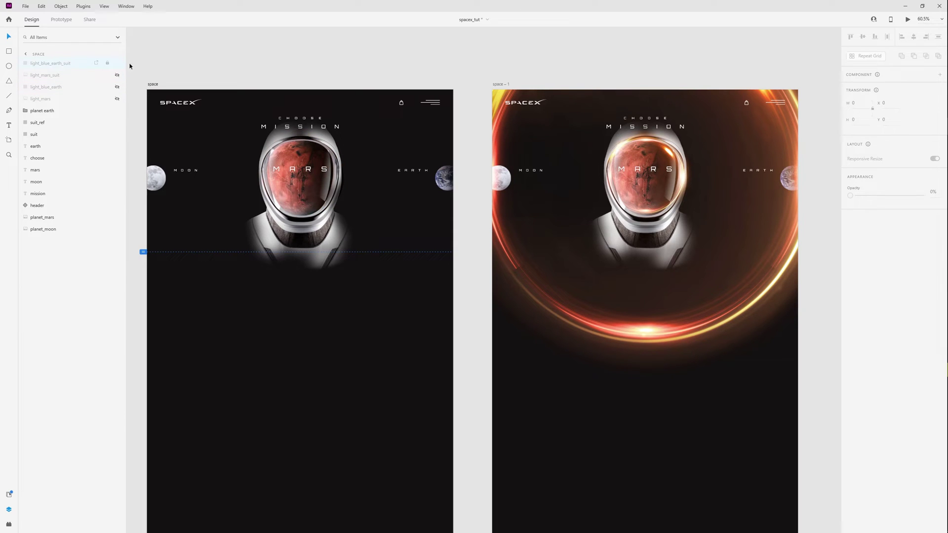
Hide light_blue_earth, light_mars, light_blue_earth_suit and light_mars_suit on the space – 1 artboard
click(508, 63)
click(501, 85)
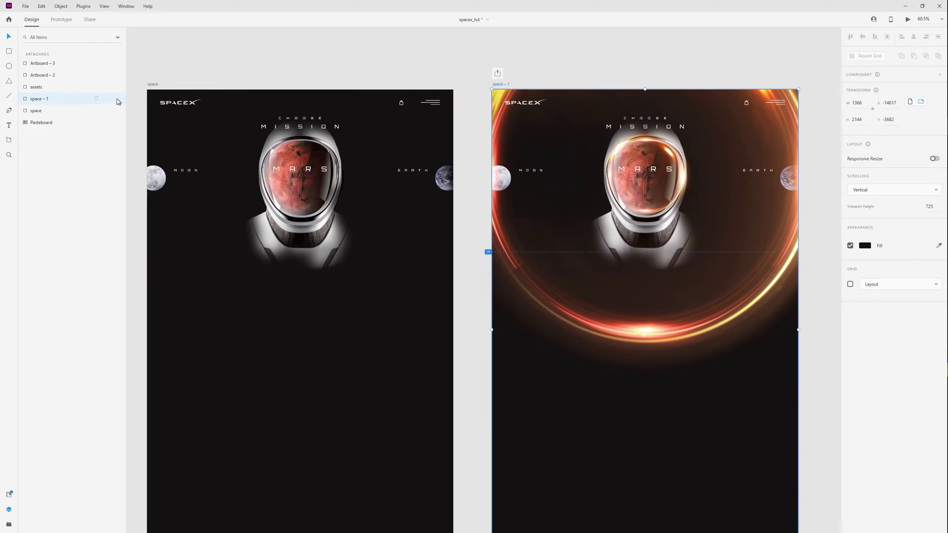
click(529, 232)
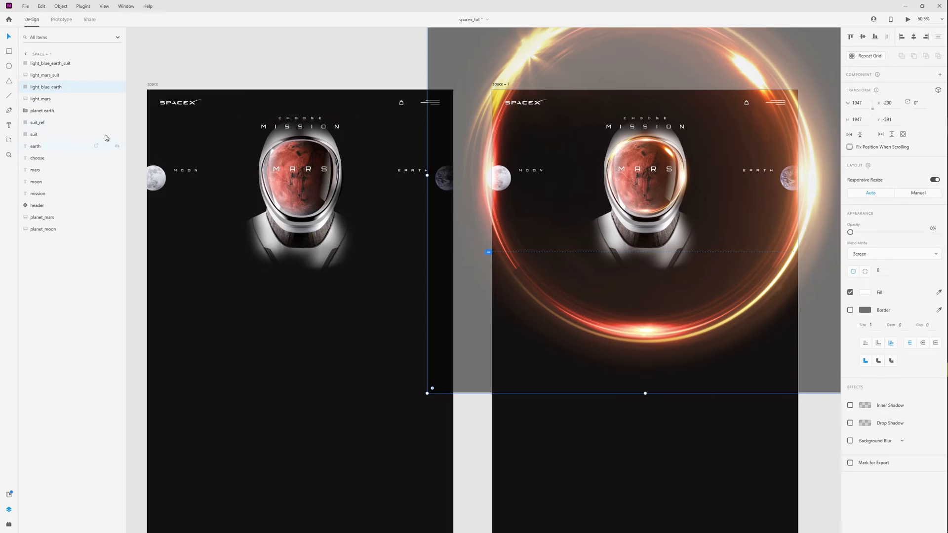
click(117, 87)
click(117, 75)
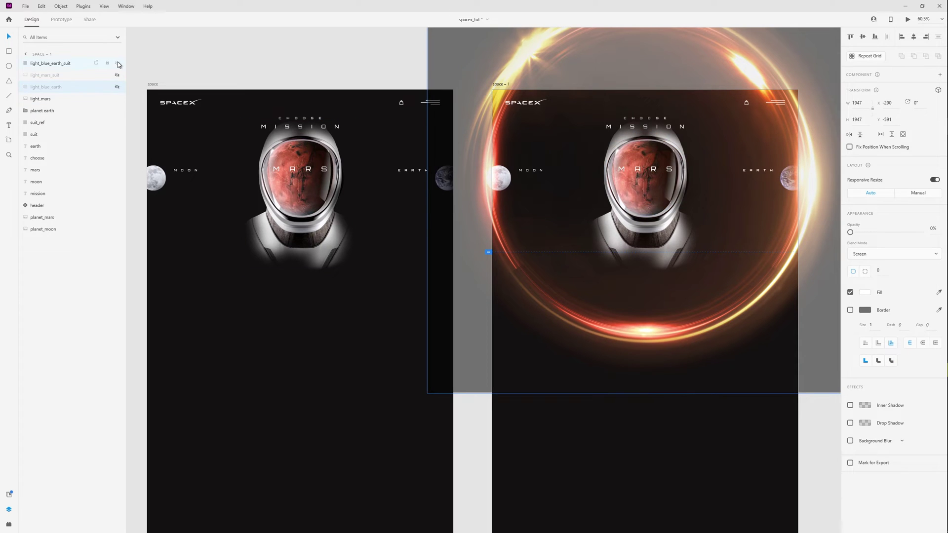
click(117, 63)
click(118, 98)
click(335, 385)
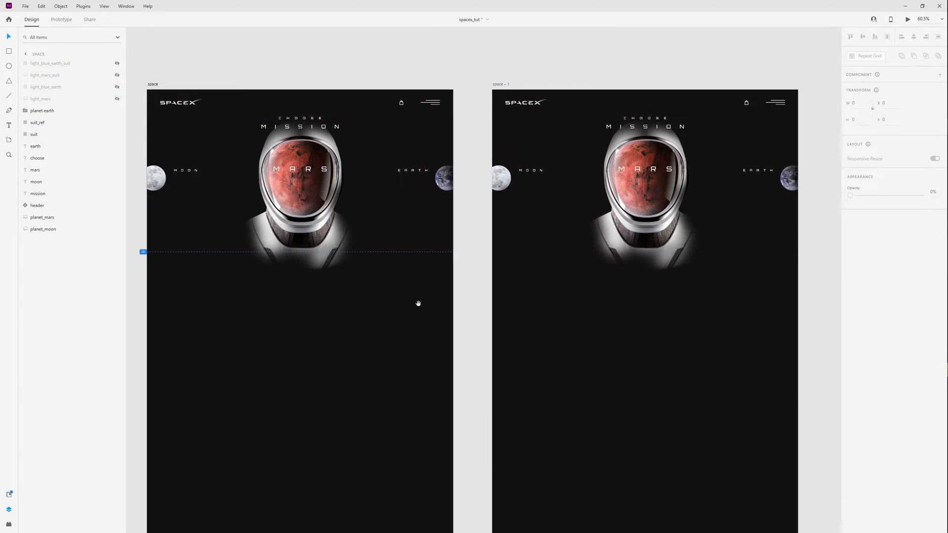
Send the planet earth group to the back of the layer stack on both artboards
drag(534, 276, 553, 281)
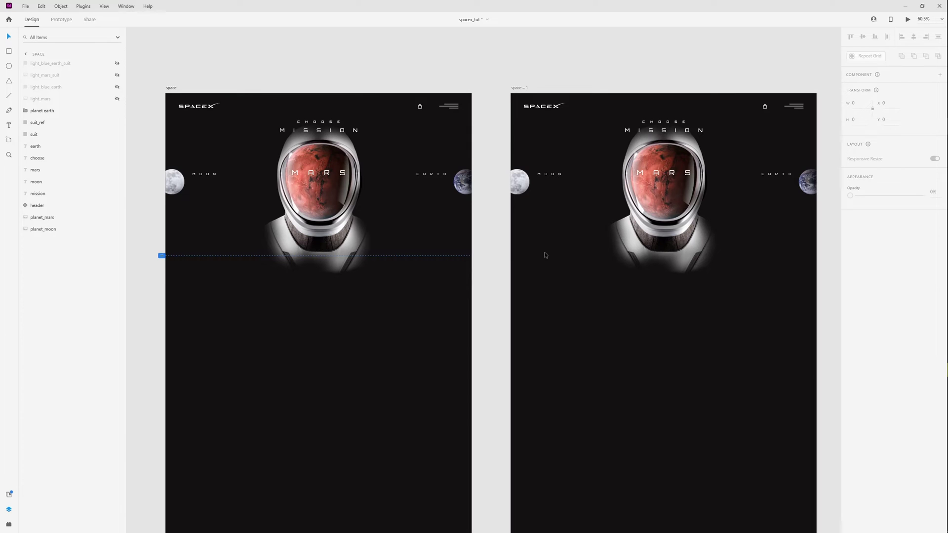
click(563, 323)
drag(564, 323, 562, 327)
click(425, 326)
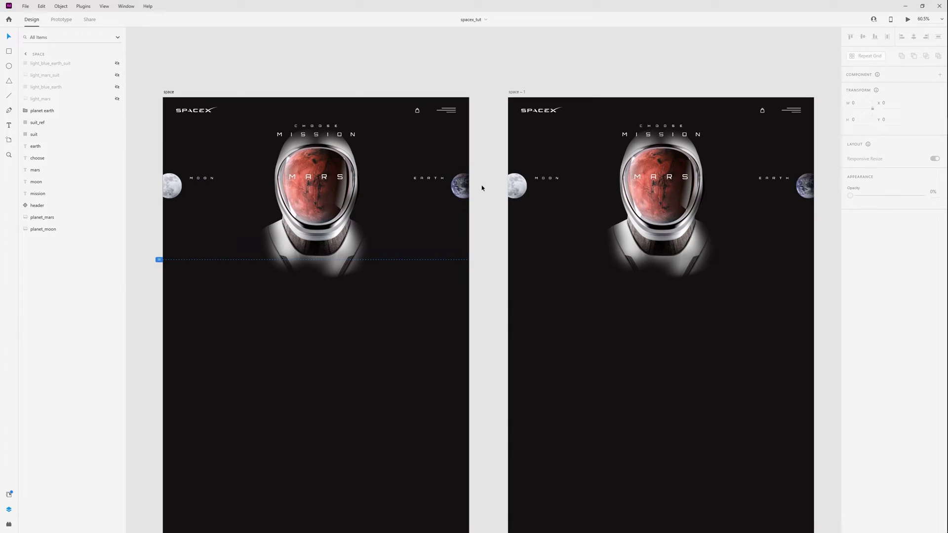
click(461, 196)
key(ctrl+shift+bracketleft)
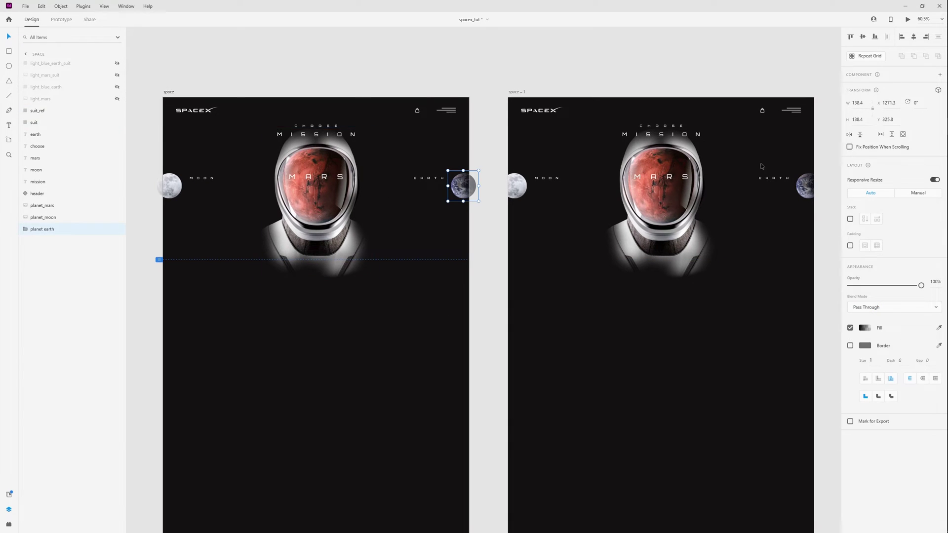
click(806, 186)
click(434, 306)
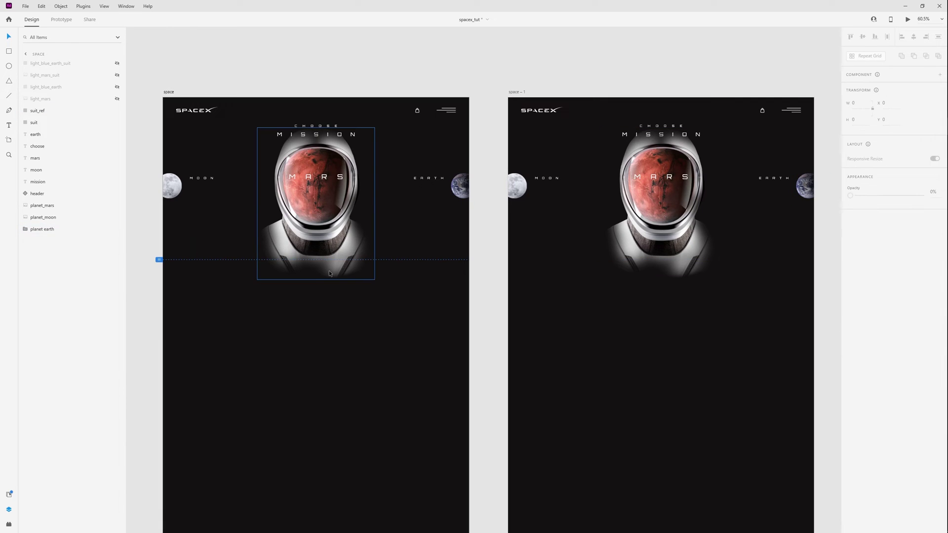
Lock the suit and suit_ref layers on both the space and space – 1 artboards
click(329, 271)
click(285, 328)
click(308, 262)
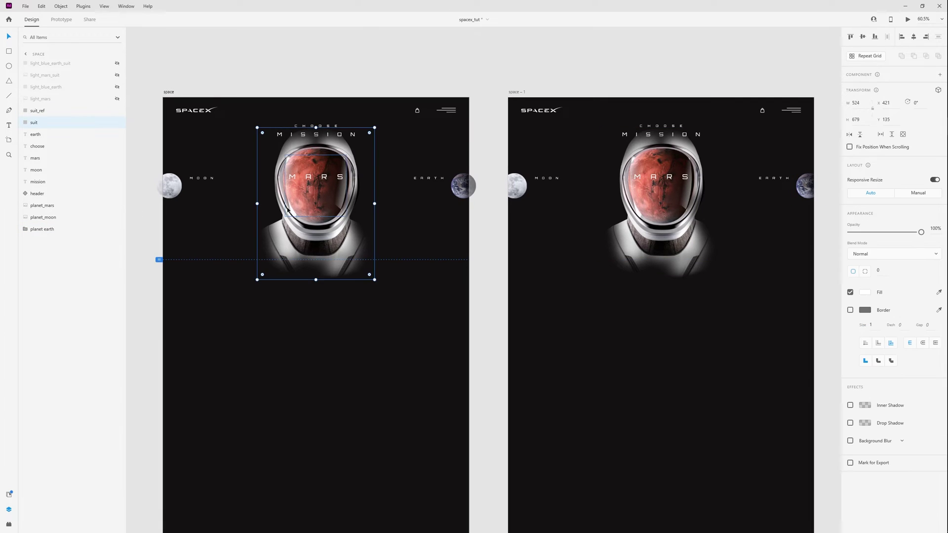
click(316, 202)
shift+click(336, 270)
key(ctrl+l)
click(647, 202)
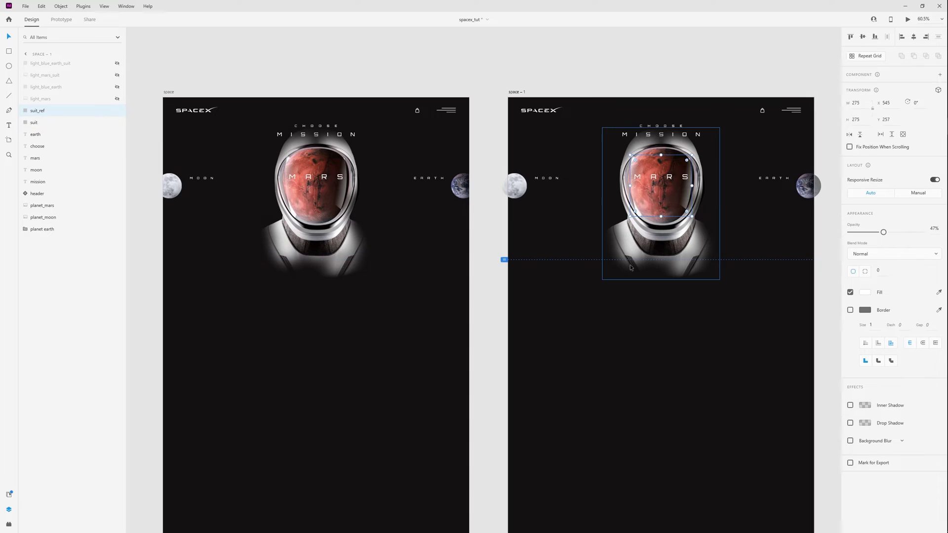
shift+click(624, 259)
key(ctrl+l)
Move the Mars planet and its label leftward out of the helmet visor on the space – 1 artboard
click(587, 329)
drag(592, 226, 731, 157)
scroll(513, 280, right, 3)
scroll(514, 280, up, 2)
key(shift+Left)
key(shift+Left)
key(shift+Left)
key(shift+Left)
key(shift+Left)
key(shift+Left)
key(shift+Left)
key(shift+Left)
key(shift+Left)
key(shift+Left)
key(shift+Left)
key(shift+Left)
key(shift+Left)
key(shift+Left)
key(shift+Left)
key(shift+Left)
key(shift+Left)
key(shift+Left)
key(shift+Left)
key(shift+Left)
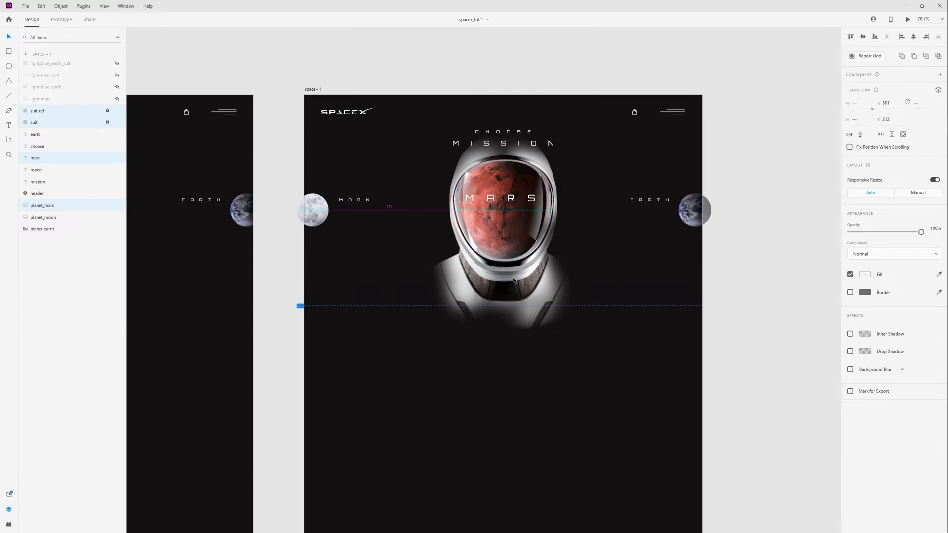
click(349, 328)
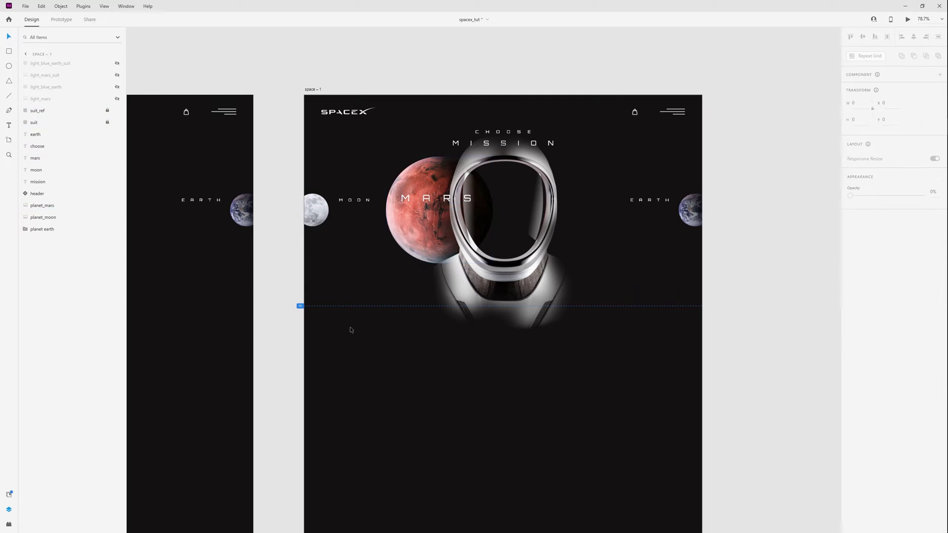
Shrink the Mars planet to about 124 × 124 and place it between the MOON label and the helmet
click(410, 234)
drag(491, 159, 457, 182)
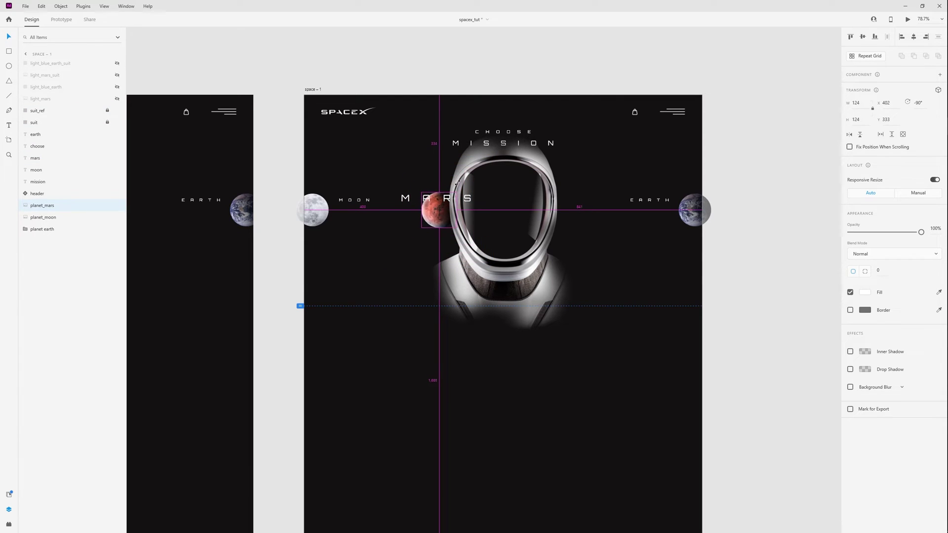
click(427, 220)
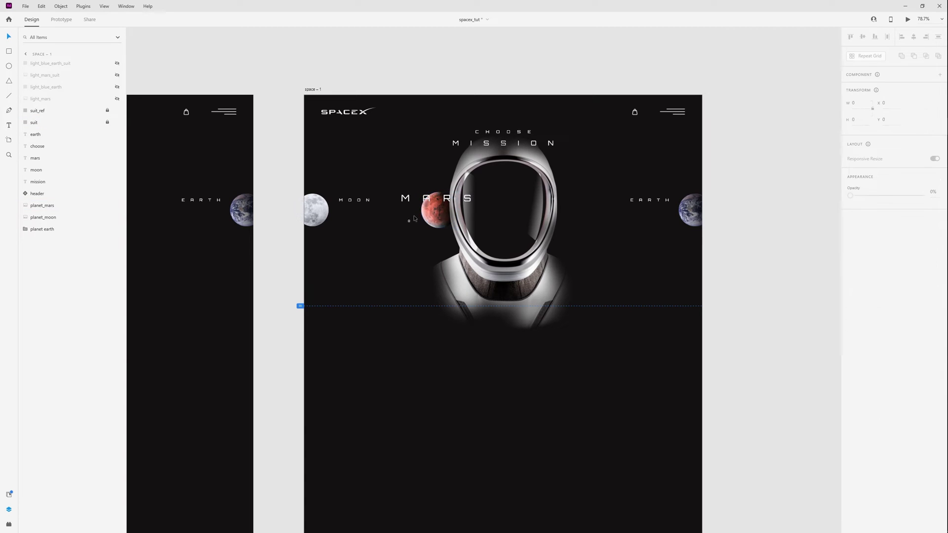
drag(419, 222, 385, 217)
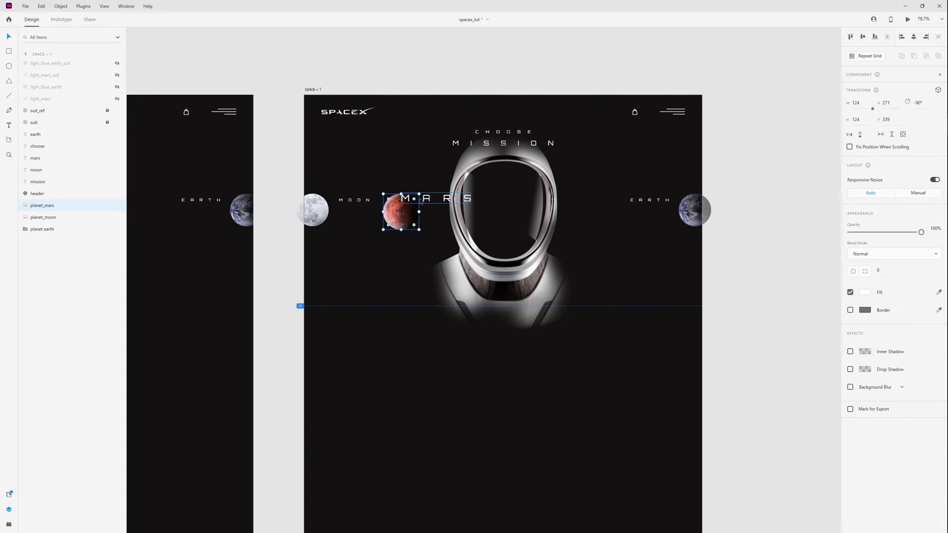
Set the MARS label's font size to 13 on the space – 1 artboard
click(362, 200)
click(420, 198)
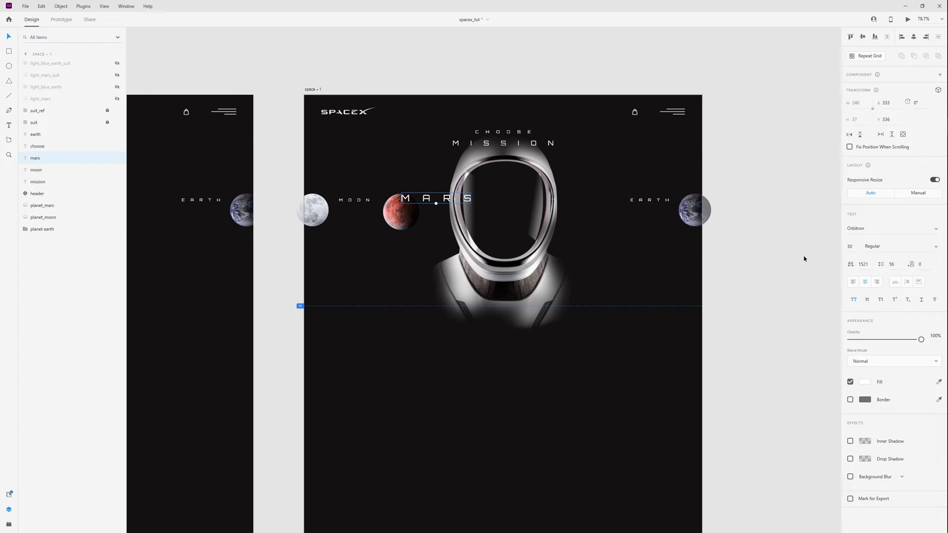
click(853, 245)
text(13)
key(Return)
Shift the space – 1 artboard away from the space artboard and move the moon and its label past its left edge
drag(371, 249, 332, 205)
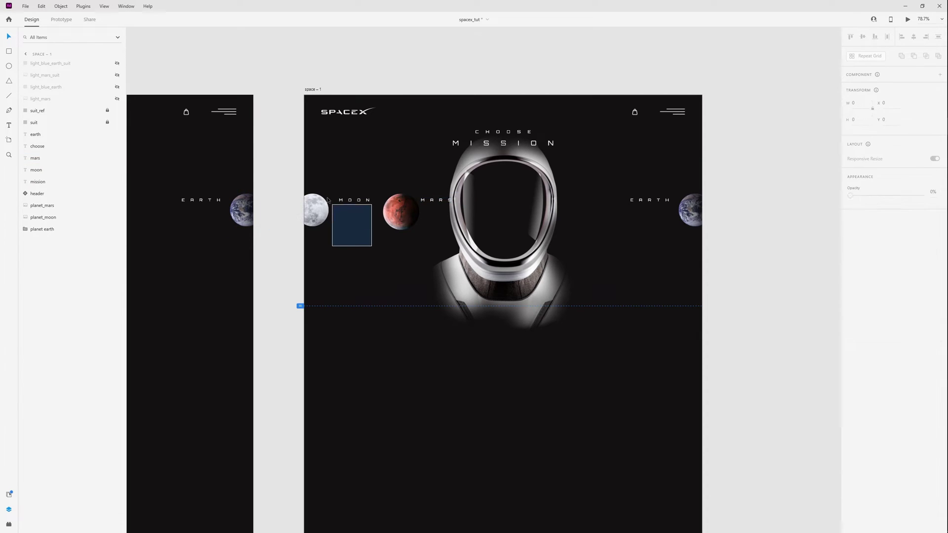
click(327, 67)
drag(312, 92, 422, 92)
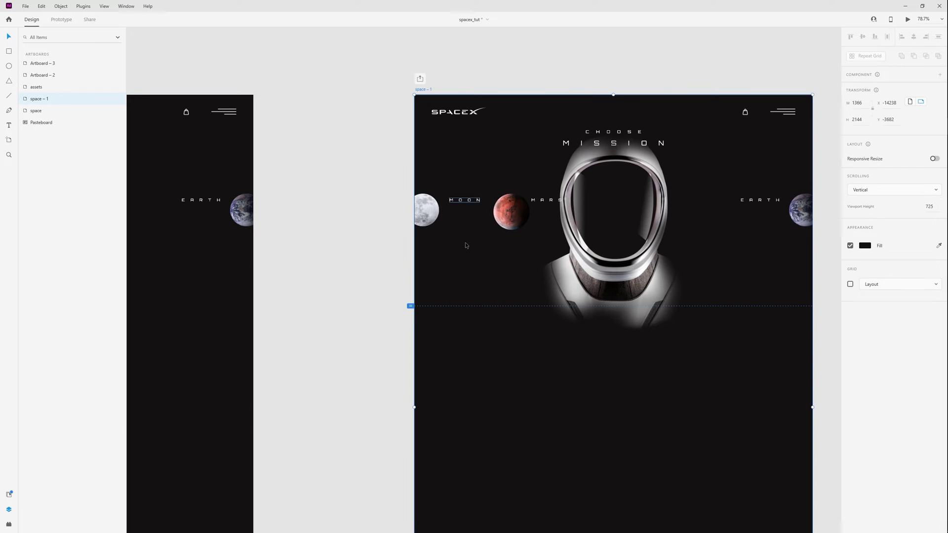
drag(483, 258, 405, 180)
drag(468, 200, 390, 200)
Move the small Mars planet and its label to the left edge of space – 1, with the label at X 103, Y 353
drag(499, 235, 541, 190)
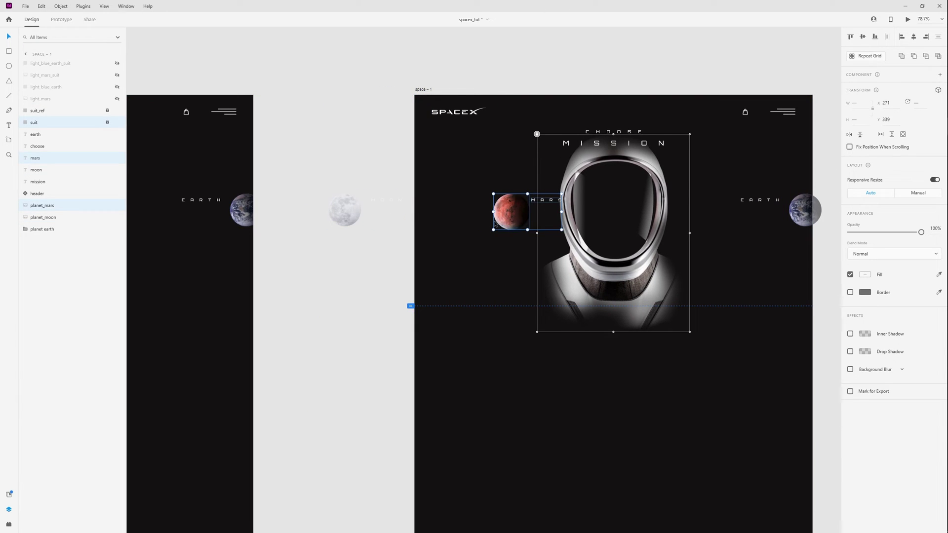
drag(496, 223, 409, 224)
click(450, 212)
click(455, 201)
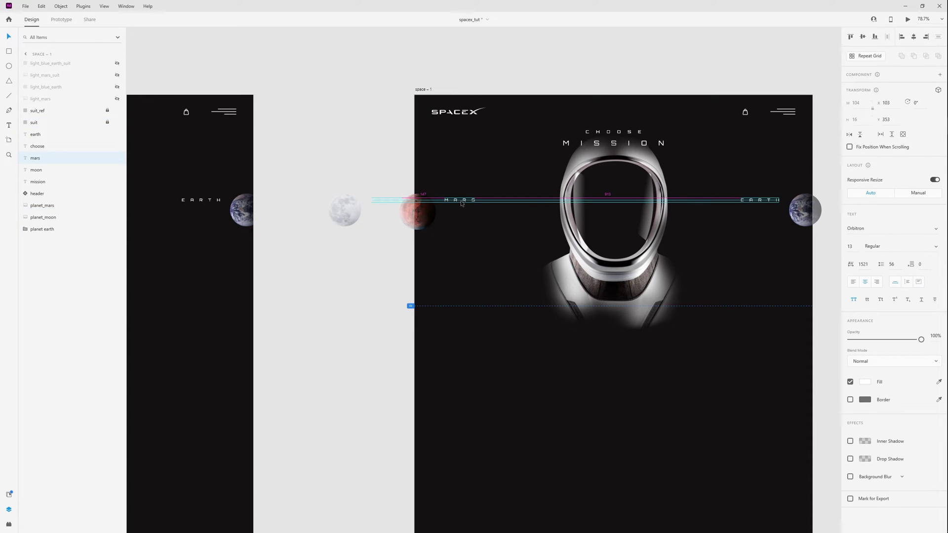
Centre the planet earth group in the space – 1 helmet visor, enlarge it to about 423 × 423 and rotate it 45°
click(800, 218)
drag(798, 212, 606, 234)
drag(634, 205, 770, 285)
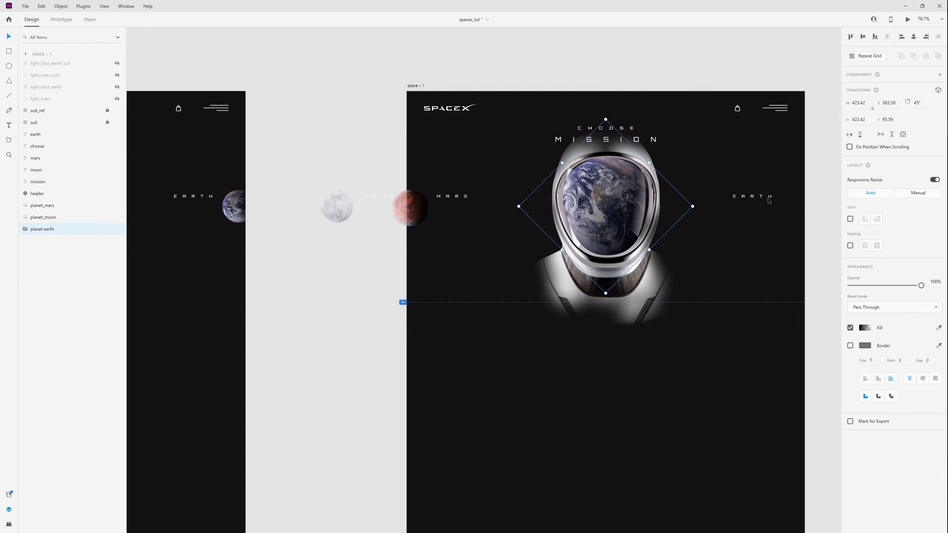
Centre the EARTH label over the Earth in the visor and set its font size to 24
click(752, 197)
drag(752, 198, 606, 198)
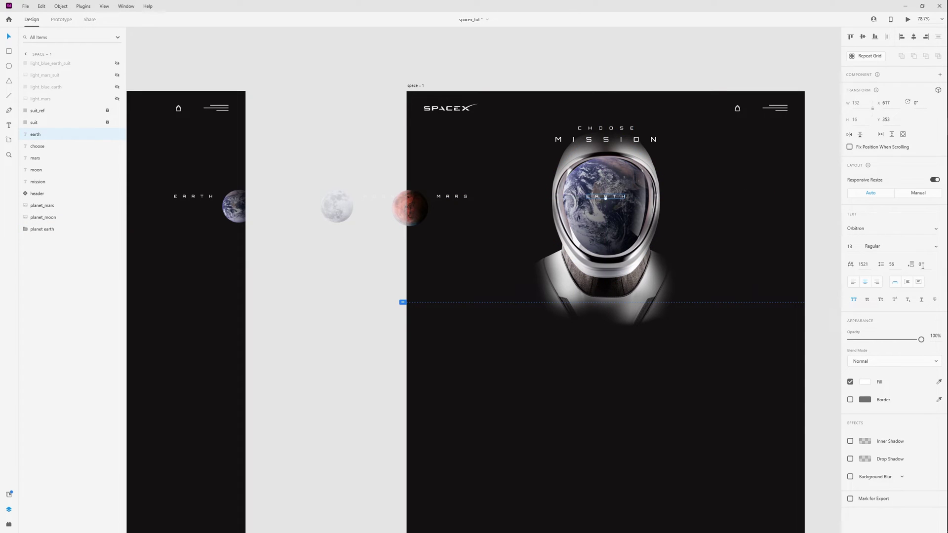
click(855, 251)
text(20)
key(Return)
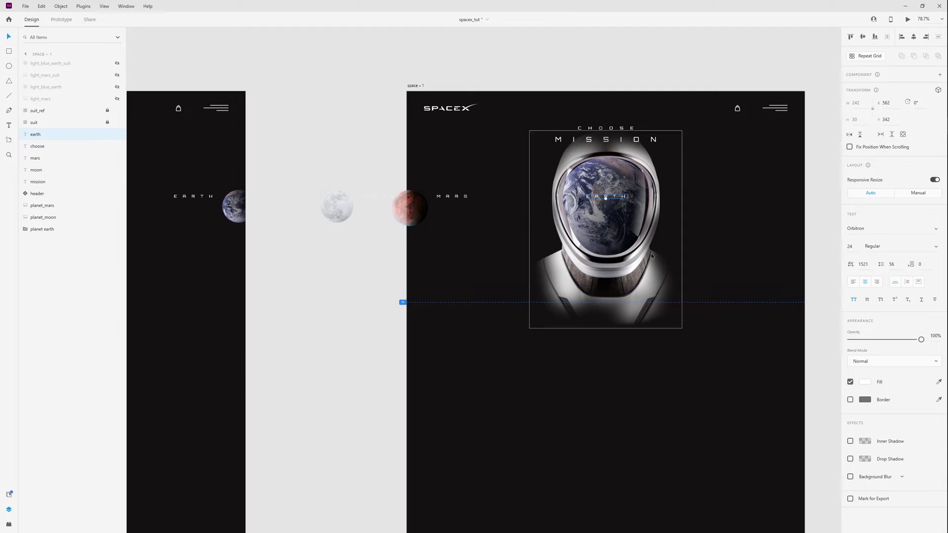
Rotate the small Mars planet at the left edge of the space – 1 artboard
scroll(651, 193, up, 3)
click(604, 199)
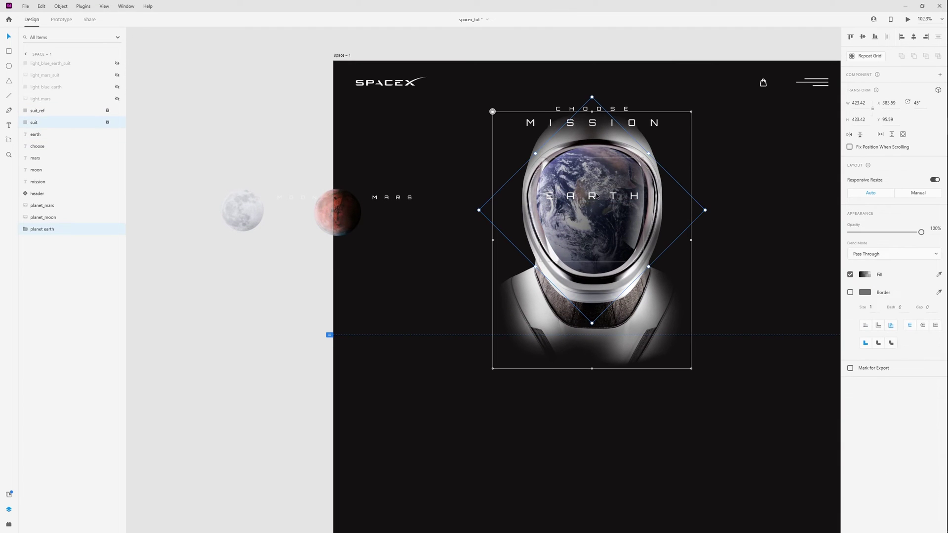
click(350, 221)
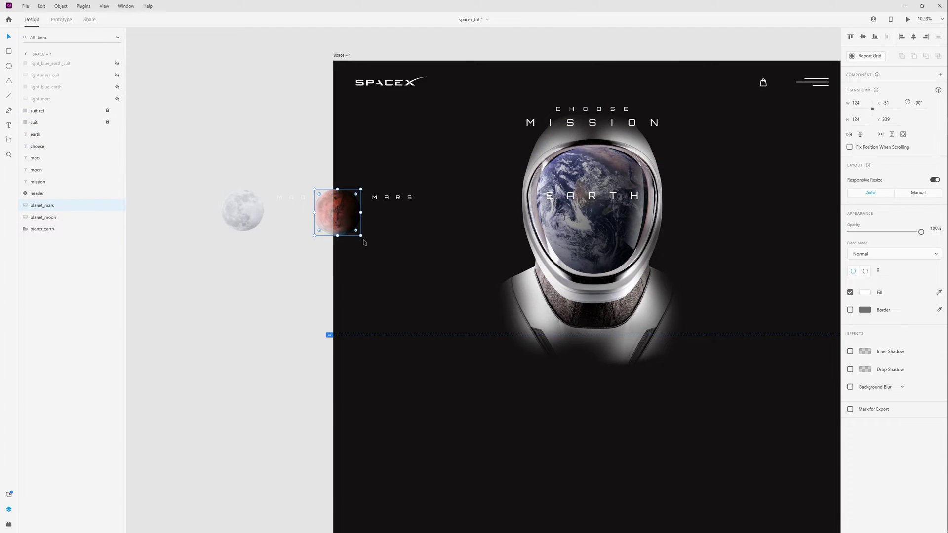
drag(364, 239, 542, 273)
click(410, 277)
Preview the prototype from the space artboard, playing the Mars-to-Earth transition and back
scroll(414, 277, down, 5)
click(311, 255)
key(ctrl+Return)
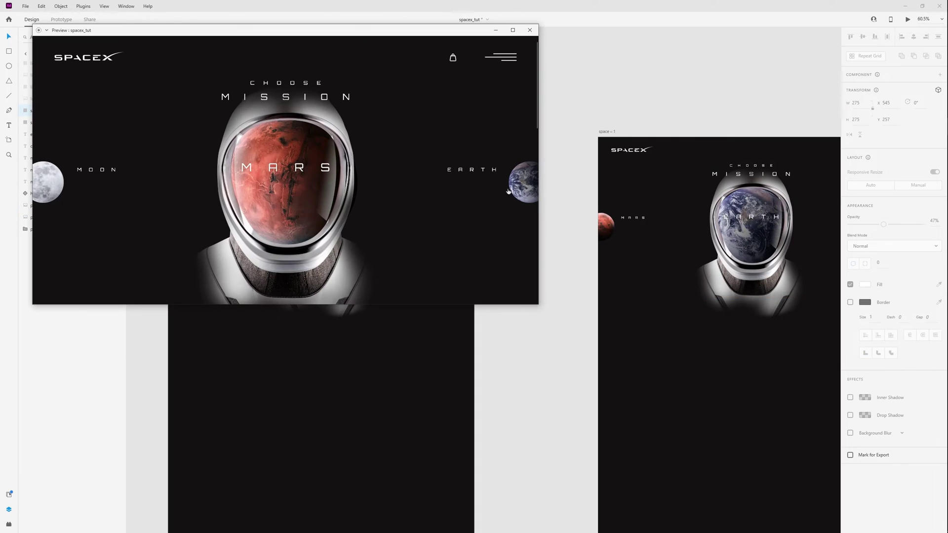
click(508, 191)
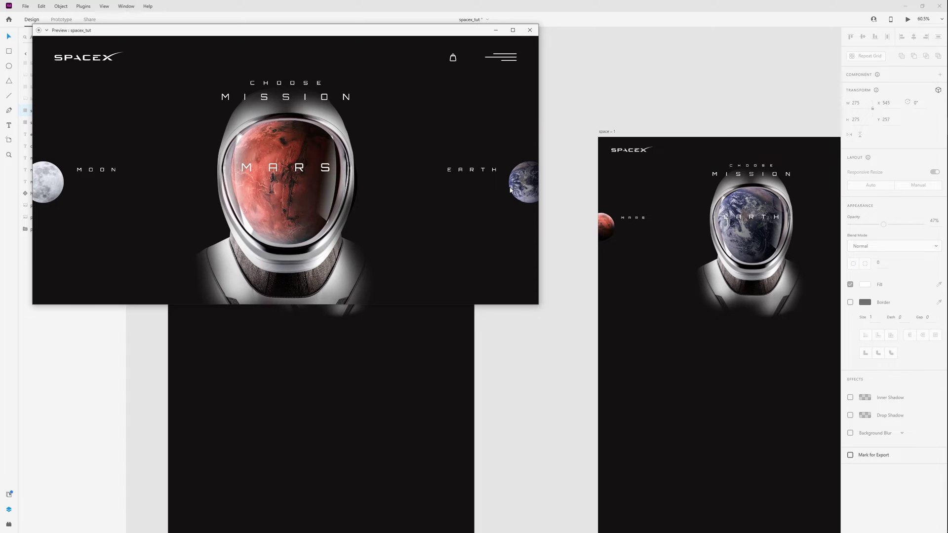
click(453, 235)
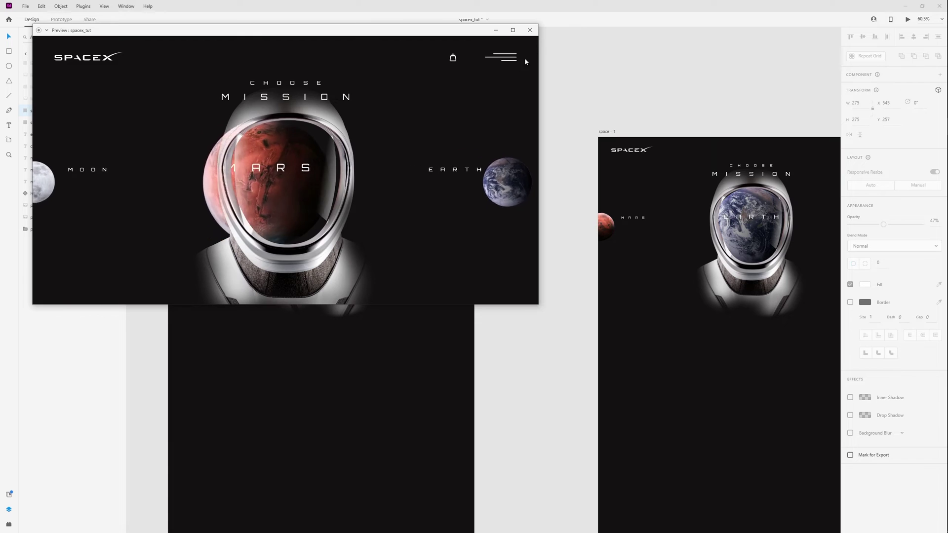
click(530, 31)
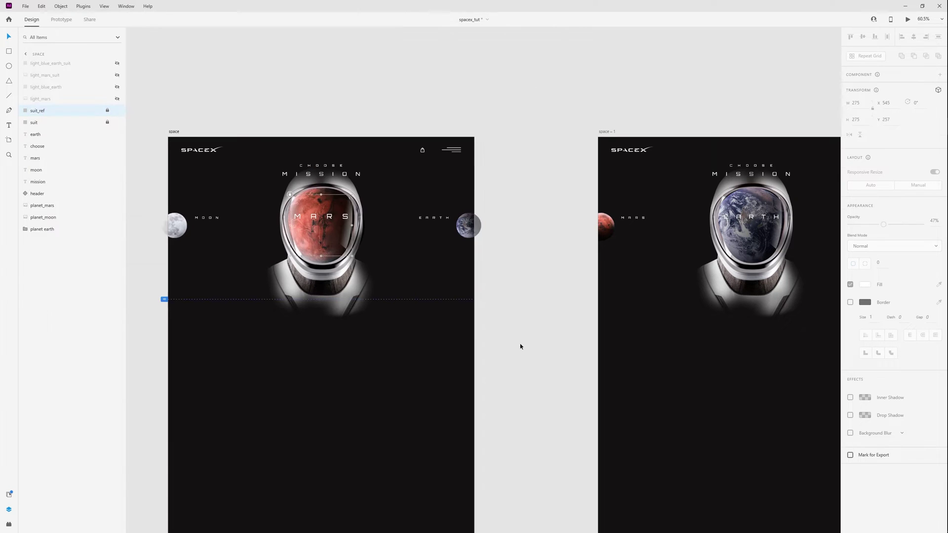
Make light_mars_suit, light_blue_earth, light_mars and light_blue_earth_suit visible on the space artboard
click(312, 267)
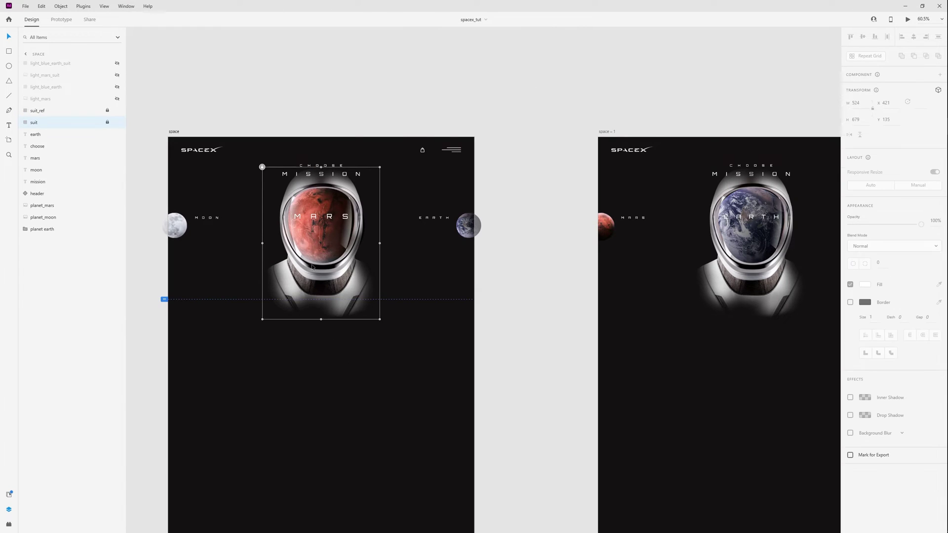
click(117, 76)
click(117, 86)
click(117, 99)
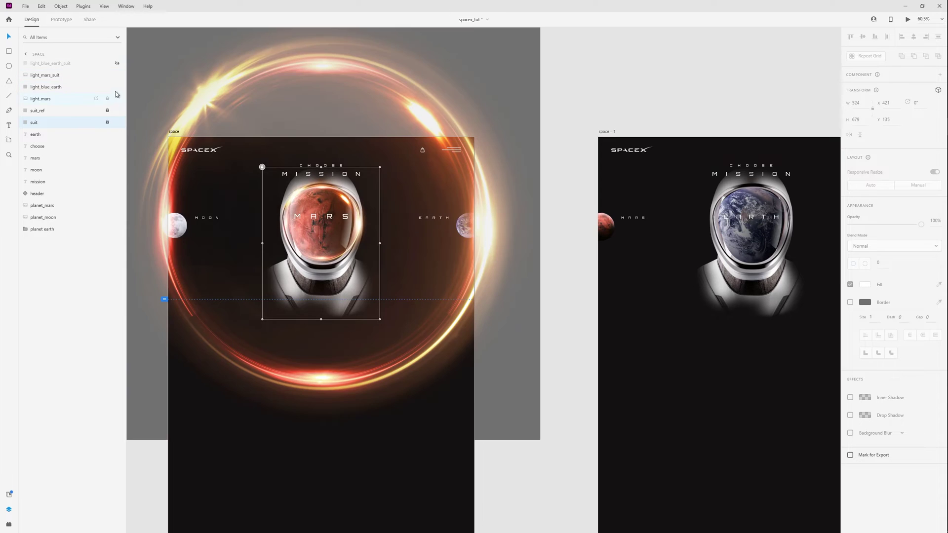
click(117, 63)
Make the same four hidden light layers visible on the space – 1 artboard
scroll(188, 74, right, 3)
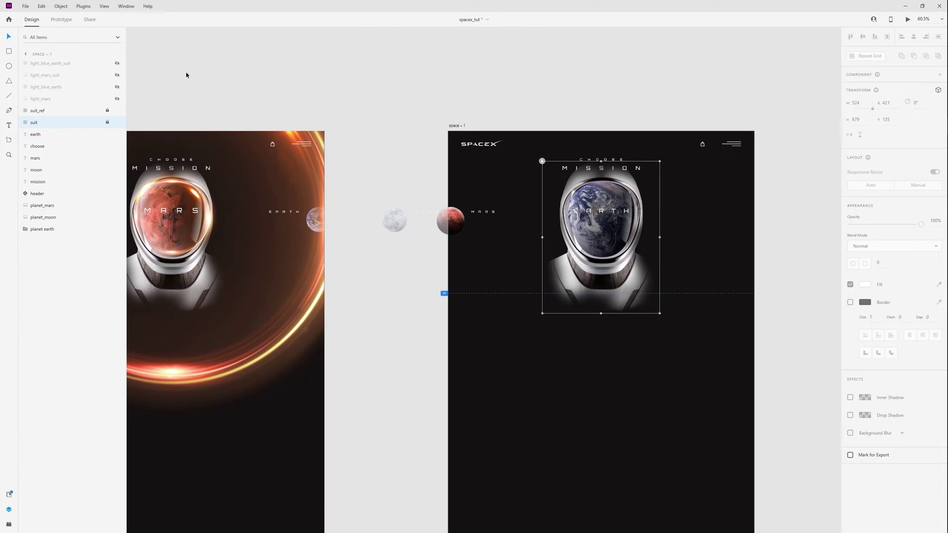
click(117, 75)
click(117, 87)
click(117, 99)
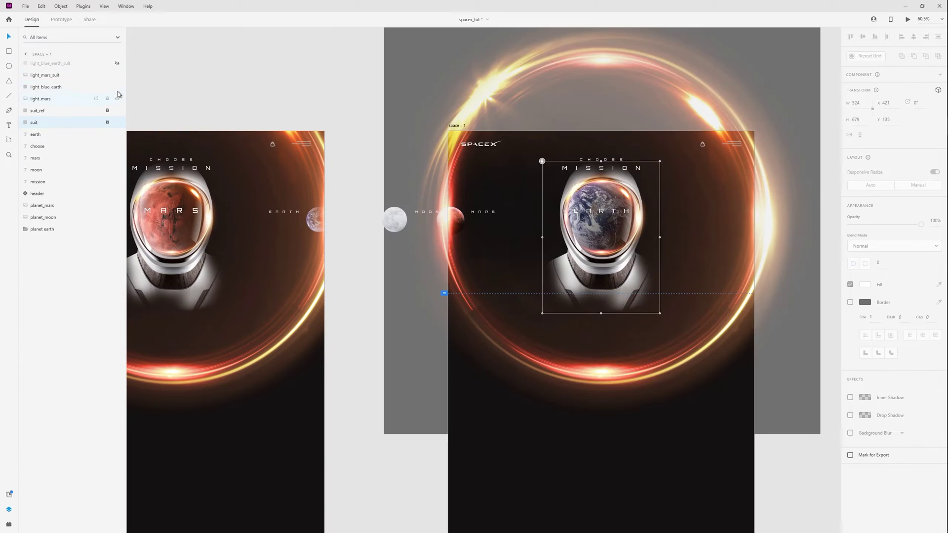
click(117, 63)
On space – 1, set the opacity of light_mars to 0% and of light_blue_earth to 100%
click(551, 451)
drag(603, 455, 446, 450)
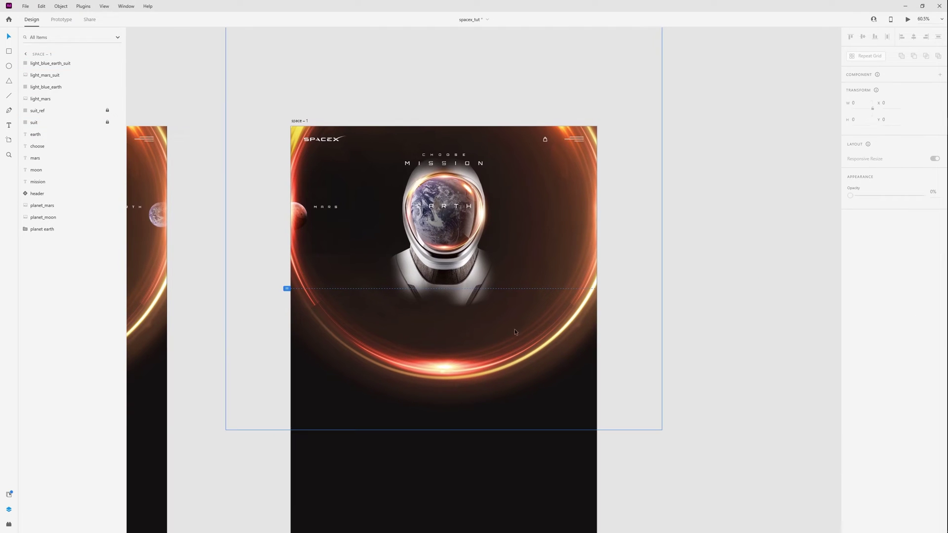
click(499, 323)
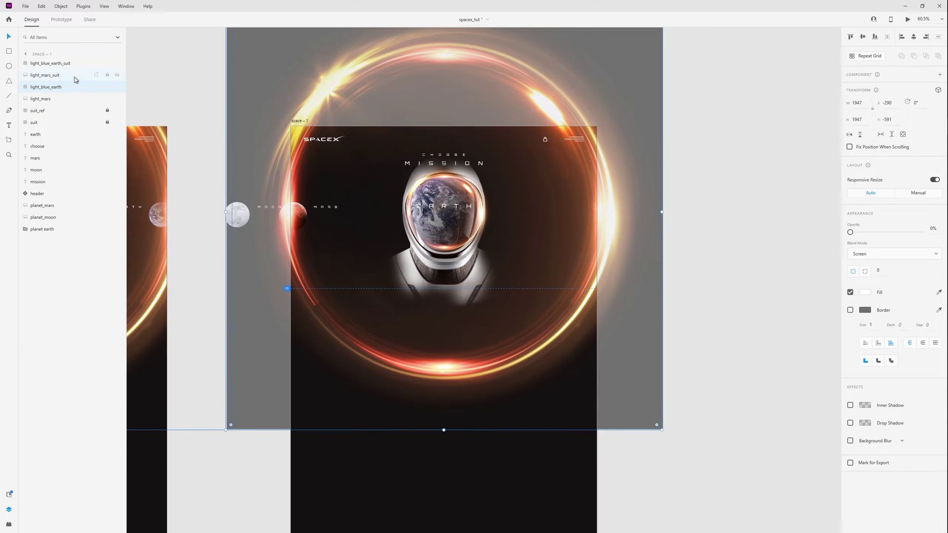
click(59, 101)
drag(921, 232, 847, 232)
click(57, 88)
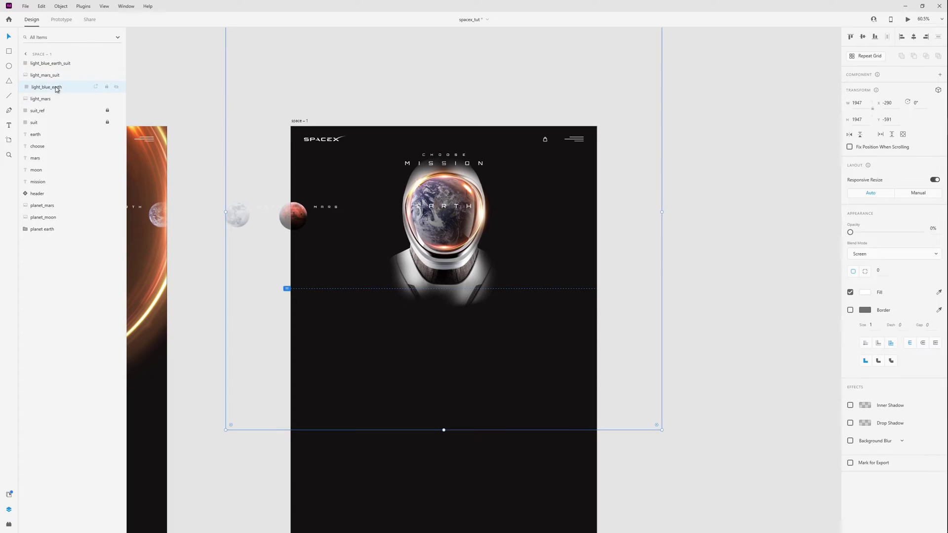
drag(850, 233, 921, 232)
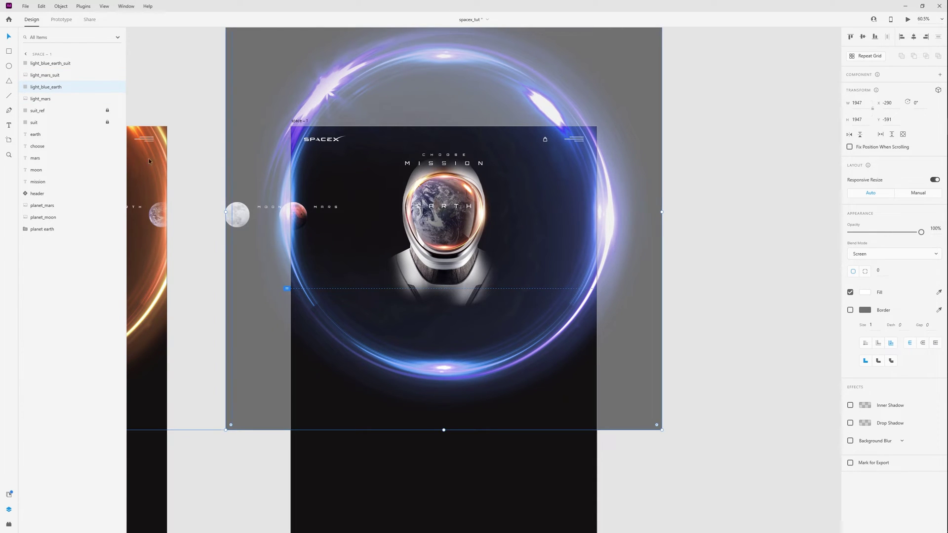
On space – 1, set the opacity of light_mars_suit to 0% and of light_blue_earth_suit to 100%
click(60, 75)
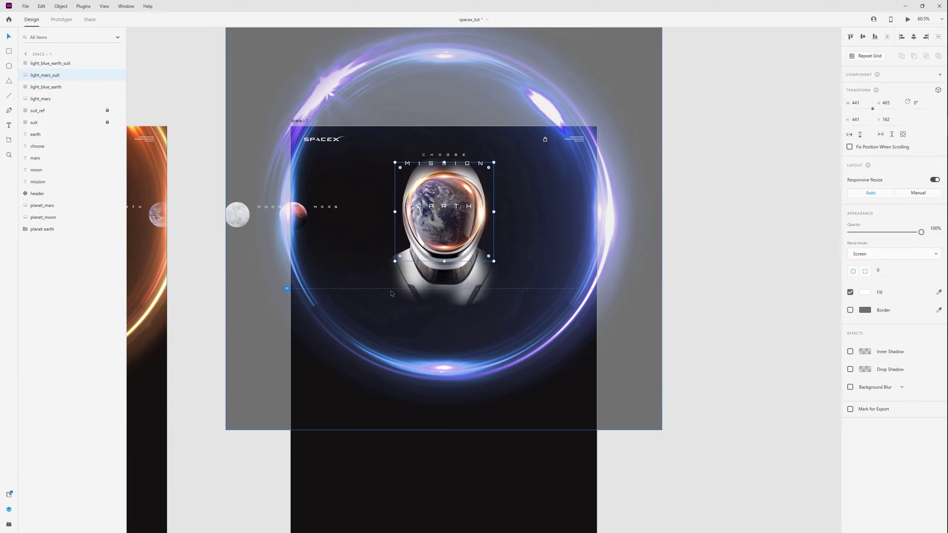
scroll(442, 220, up, 2)
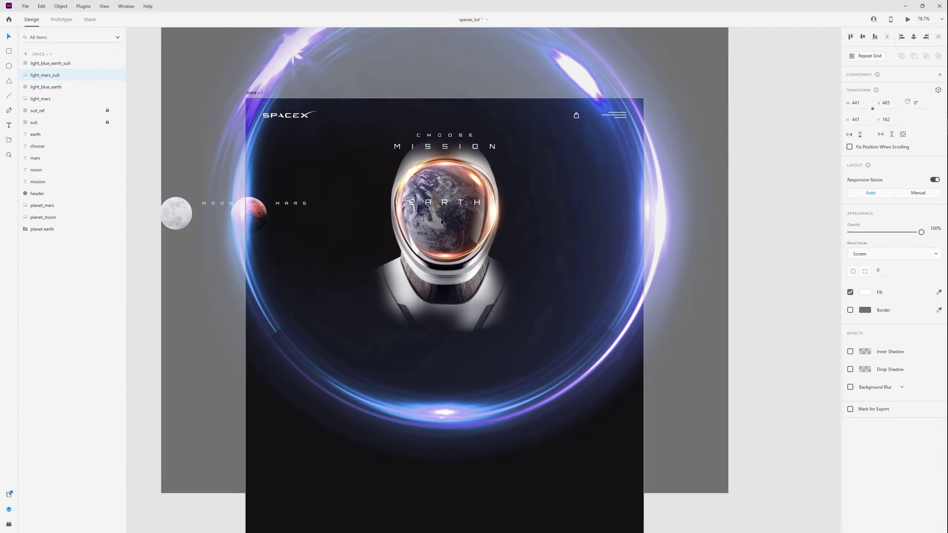
drag(900, 236, 845, 233)
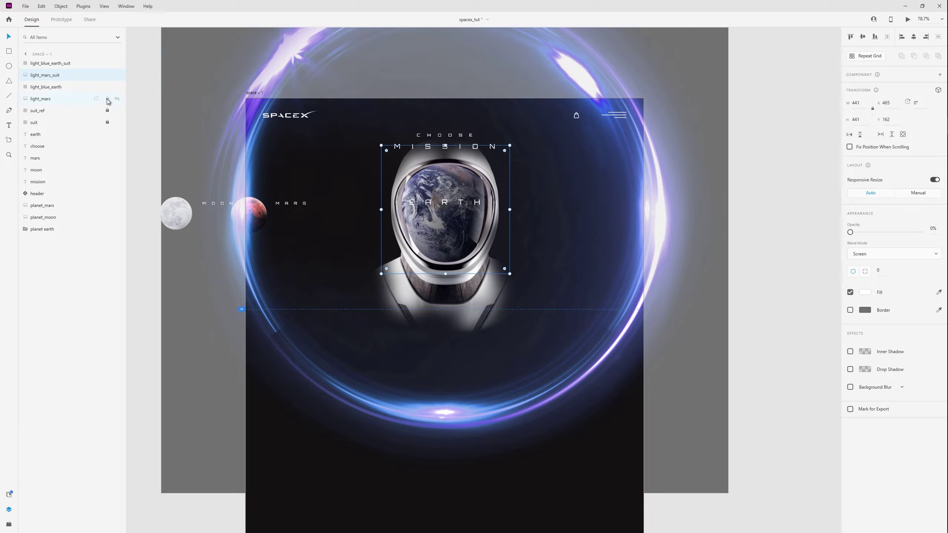
click(69, 64)
drag(850, 232, 921, 232)
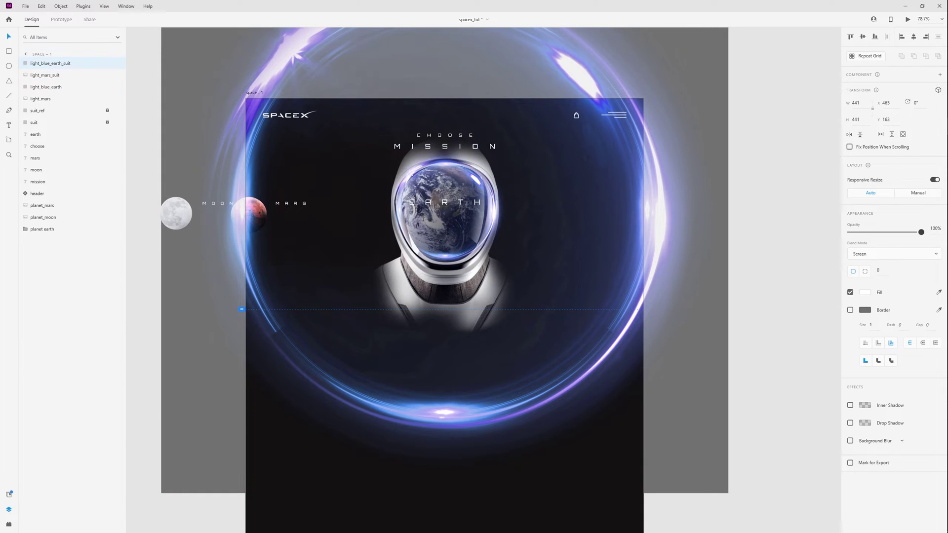
On the space artboard, enlarge the transparent light_blue_earth ring from its centre to about 2087 × 2087
scroll(449, 301, down, 3)
scroll(322, 464, left, 5)
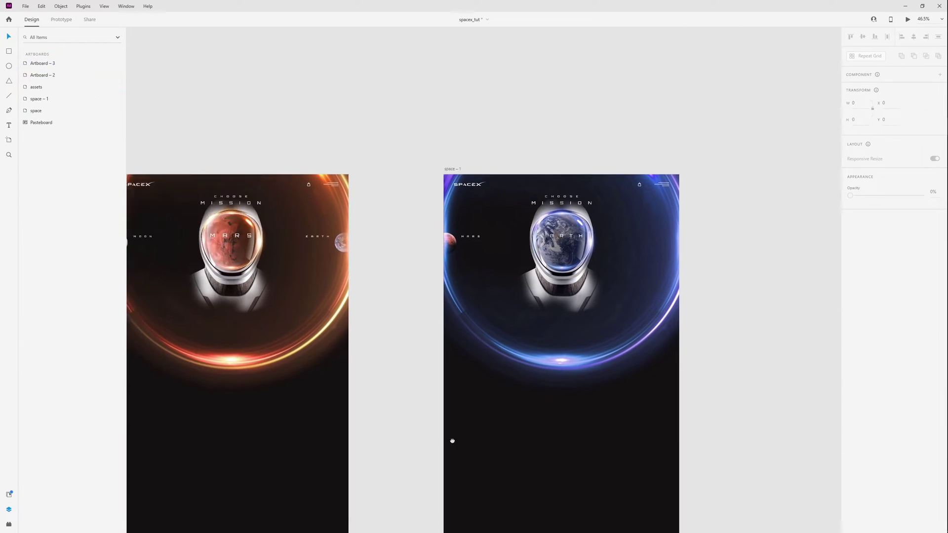
click(336, 346)
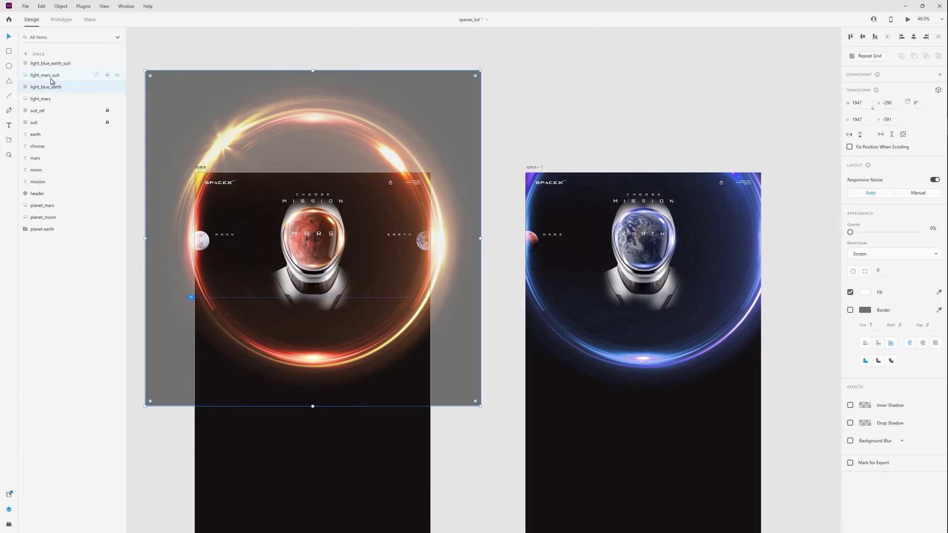
click(56, 100)
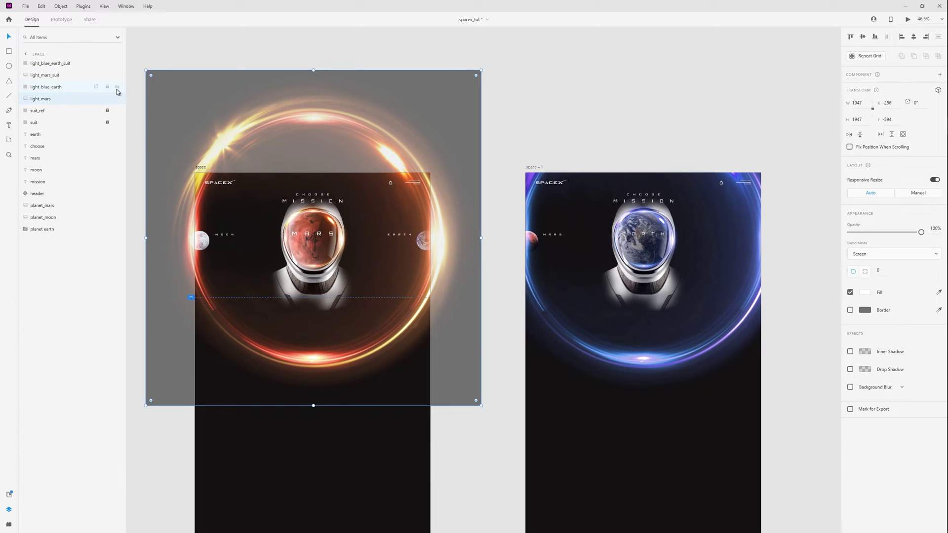
click(118, 88)
click(72, 86)
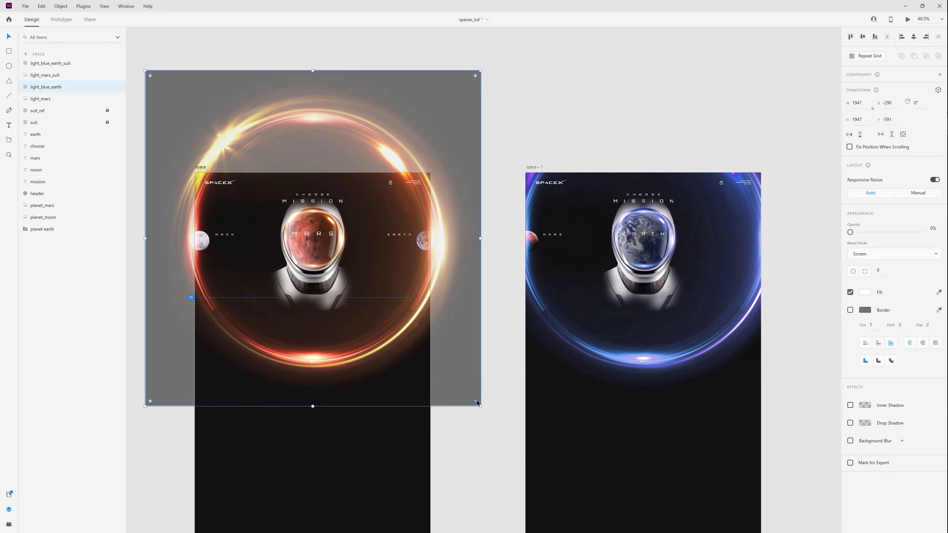
mouse_move(481, 407)
mouse_down()
mouse_move(498, 425)
mouse_move(493, 418)
mouse_up()
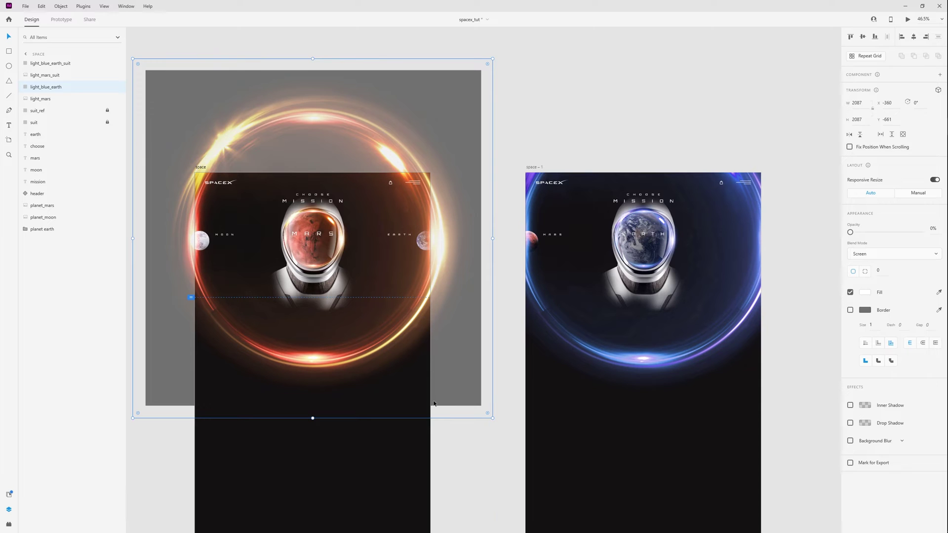
Preview the transition with the light rings to Earth and back to Mars, and close the preview
key(ctrl+Return)
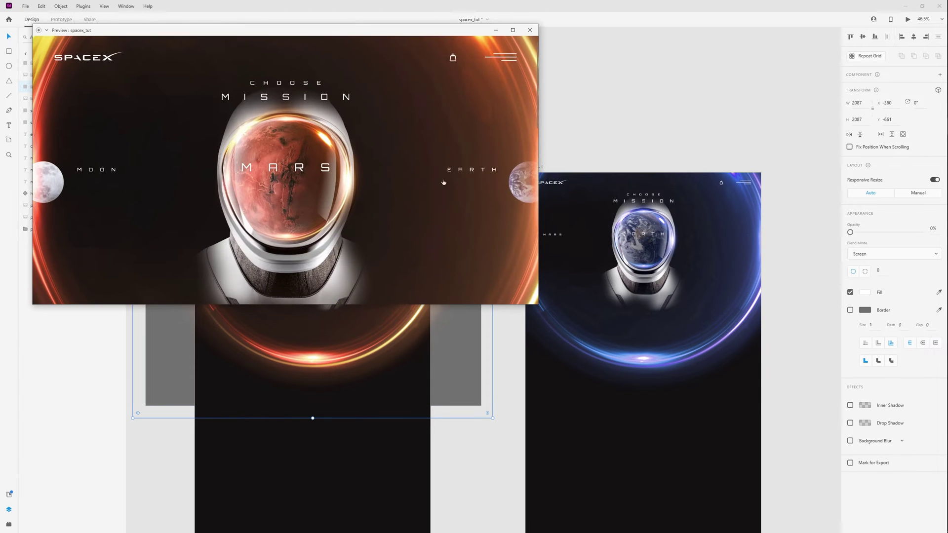
click(482, 197)
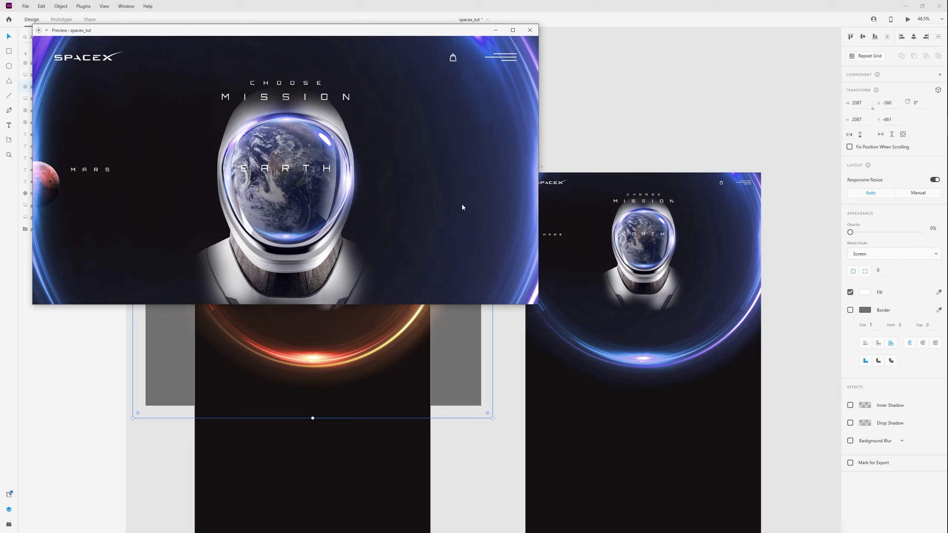
click(462, 207)
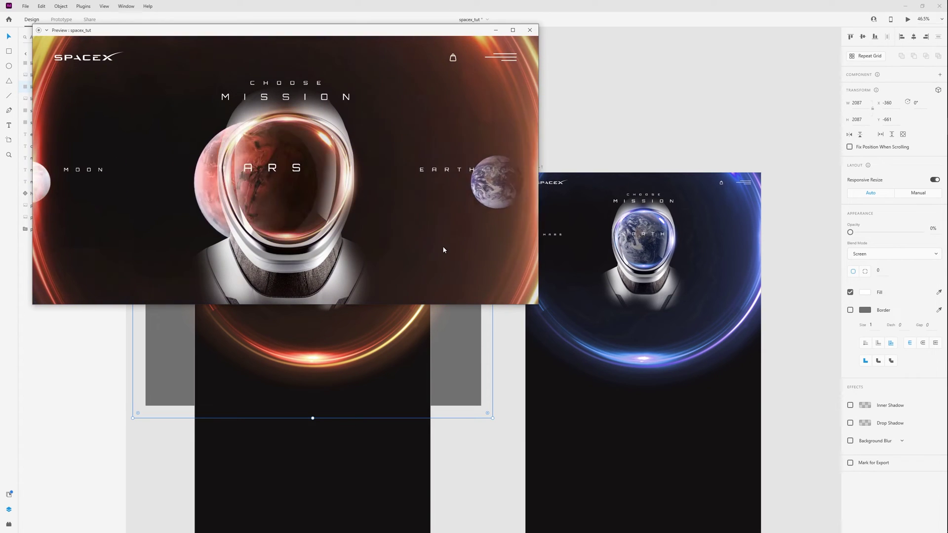
click(530, 30)
On space – 1, enlarge the light_mars ring from its centre to about 2253 × 2253 and leave its opacity at 0%
click(572, 405)
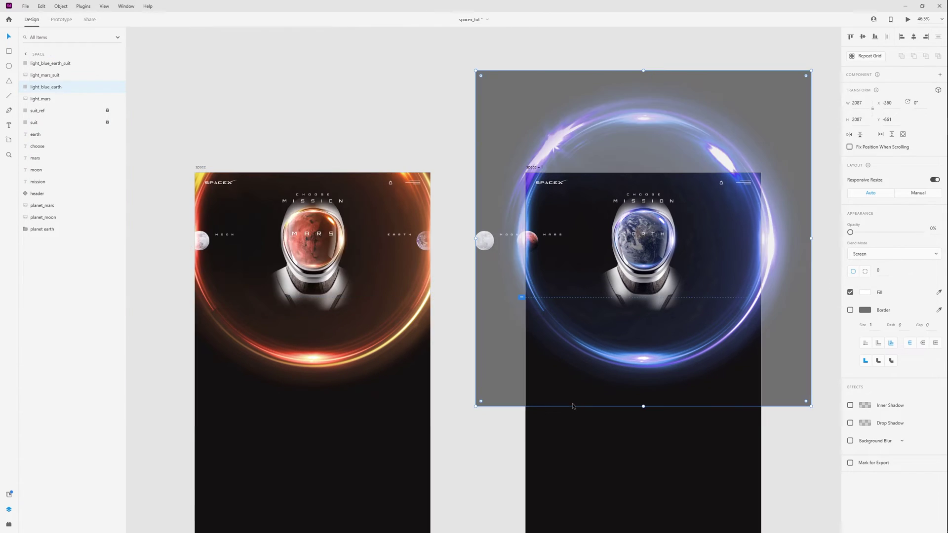
key(0)
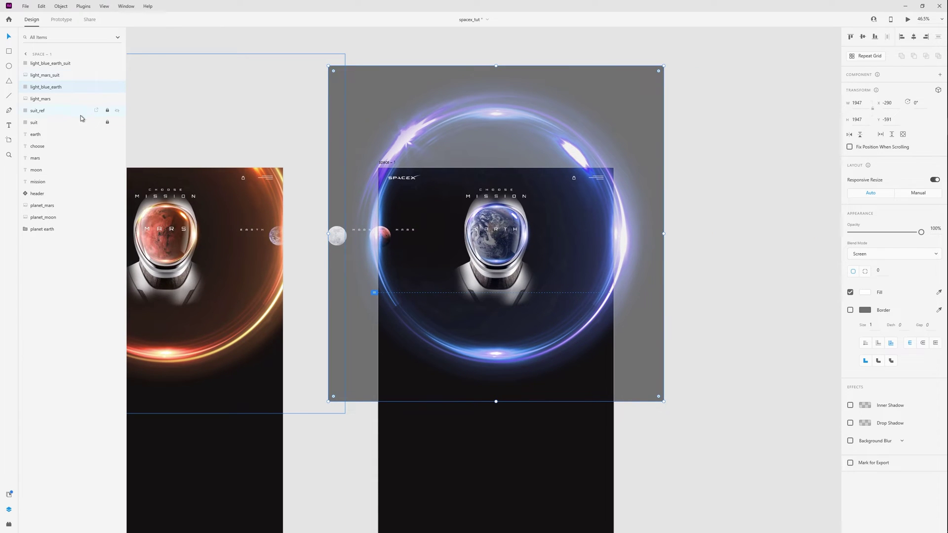
click(69, 99)
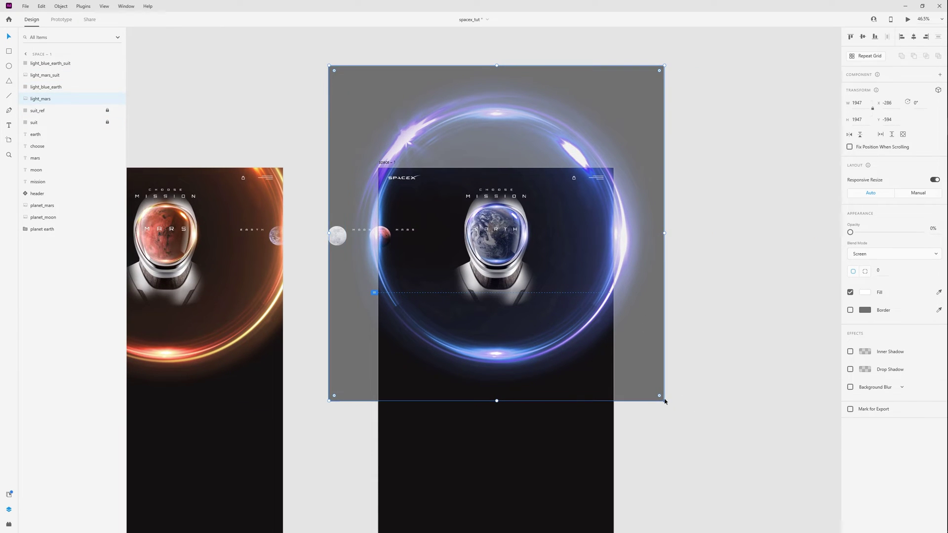
drag(665, 401, 676, 413)
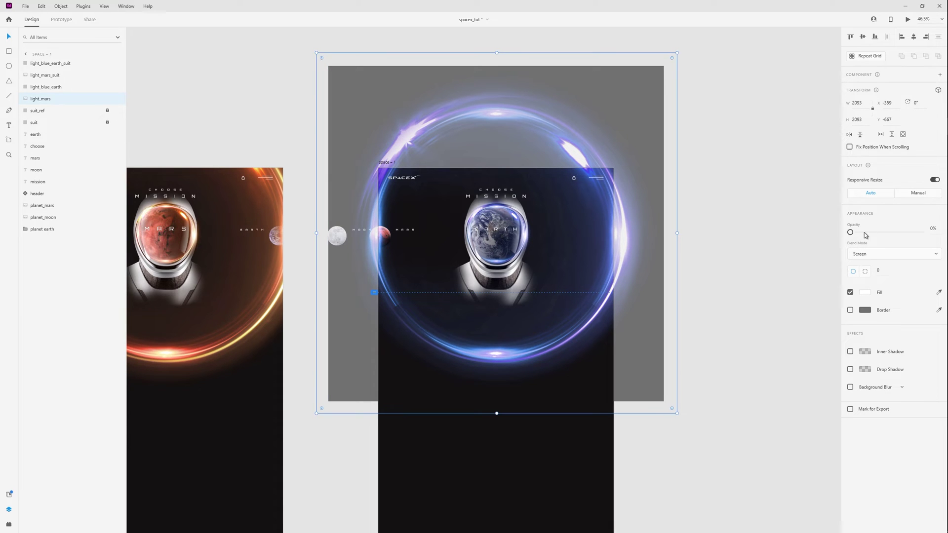
drag(866, 235, 921, 232)
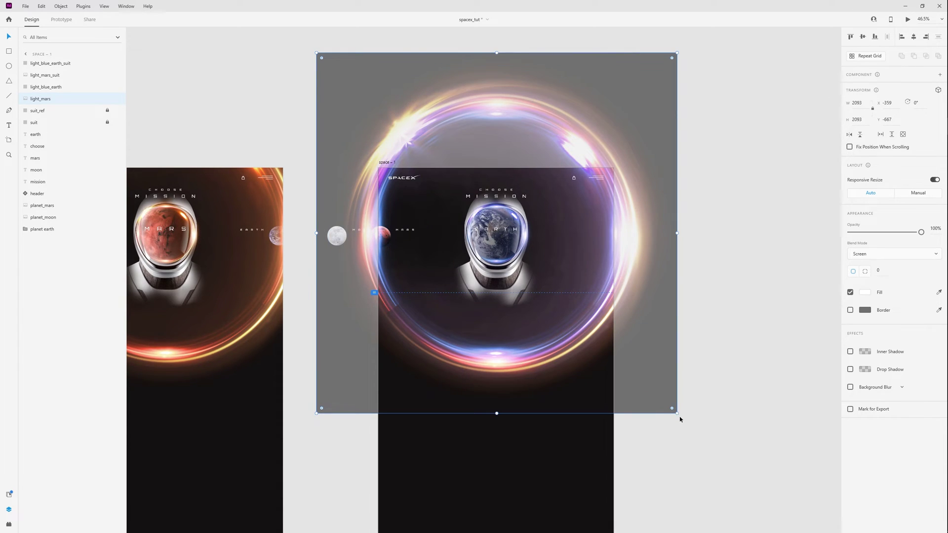
key(ctrl+z)
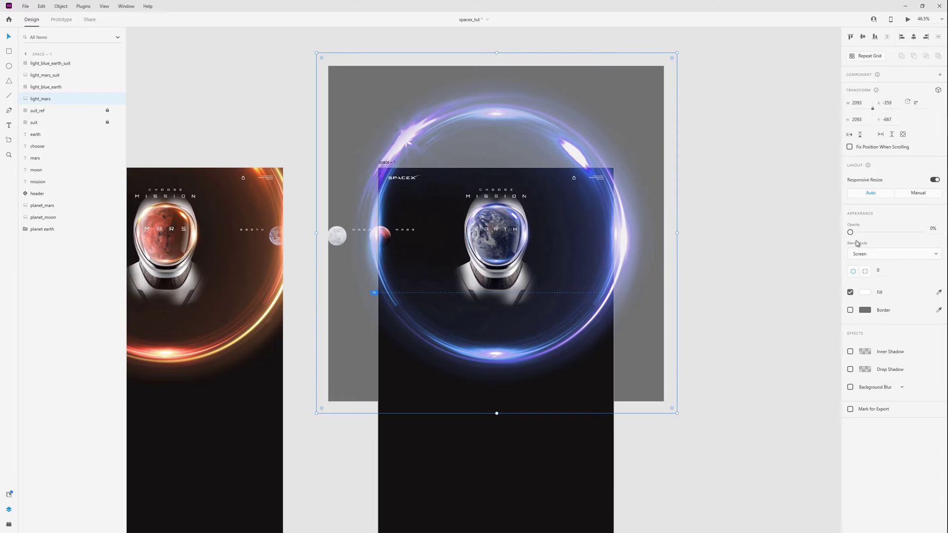
key(ctrl+shift+z)
drag(677, 413, 700, 426)
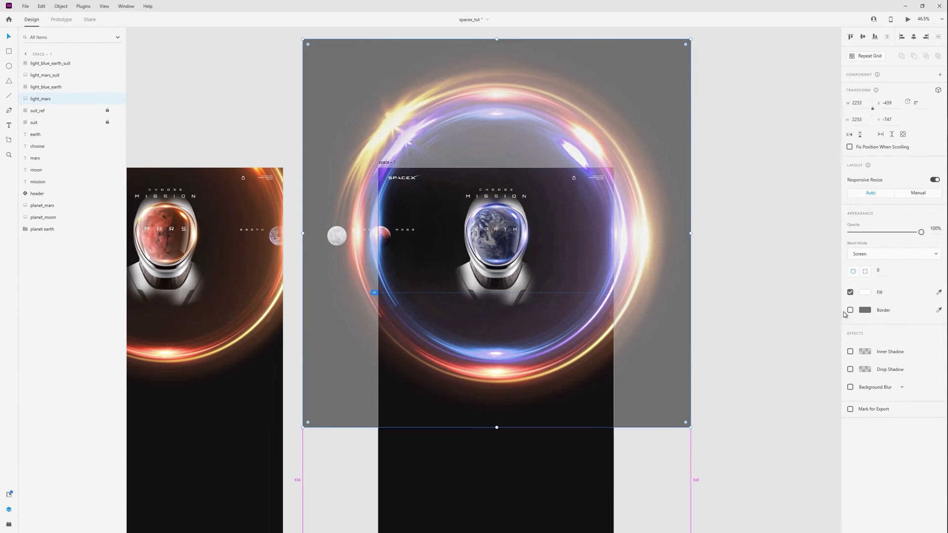
drag(920, 232, 723, 242)
click(724, 242)
Preview the Mars-to-Earth transition from the space artboard with both hidden rings enlarged
drag(360, 366, 524, 367)
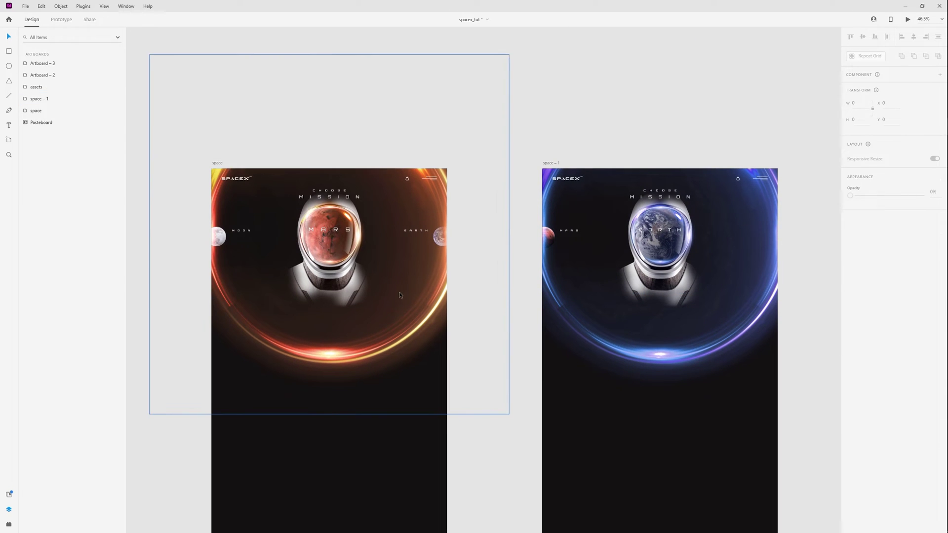
click(400, 294)
key(ctrl+Return)
click(485, 285)
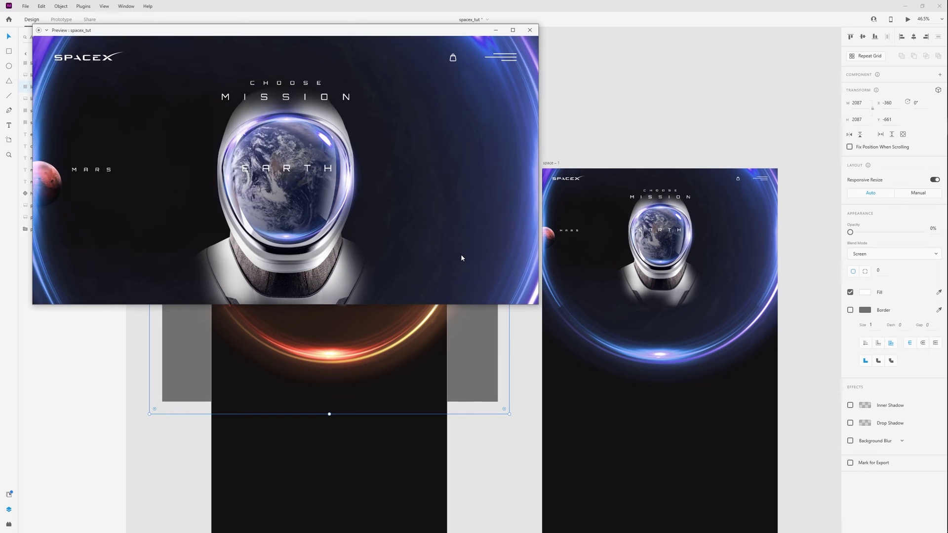
Play the transition back to Mars in the preview and close the preview
click(454, 247)
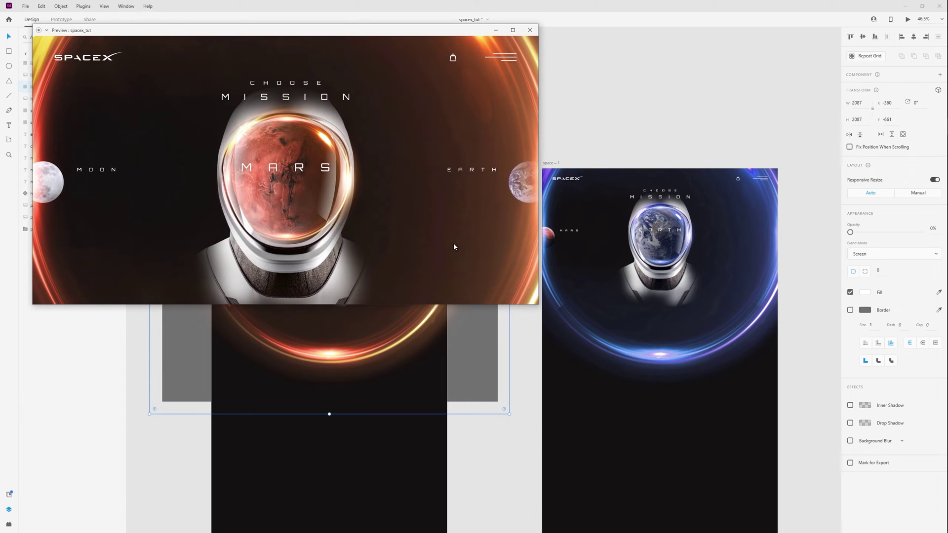
click(530, 31)
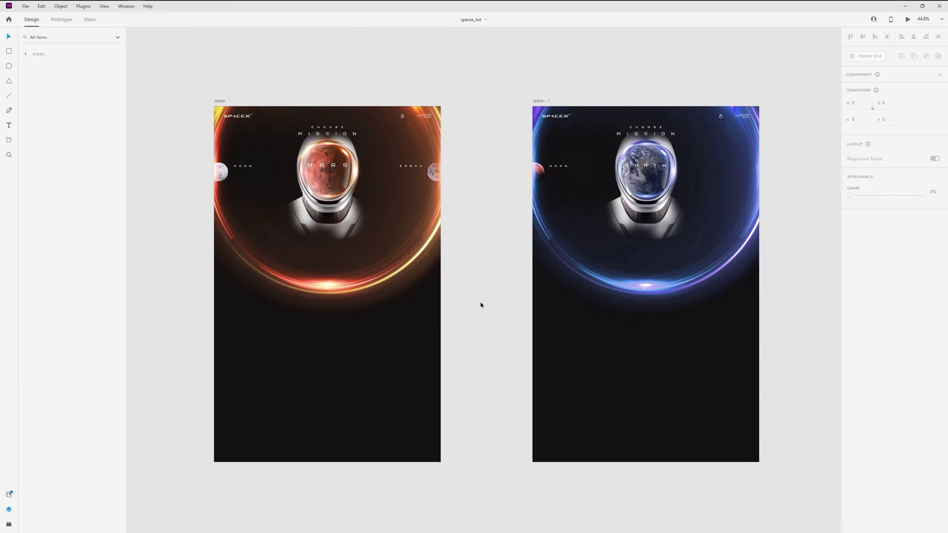
Draw three separate straight Pen paths on the stars artboard, radiating from near its centre toward the upper right, right and lower right
scroll(480, 305, up, 15)
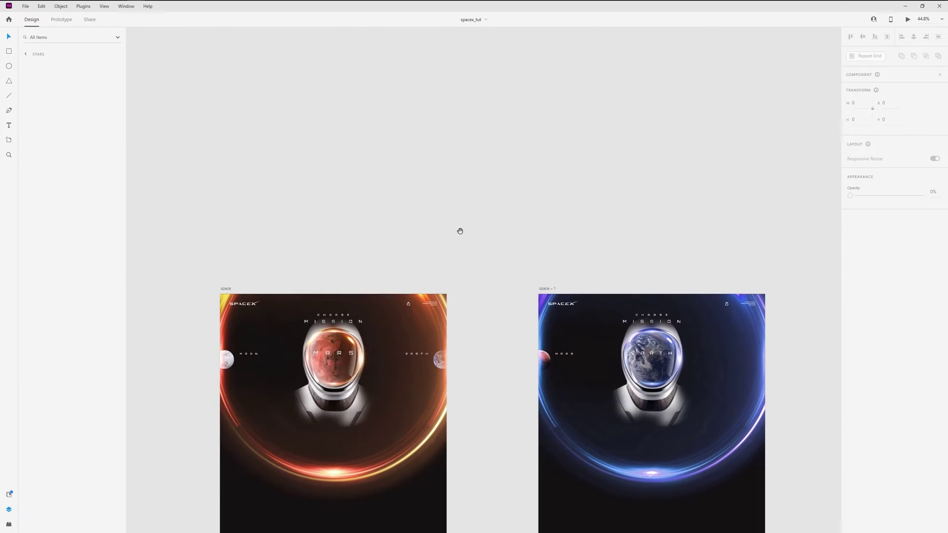
click(334, 241)
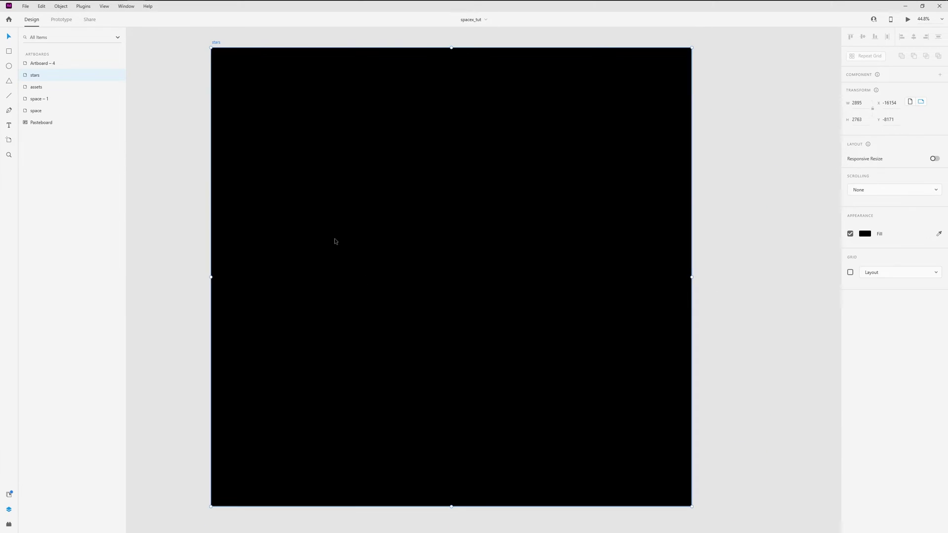
key(p)
click(451, 271)
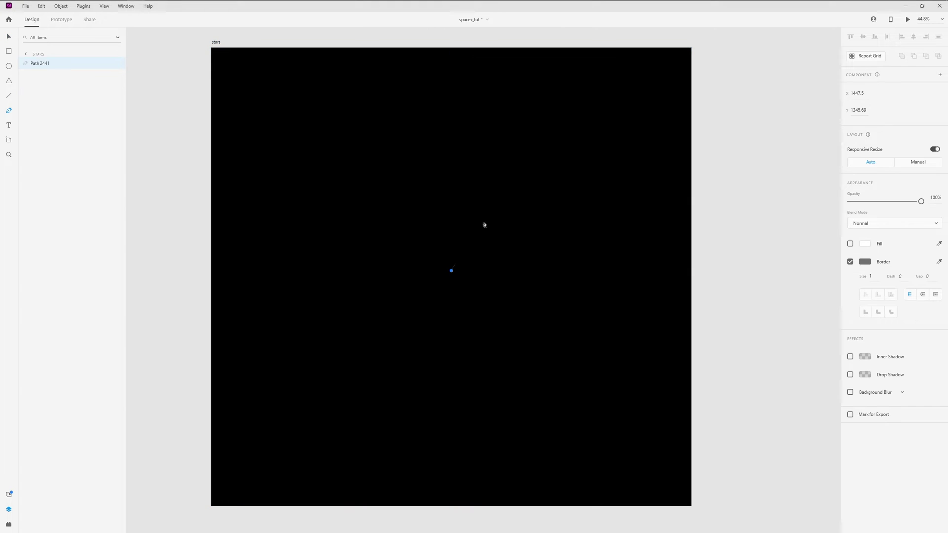
click(593, 118)
key(Escape)
key(Escape)
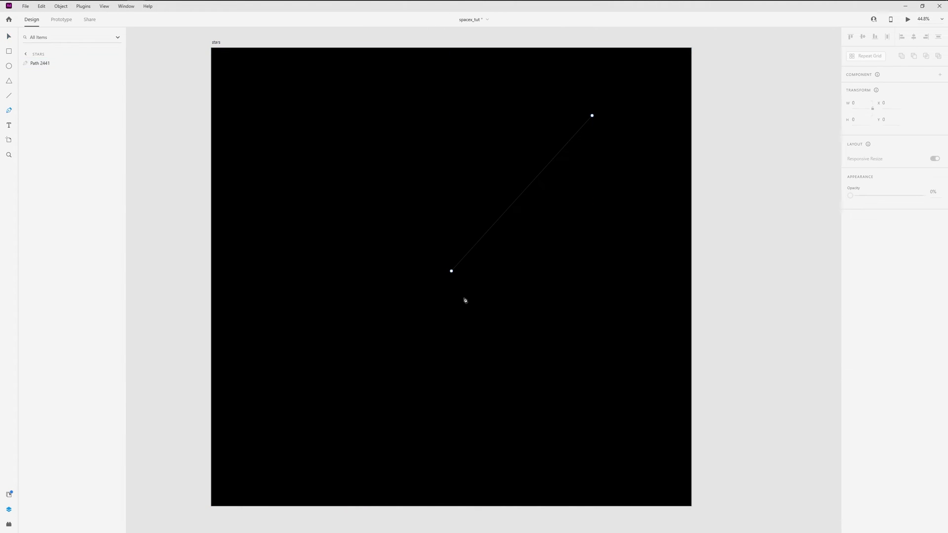
click(449, 277)
click(624, 241)
key(Escape)
key(Escape)
click(450, 286)
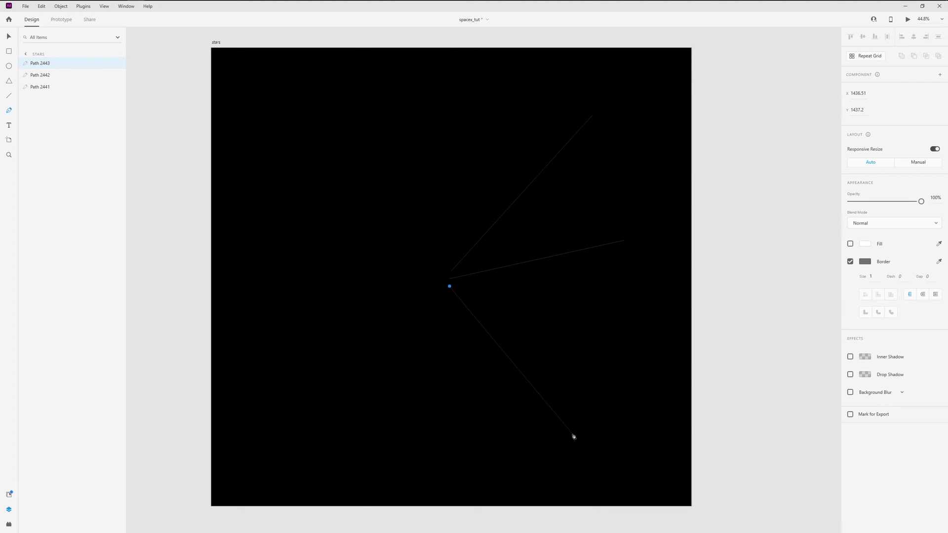
key(Escape)
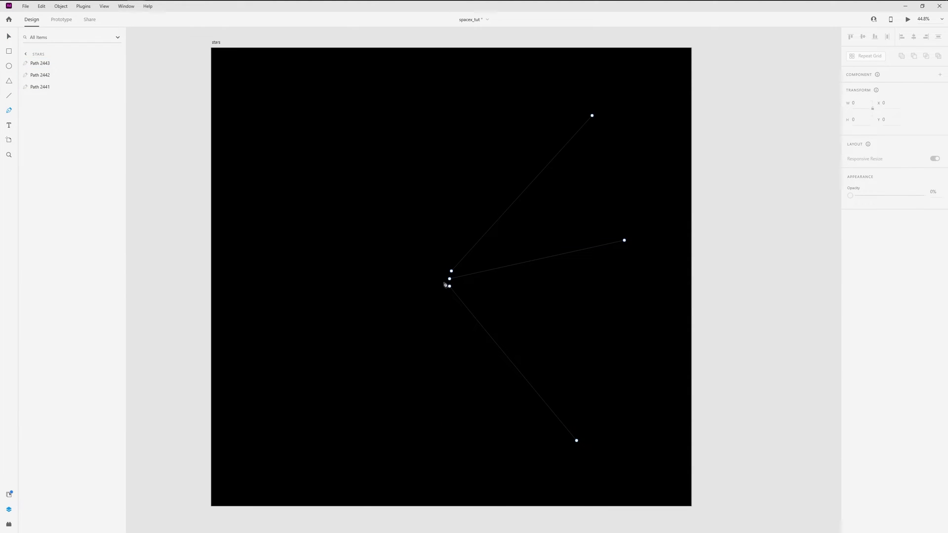
Draw two more straight paths from near the centre, one toward the lower left and one toward the top of the artboard
click(444, 282)
click(372, 449)
key(Escape)
key(Escape)
click(446, 273)
click(415, 89)
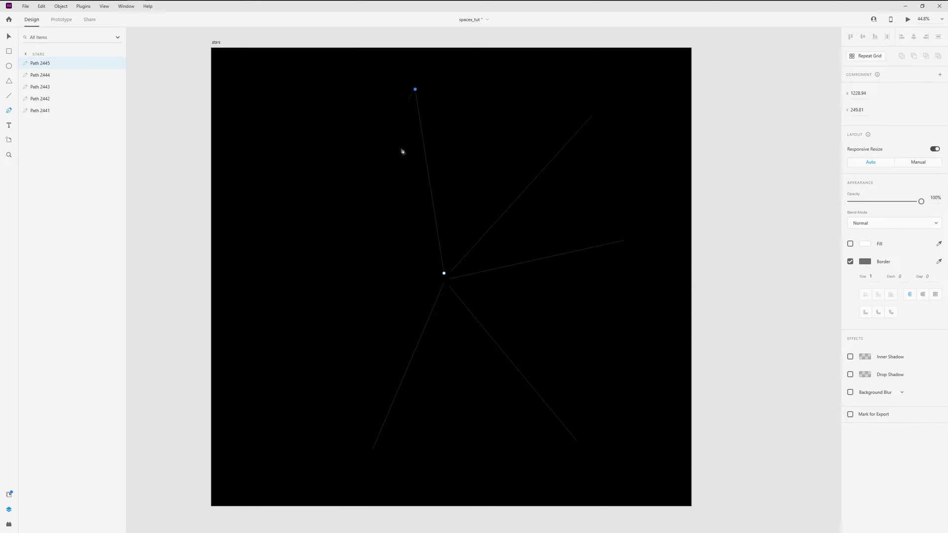
key(Escape)
key(Escape)
key(v)
drag(441, 277, 420, 275)
click(293, 214)
key(Escape)
key(Delete)
Draw a sixth straight path from the centre toward the upper left, spanning about 942 × 489
key(p)
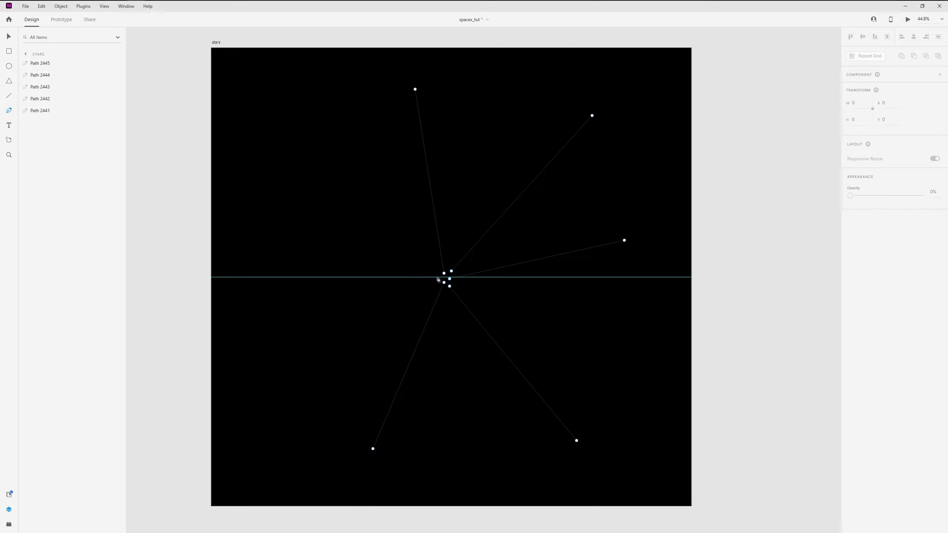
click(438, 277)
click(281, 197)
key(Escape)
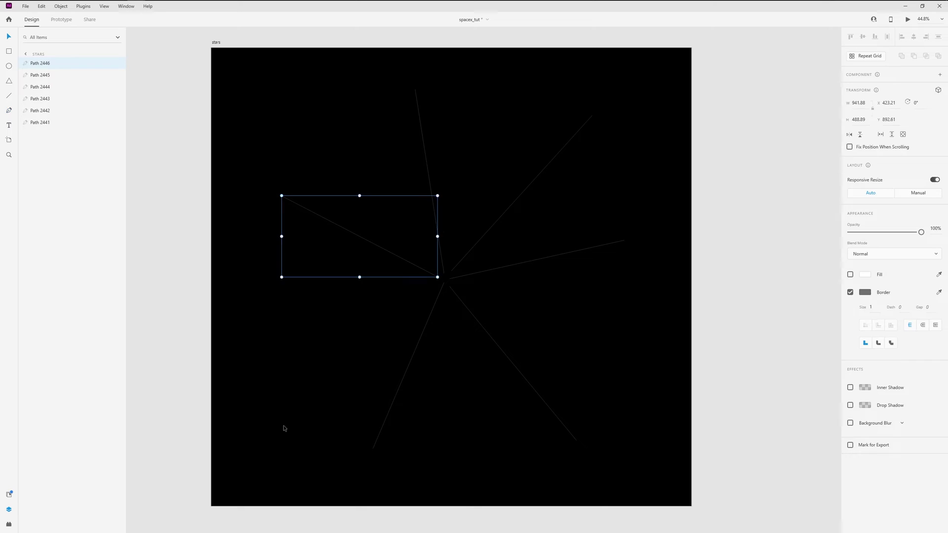
key(Escape)
Set the border size of all six radiating paths to 5
drag(323, 357, 527, 235)
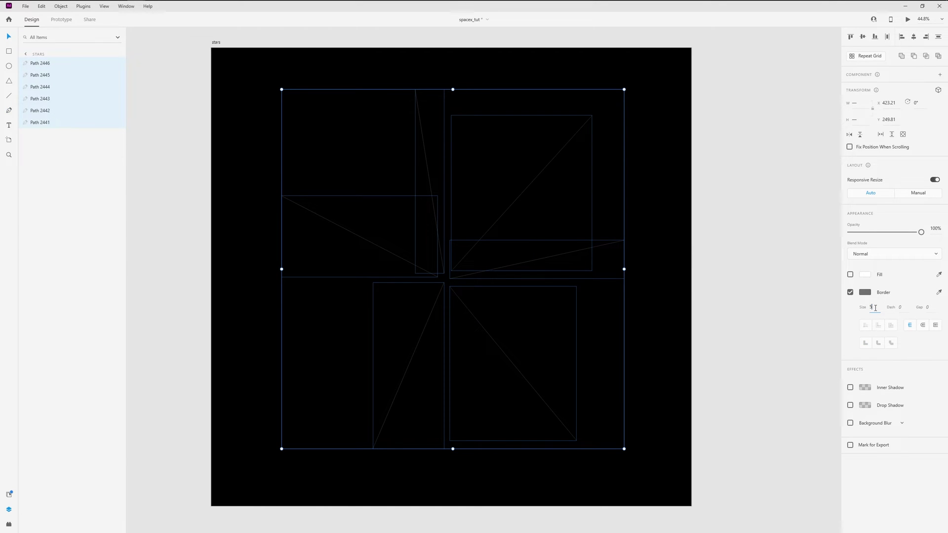
key(Return)
click(651, 323)
Add a duplicate set of the six lines, rotated 40° around the centre, at 69% opacity
drag(291, 363, 576, 217)
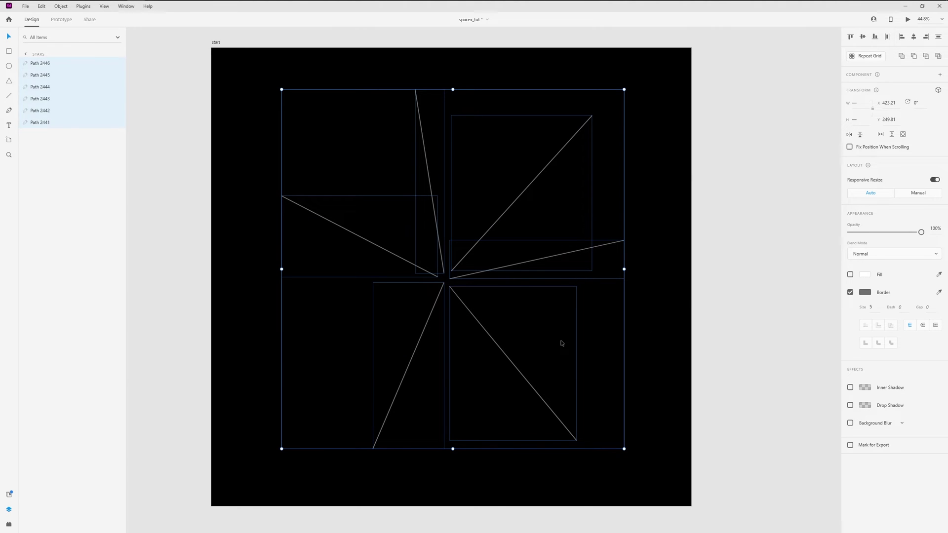
key(ctrl+d)
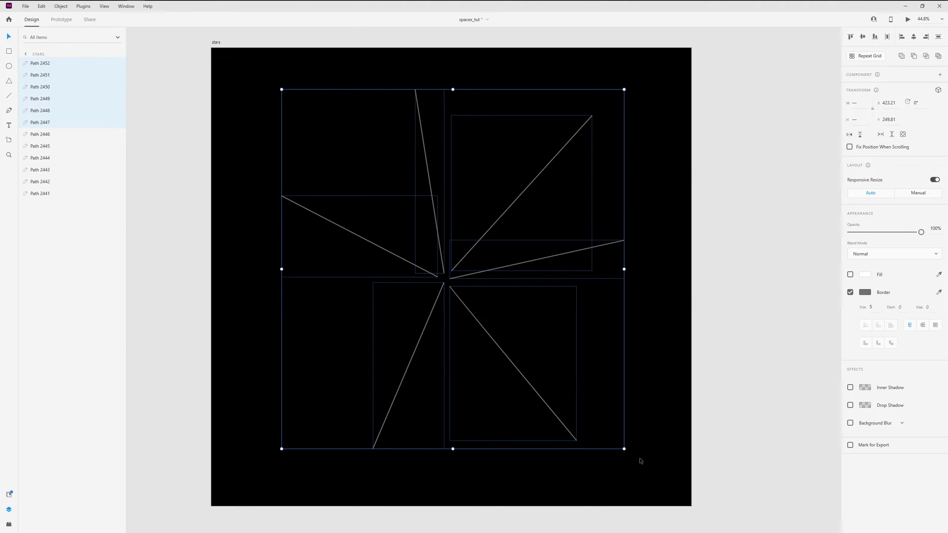
drag(626, 450, 463, 434)
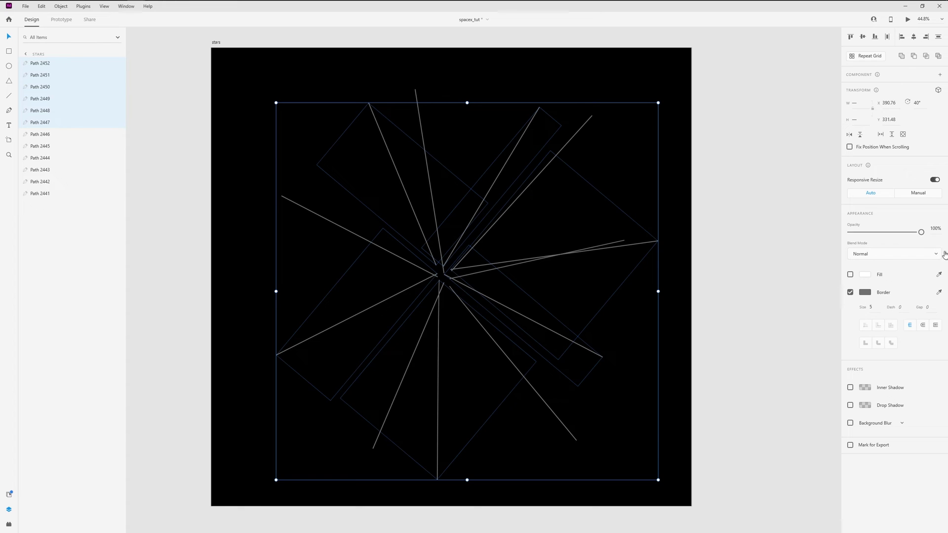
drag(920, 233, 900, 236)
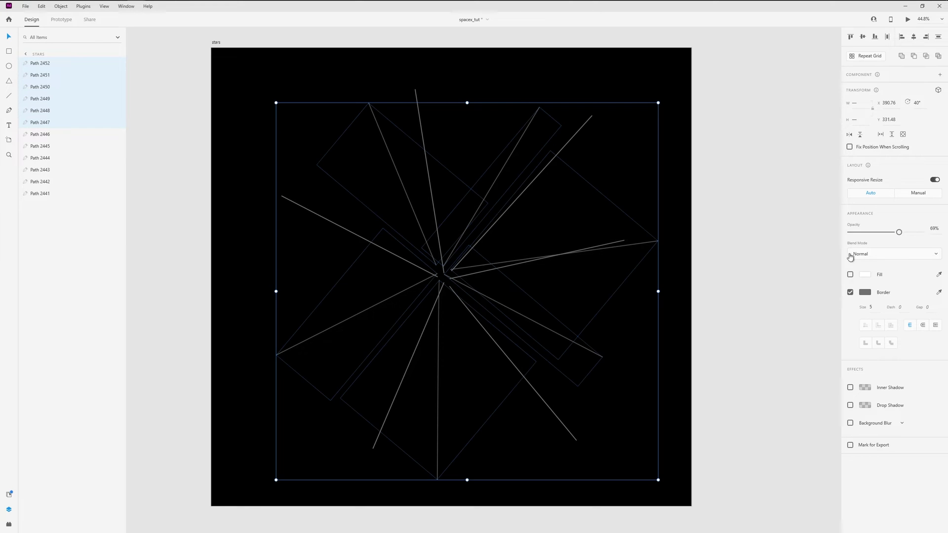
Add a third set of the lines by duplicating the rotated copies, rotating them to -354° and recentring them, at 35% opacity
key(ctrl+d)
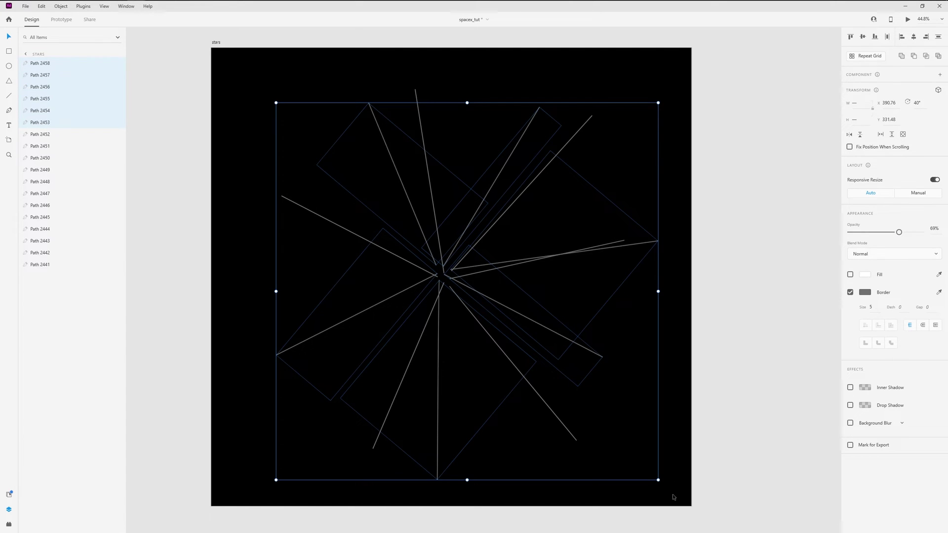
drag(658, 482, 538, 400)
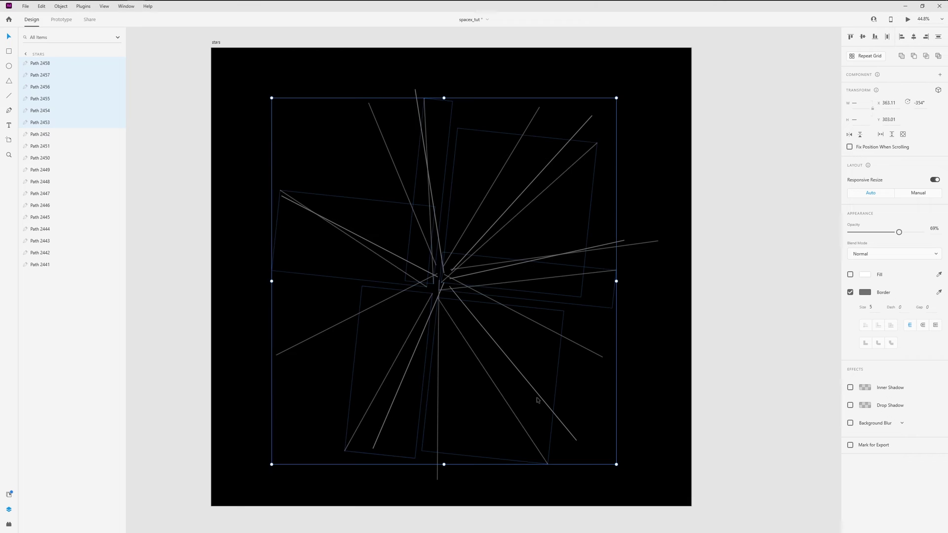
mouse_move(350, 444)
mouse_down()
mouse_move(370, 429)
mouse_move(351, 423)
mouse_move(360, 434)
mouse_up()
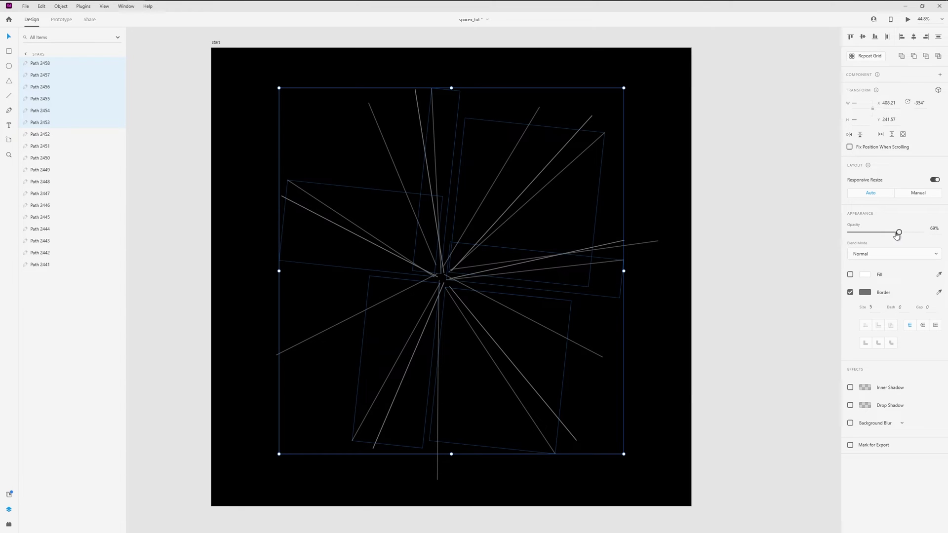
drag(899, 232, 876, 240)
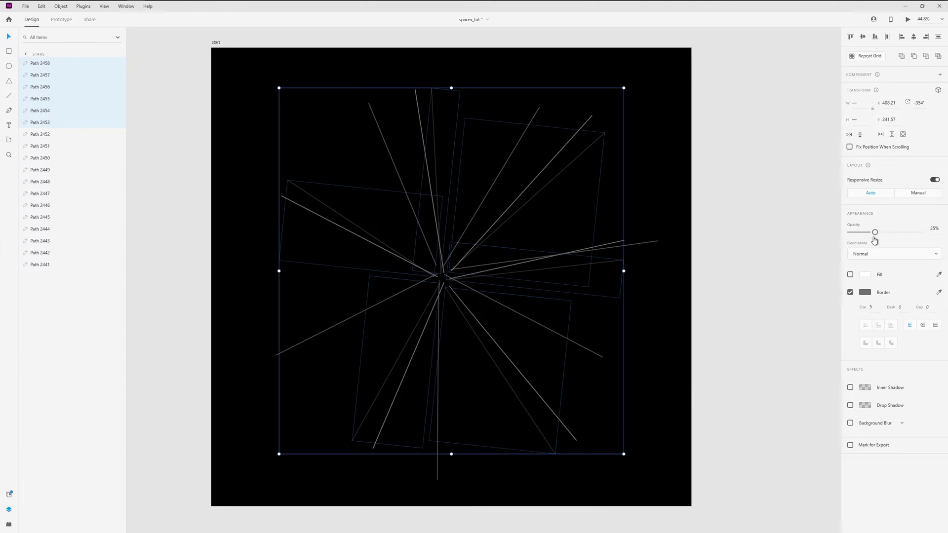
click(318, 467)
Group all the radiating lines on the stars artboard and name the group path
drag(267, 459, 638, 114)
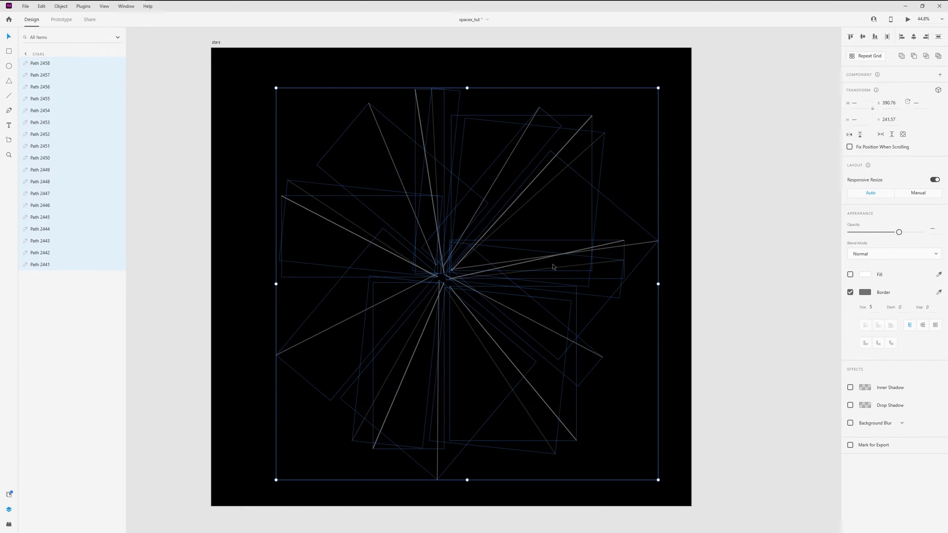
key(ctrl+g)
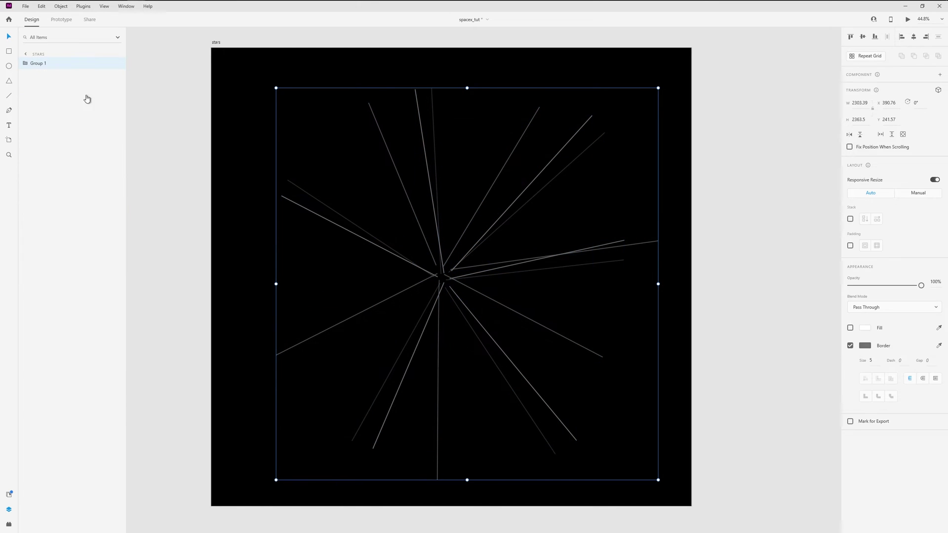
double_click(37, 66)
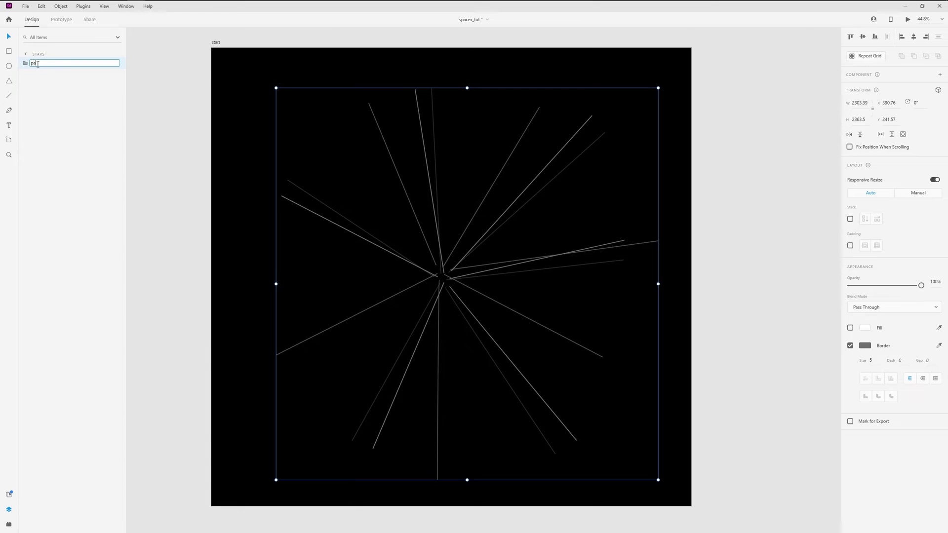
key(Return)
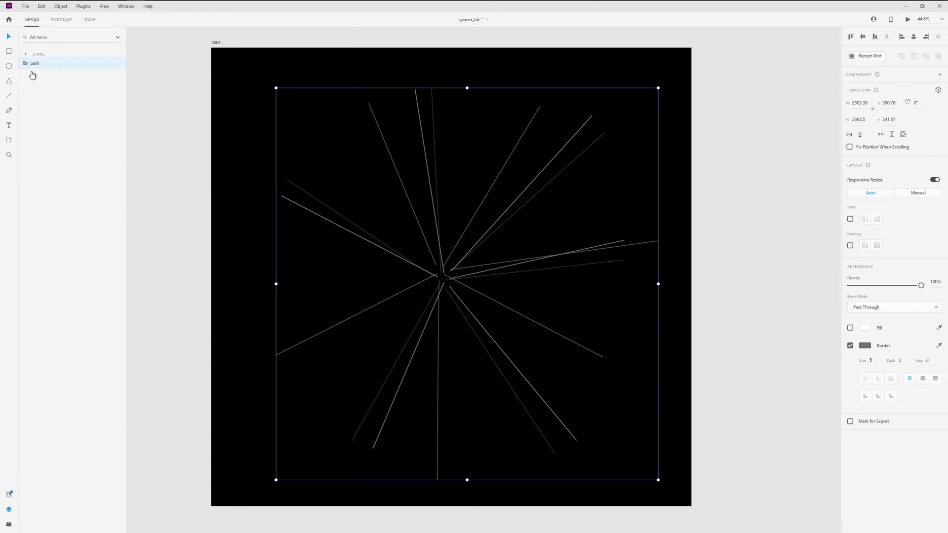
Give every line inside the path group a dashed border with dash 1 and gap 1
click(23, 64)
click(48, 76)
shift+click(52, 277)
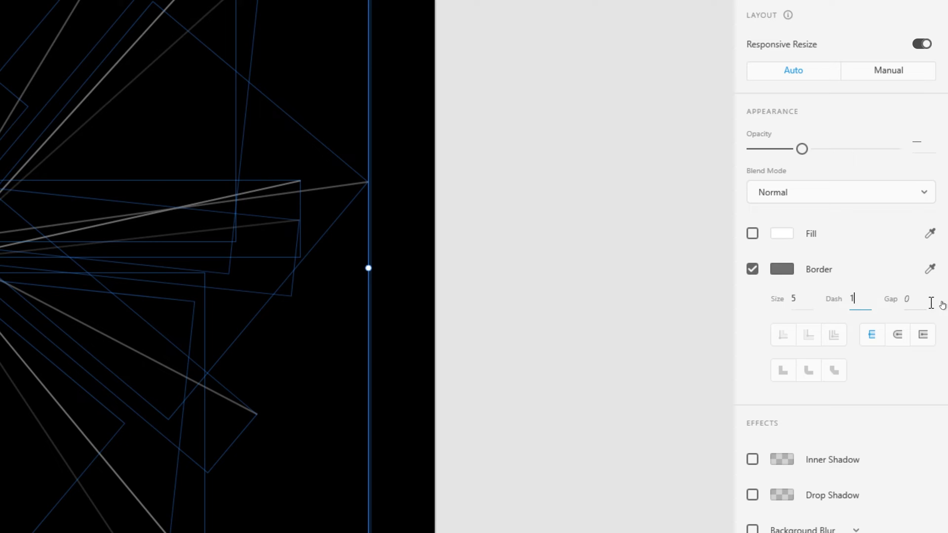
click(916, 299)
text(1)
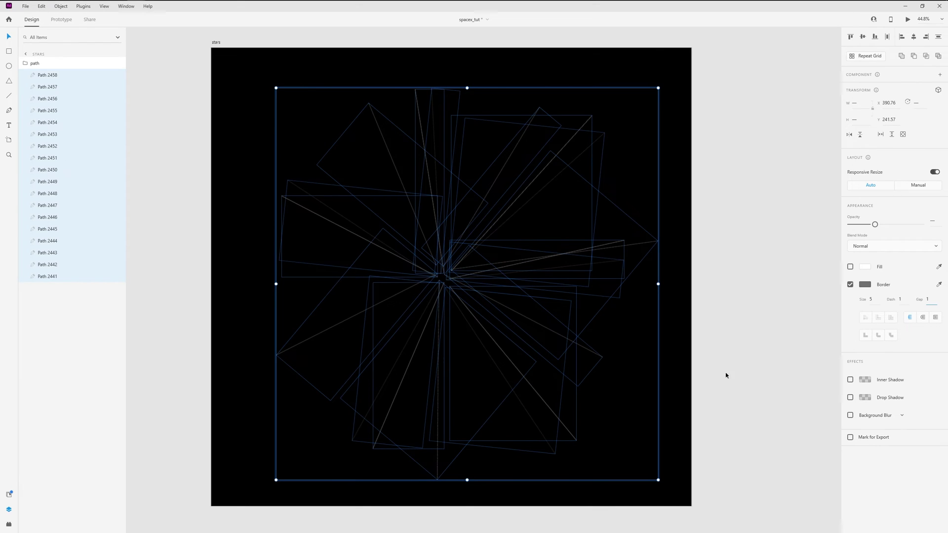
click(832, 338)
Duplicate the stars artboard and place the copy directly to the right of the original
scroll(455, 222, up, 6)
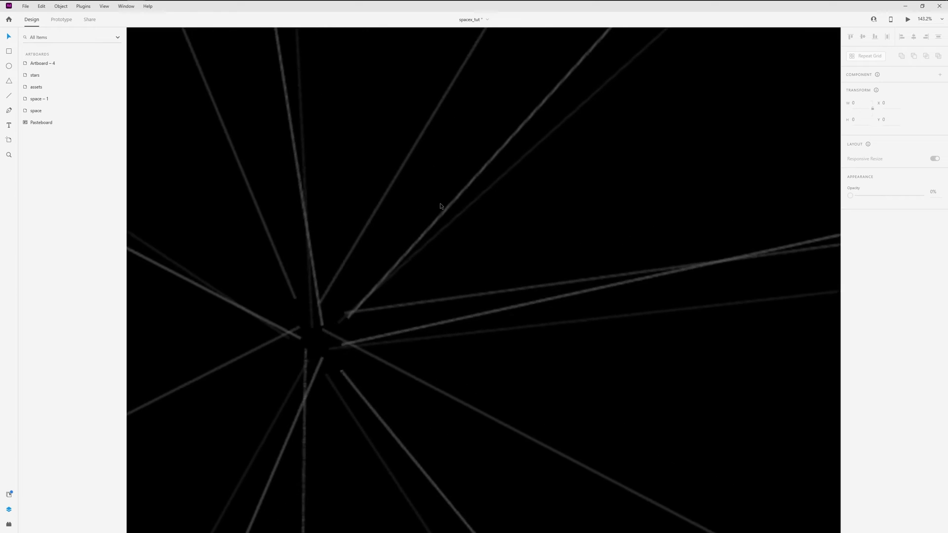
scroll(441, 208, up, 5)
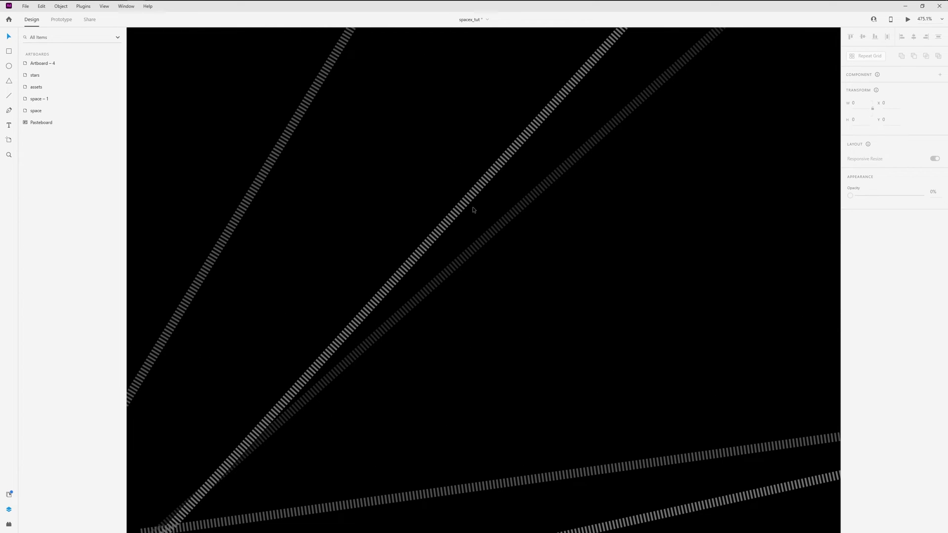
scroll(473, 209, down, 14)
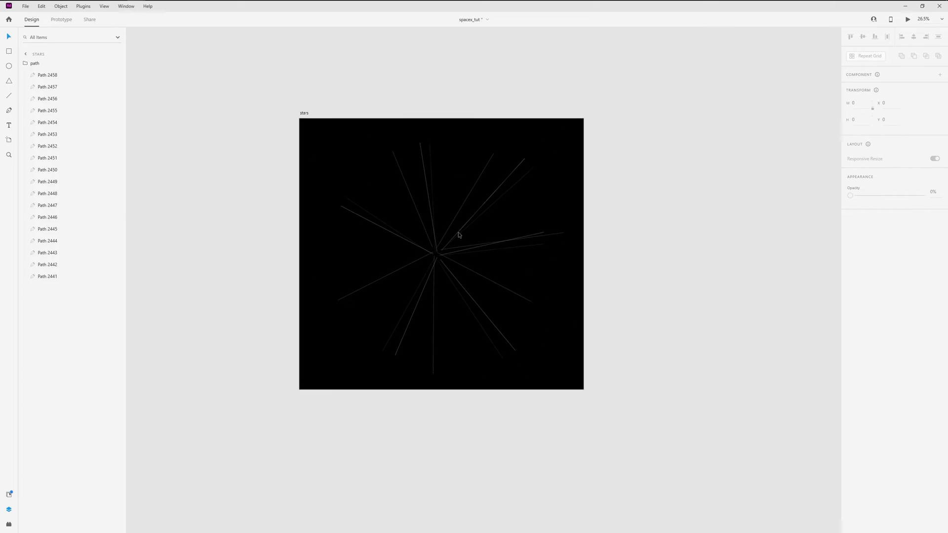
scroll(459, 235, up, 2)
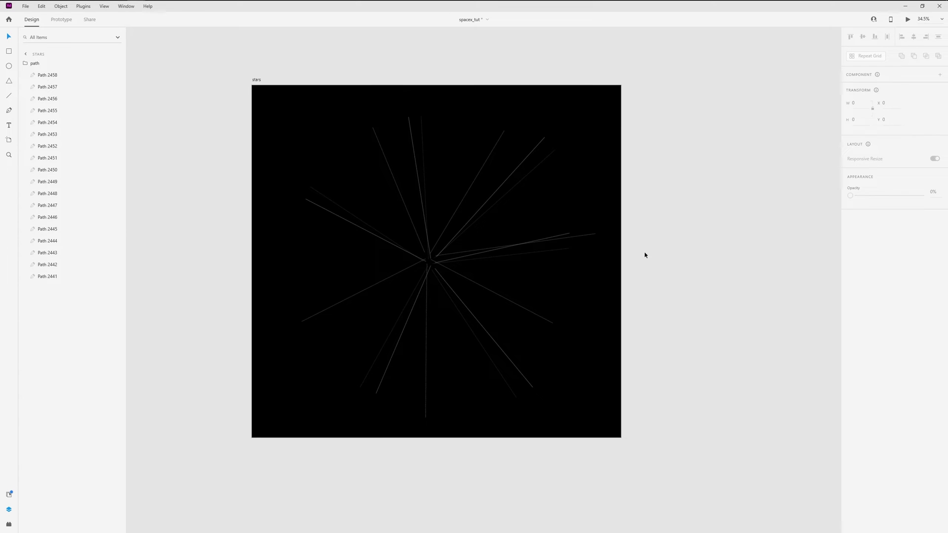
drag(256, 80, 657, 80)
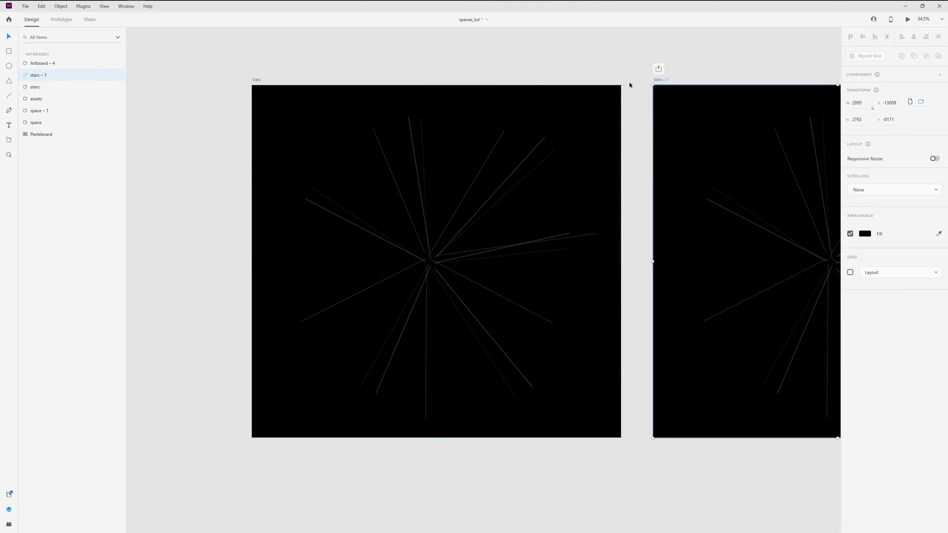
Link the stars artboard to stars – 1 with a Tap trigger, Auto-Animate, Ease In-Out easing and 4 s duration
click(78, 20)
scroll(467, 209, right, 2)
scroll(347, 156, down, 3)
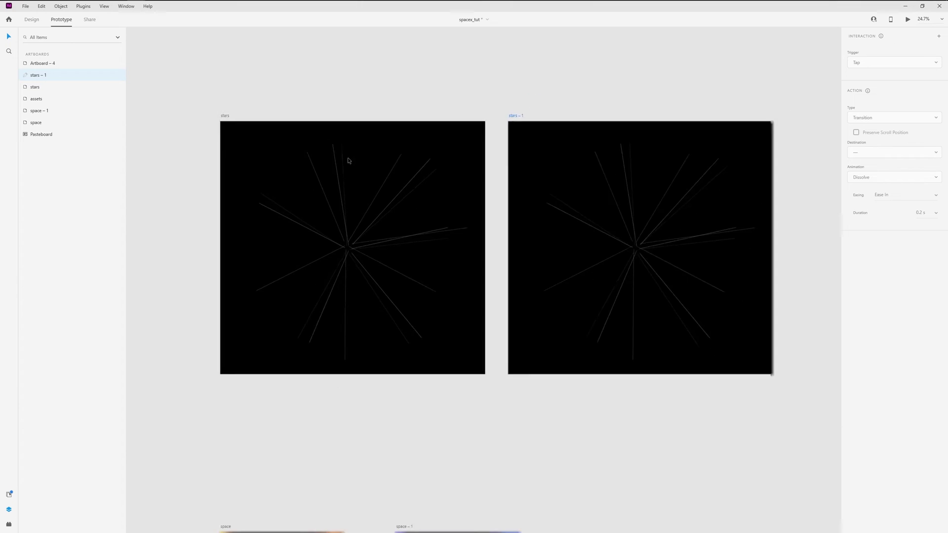
click(265, 134)
scroll(553, 186, up, 1)
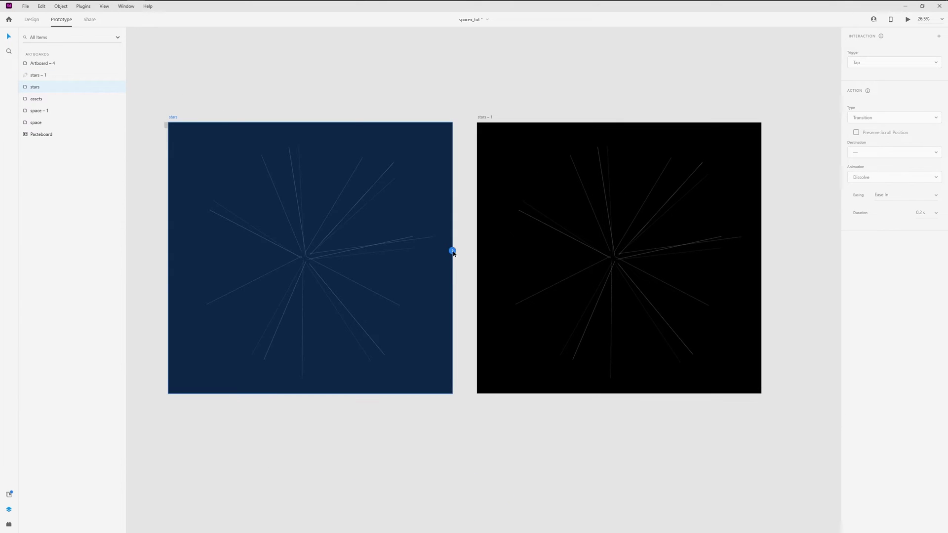
drag(452, 250, 550, 265)
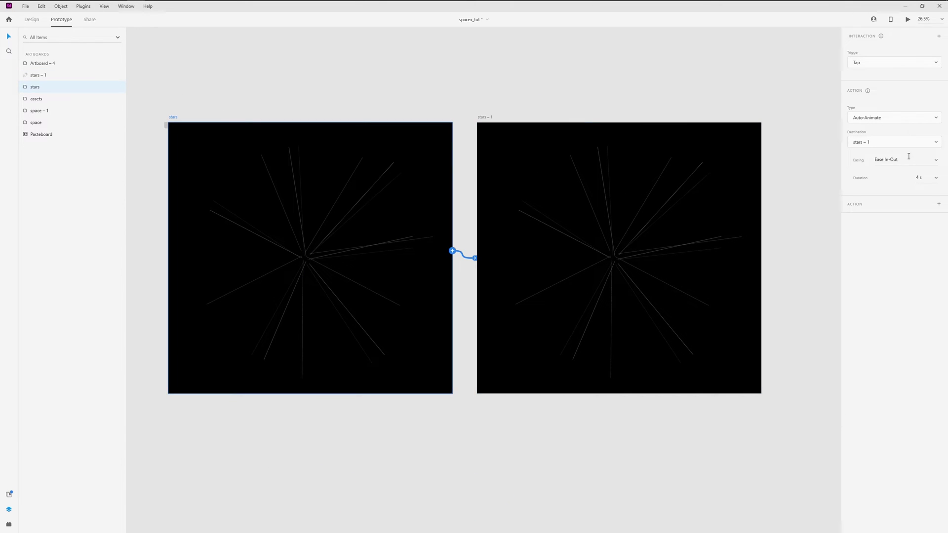
click(909, 156)
click(927, 180)
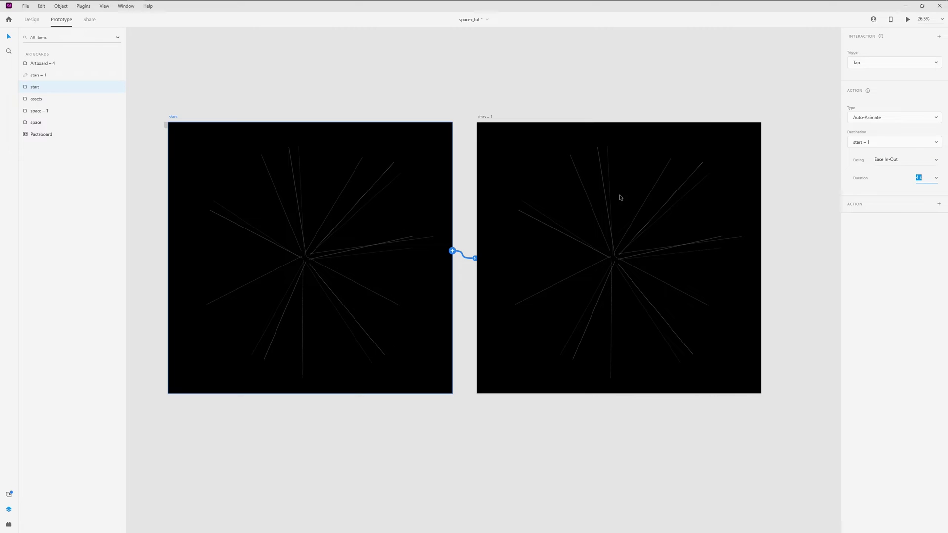
Link the stars – 1 artboard back to the stars artboard and return to design editing
click(482, 118)
drag(761, 250, 237, 201)
click(32, 19)
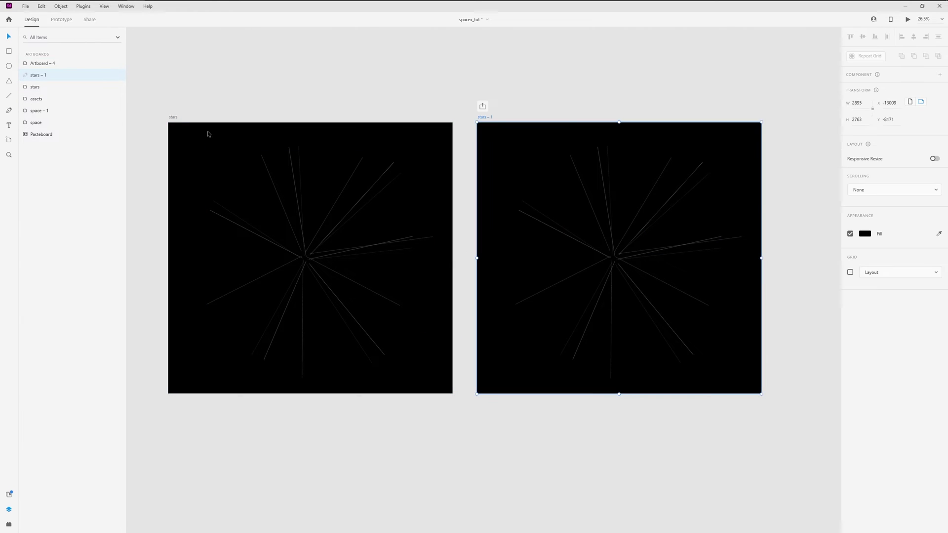
Set the borders of all lines in the stars – 1 path group to dash 100 and gap 180
click(653, 263)
click(536, 374)
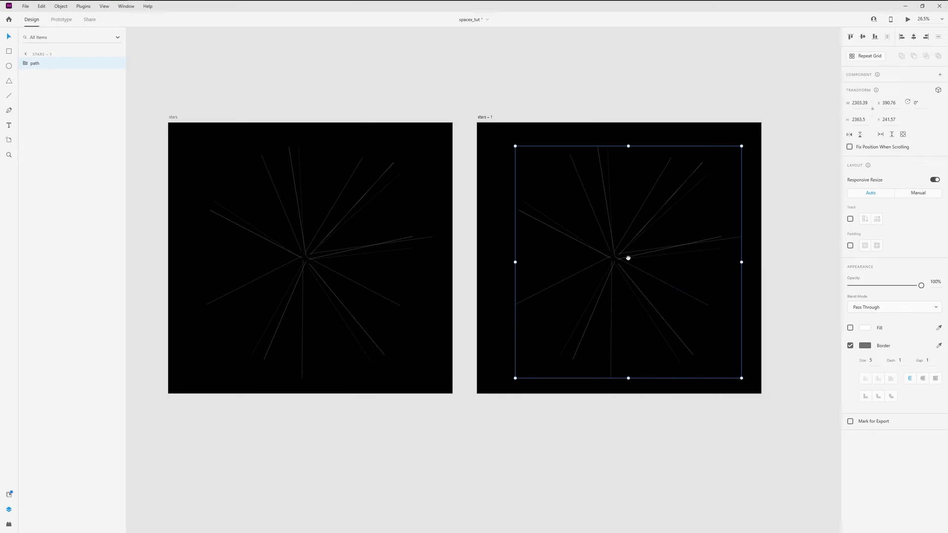
drag(628, 258, 528, 259)
scroll(545, 270, up, 3)
click(25, 64)
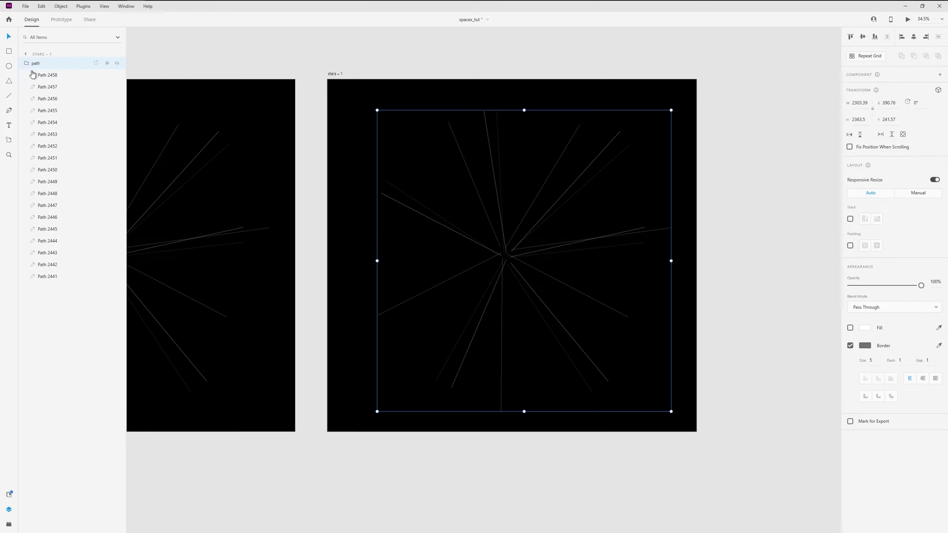
click(32, 75)
shift+click(63, 276)
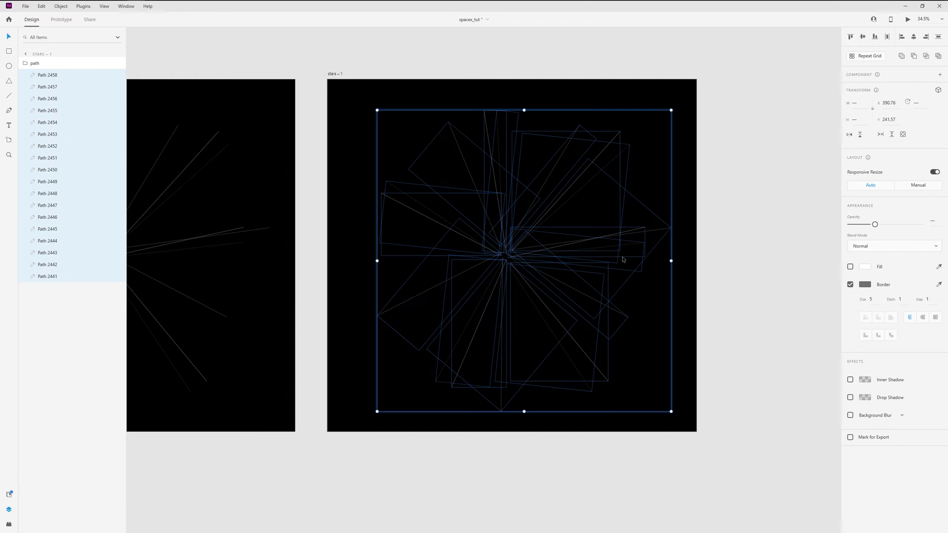
scroll(497, 258, up, 2)
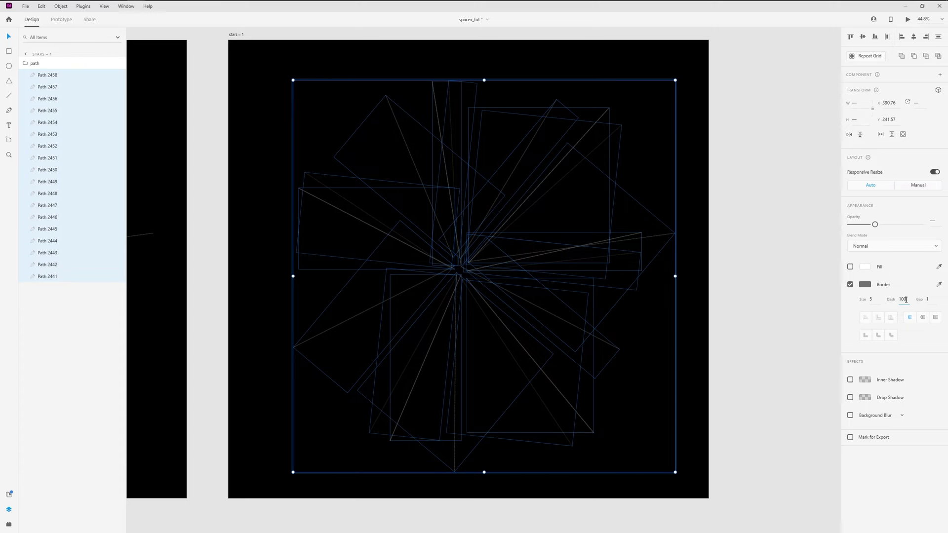
key(Return)
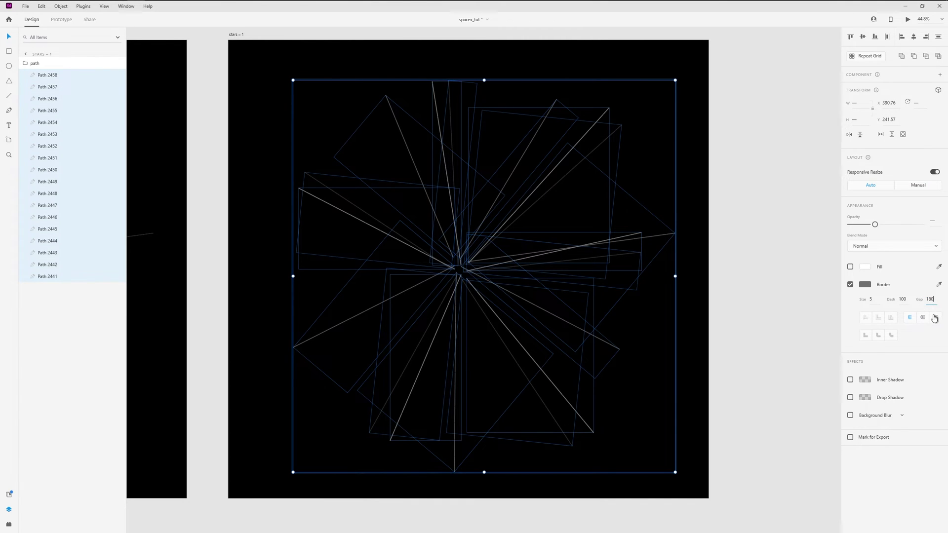
key(Return)
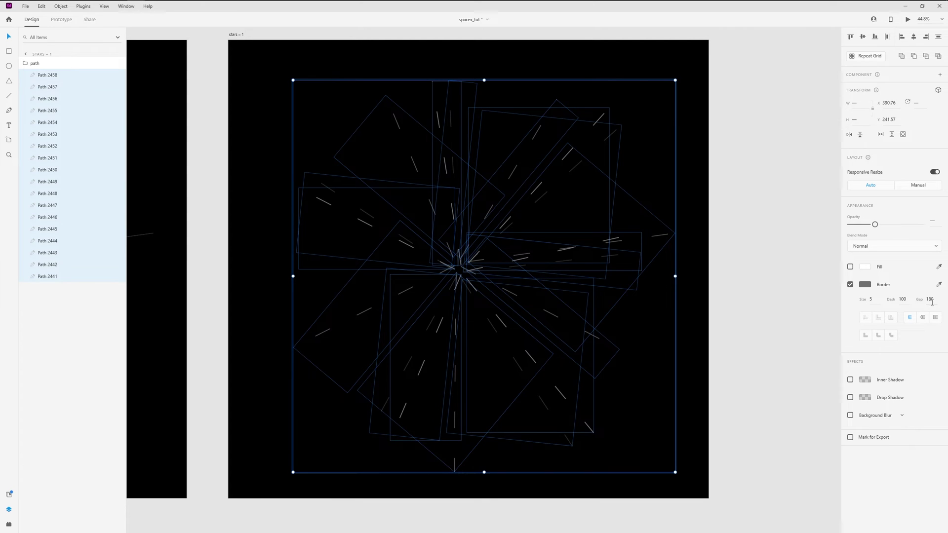
Try other dash and gap values on the selected lines, undoing each trial
drag(937, 300, 930, 370)
key(ctrl+z)
double_click(903, 300)
text(0)
key(Return)
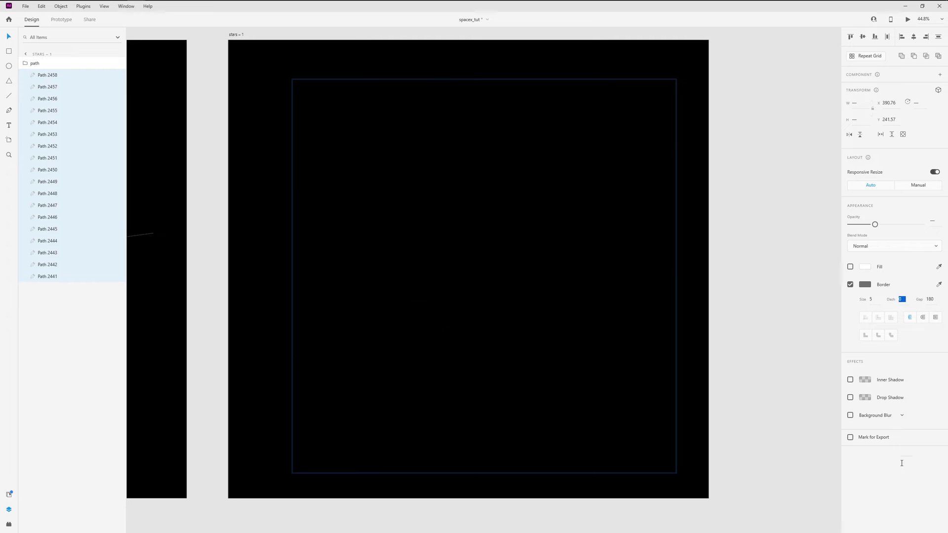
drag(909, 436, 914, 163)
key(ctrl+z)
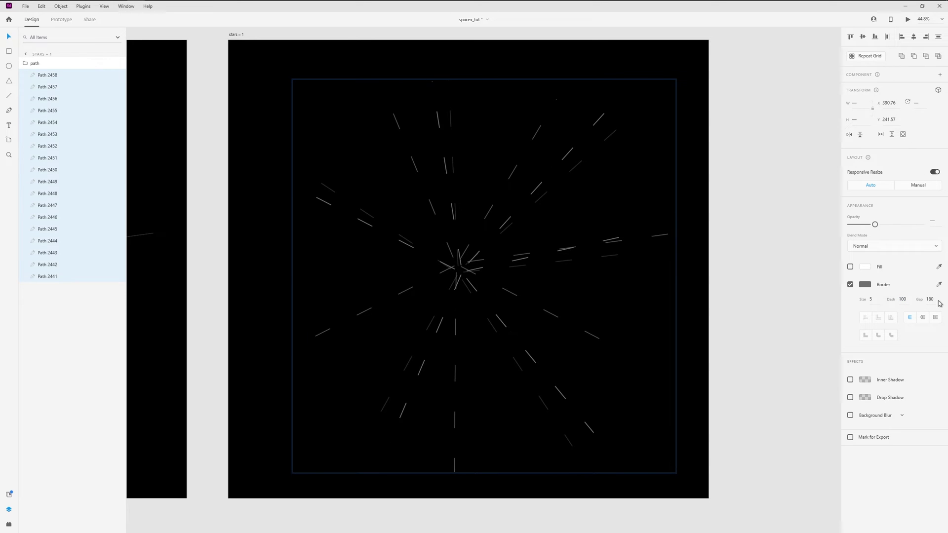
double_click(937, 299)
text(208)
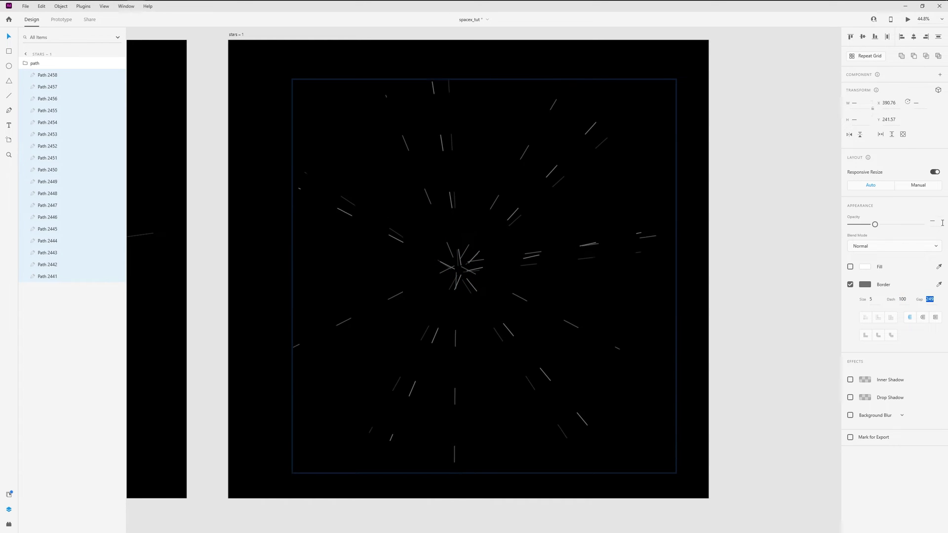
key(ctrl+z)
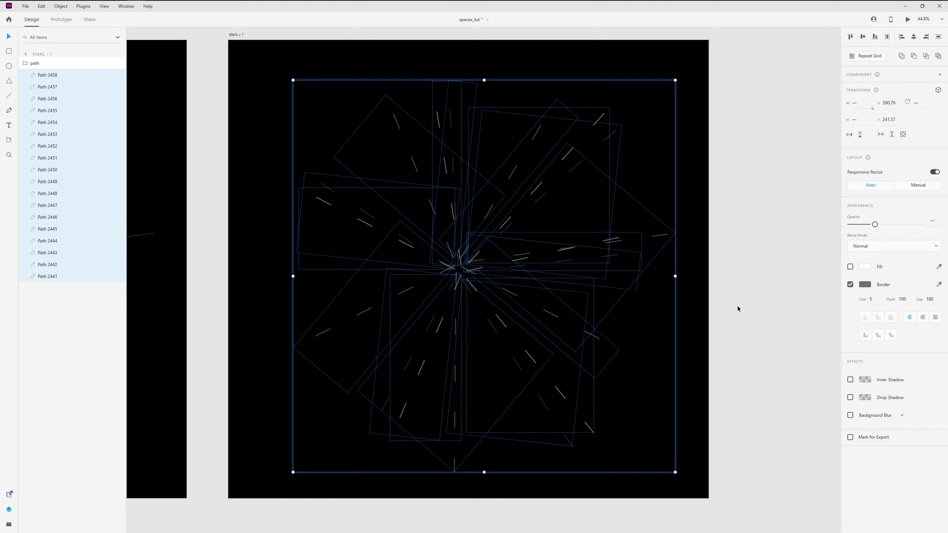
Preview the transition from the stars artboard to stars – 1, then close the preview
click(783, 307)
scroll(602, 280, down, 2)
drag(331, 275, 543, 282)
scroll(372, 270, down, 2)
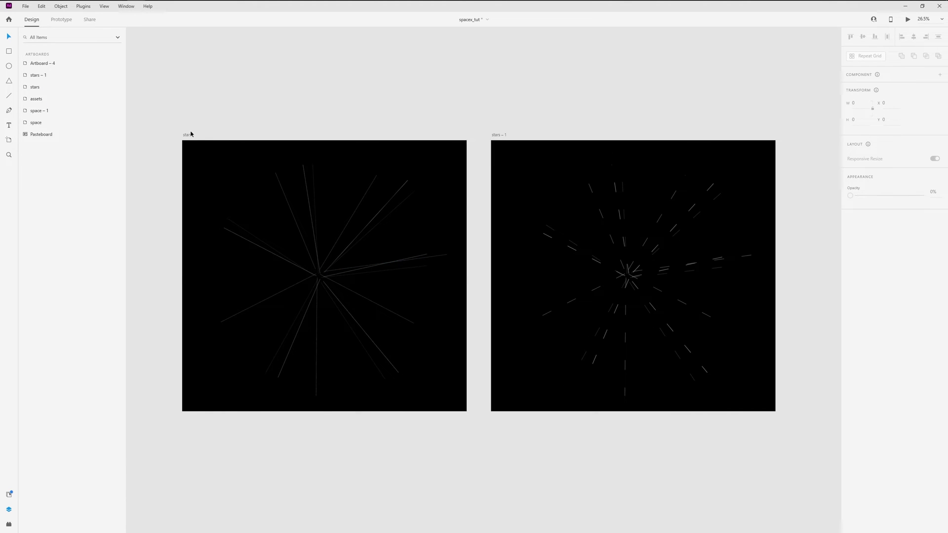
click(191, 135)
key(ctrl+Return)
drag(302, 22, 444, 33)
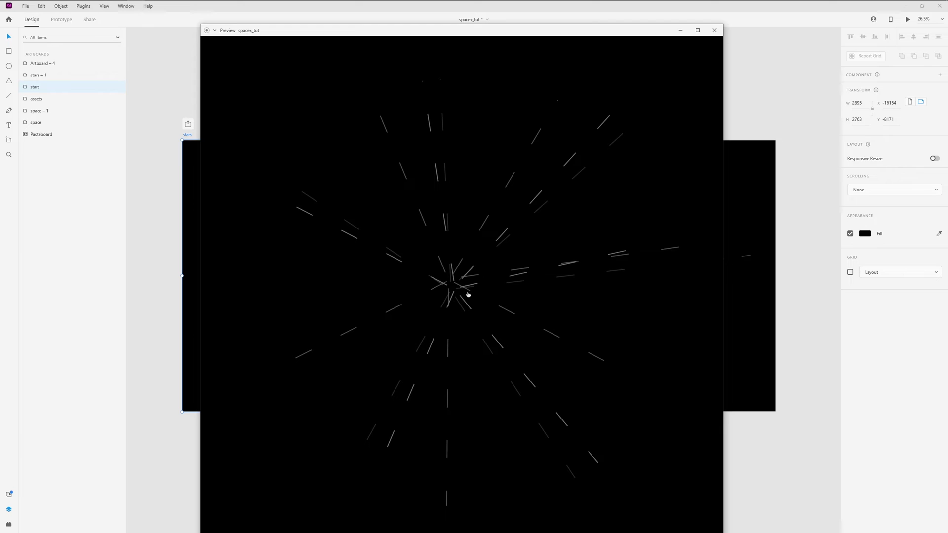
click(715, 31)
Rotate lines Path 2449 to Path 2441 on the stars artboard slightly clockwise and nudge them 30 px left to recentre them
scroll(760, 267, up, 3)
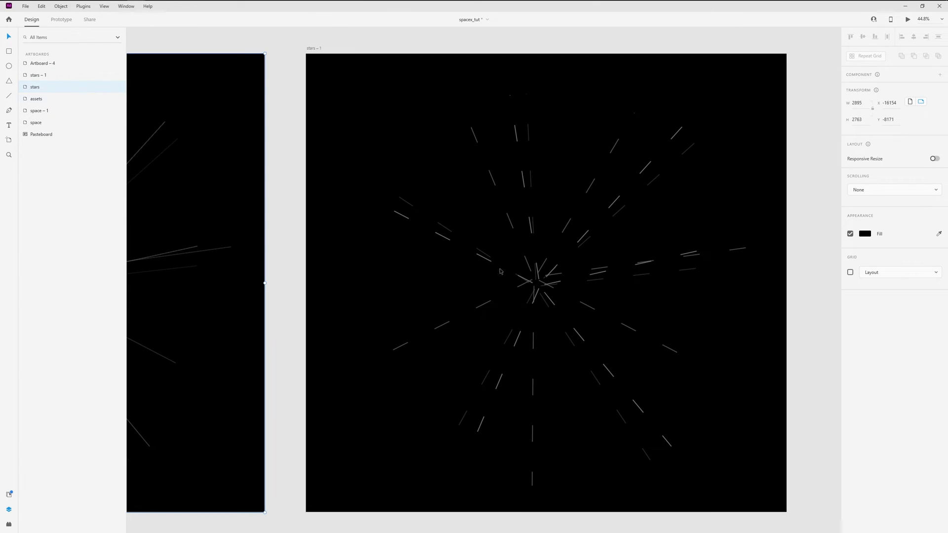
click(427, 284)
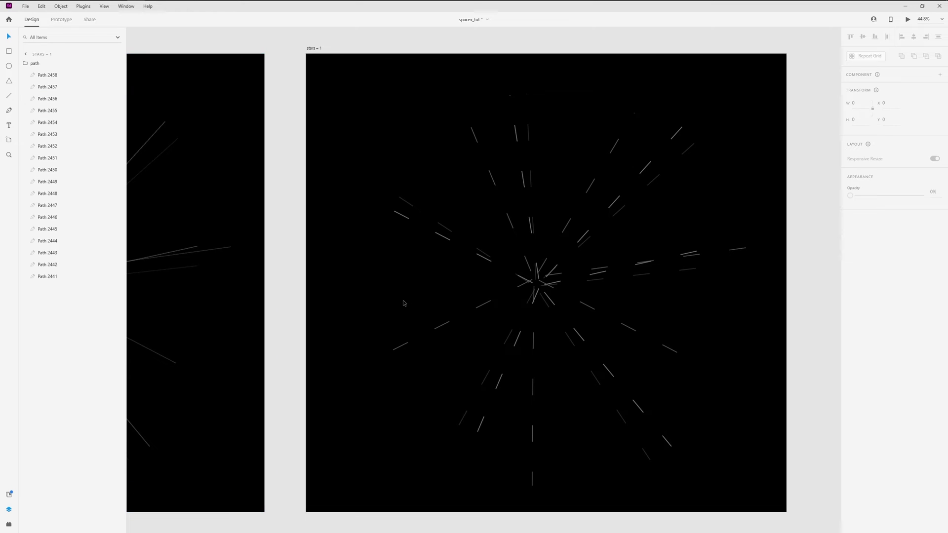
drag(303, 282, 630, 259)
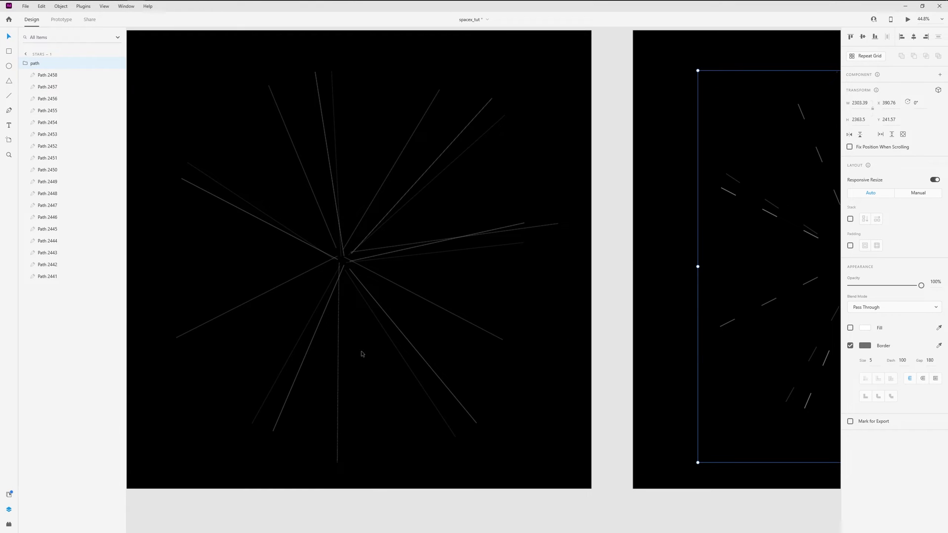
click(389, 320)
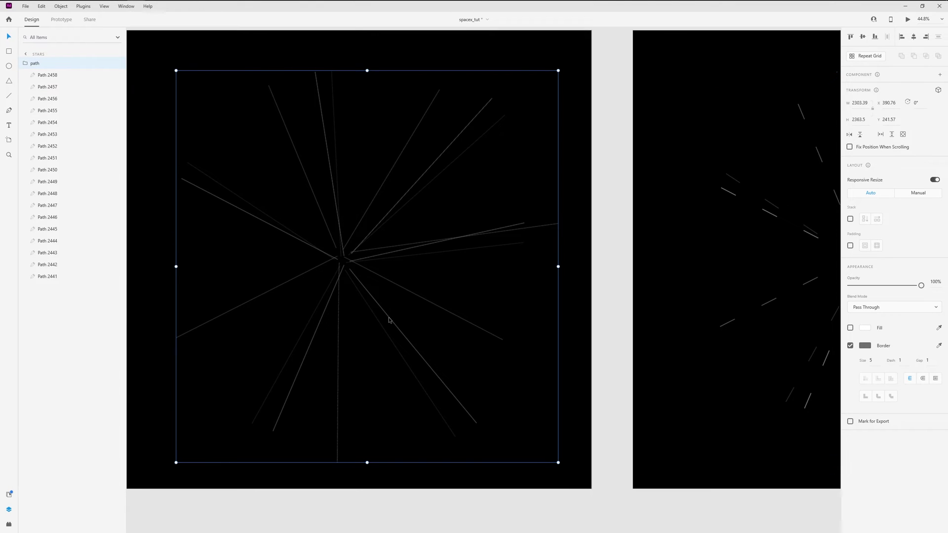
click(64, 183)
shift+click(69, 276)
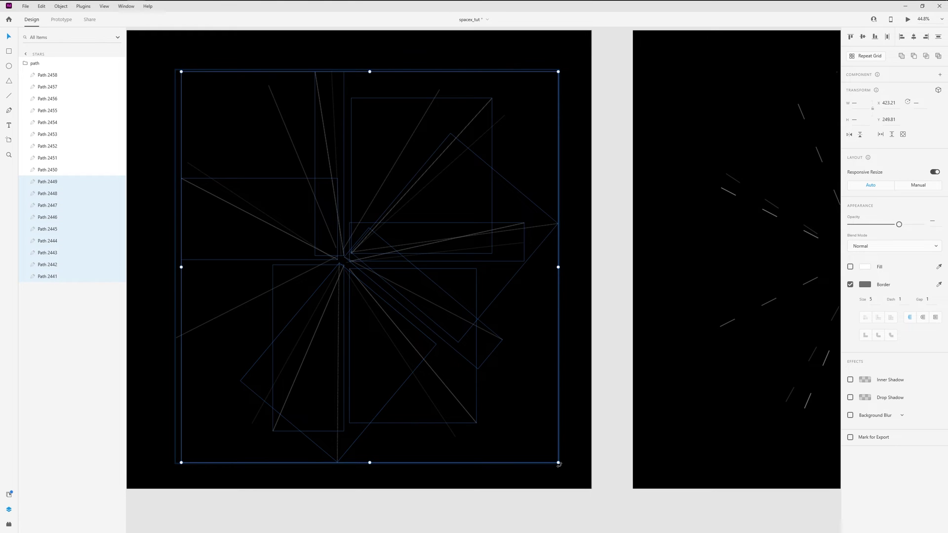
drag(558, 465, 477, 403)
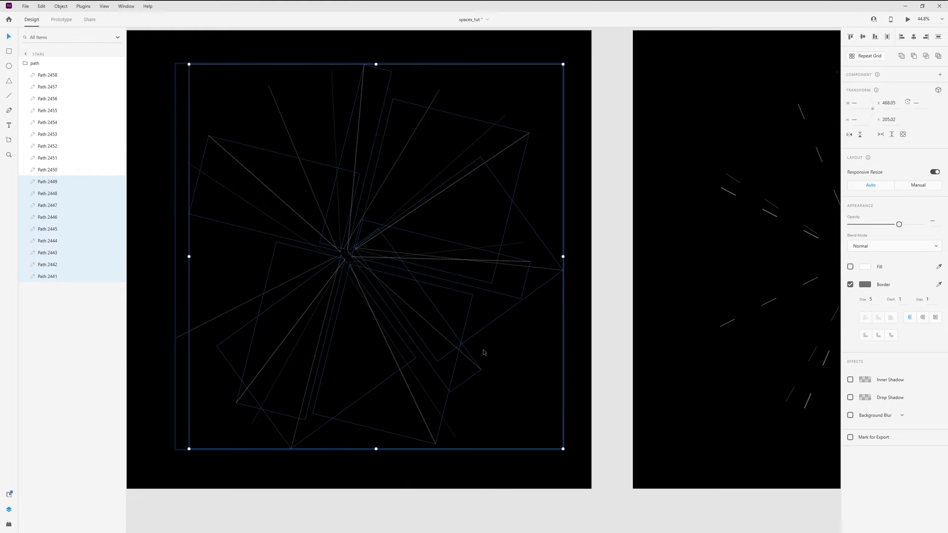
key(shift+Left)
key(shift+Left)
key(shift+Left)
scroll(454, 323, down, 2)
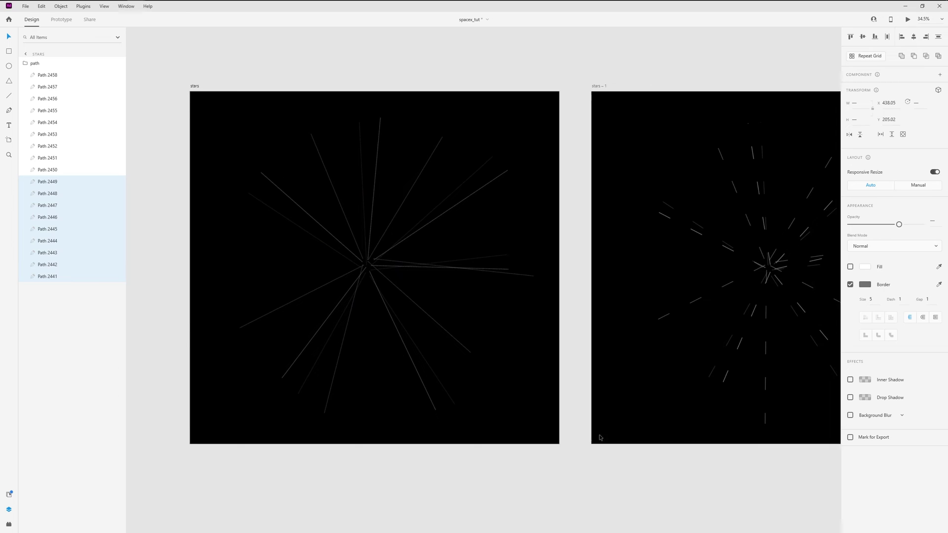
Delete the path group of dashed lines from the stars – 1 artboard
key(Escape)
drag(636, 384, 714, 307)
key(Delete)
drag(253, 406, 331, 325)
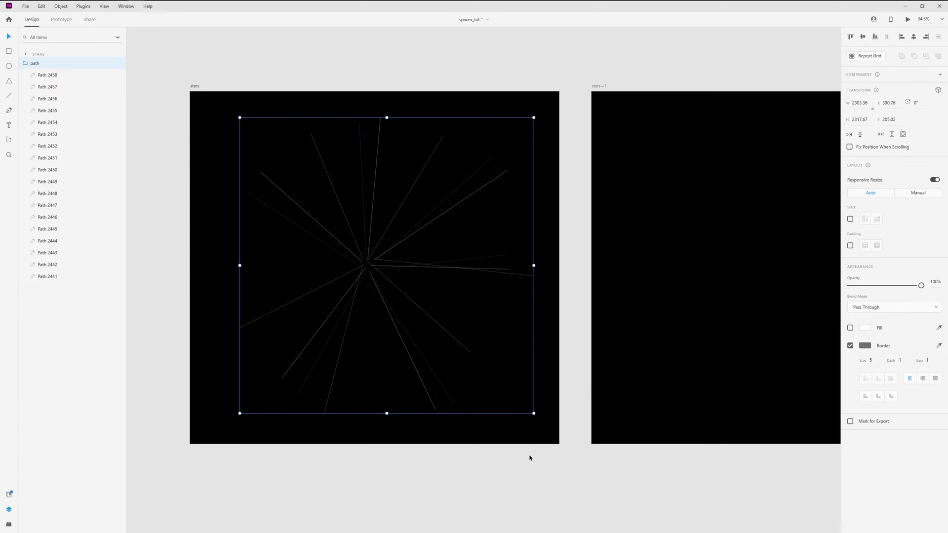
key(Escape)
Draw a circle about 382 by 382 over the centre of the lines, above Path 2458 inside the stars path group
scroll(412, 332, up, 2)
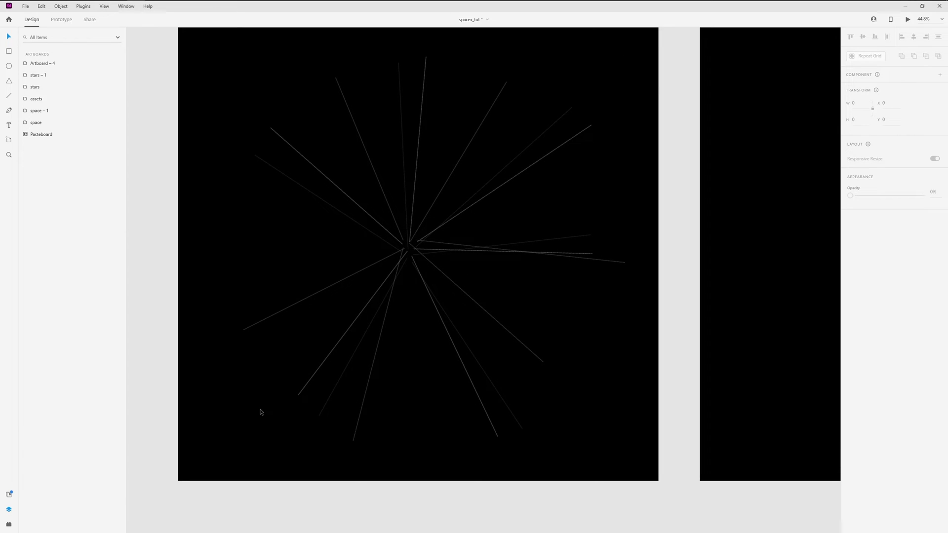
scroll(407, 253, up, 2)
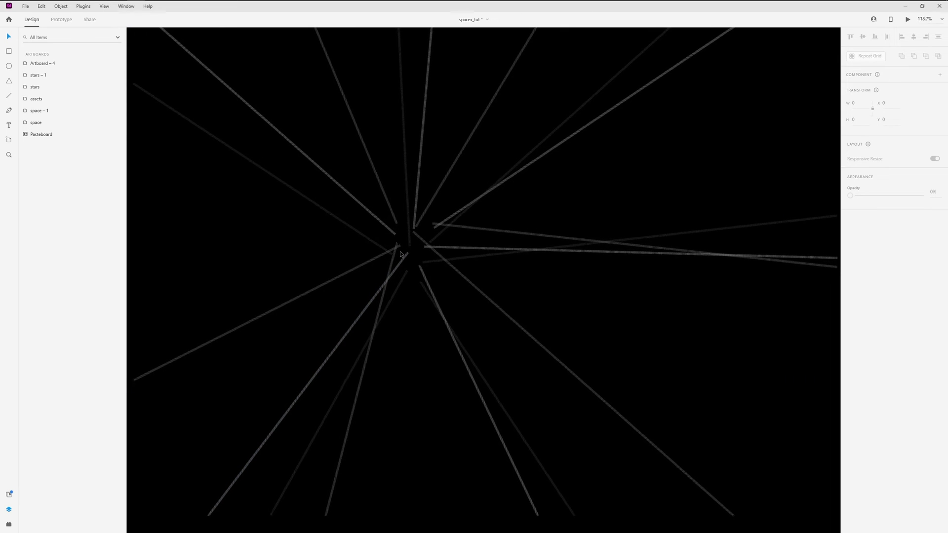
scroll(408, 254, down, 2)
click(552, 435)
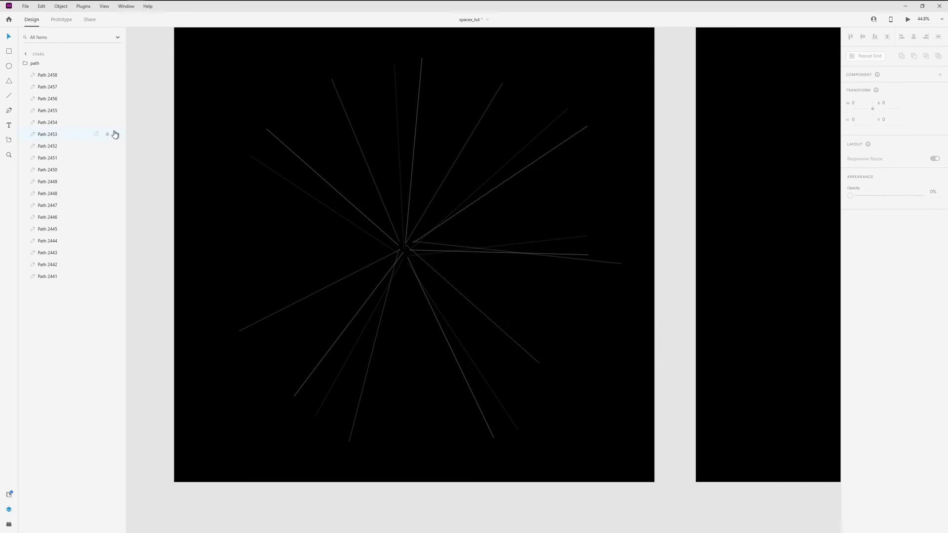
click(53, 76)
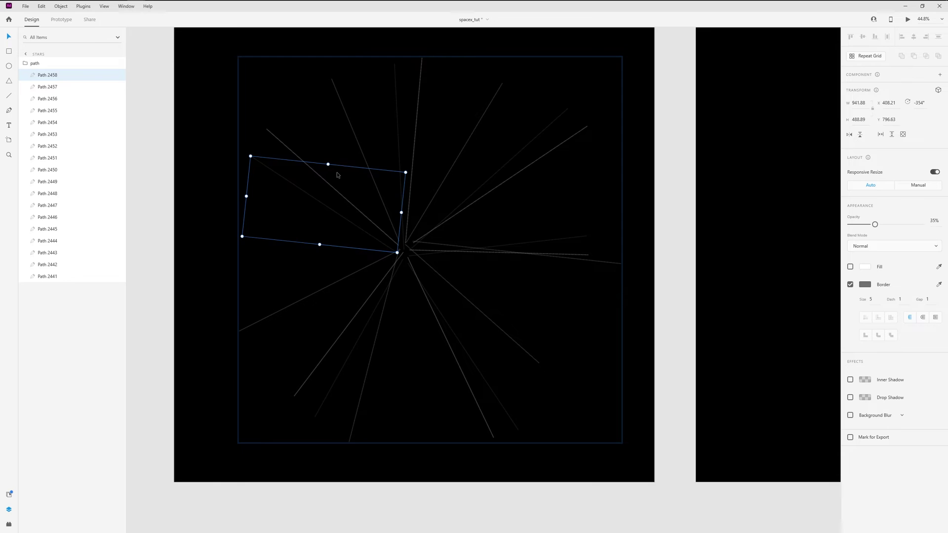
key(e)
drag(406, 249, 438, 280)
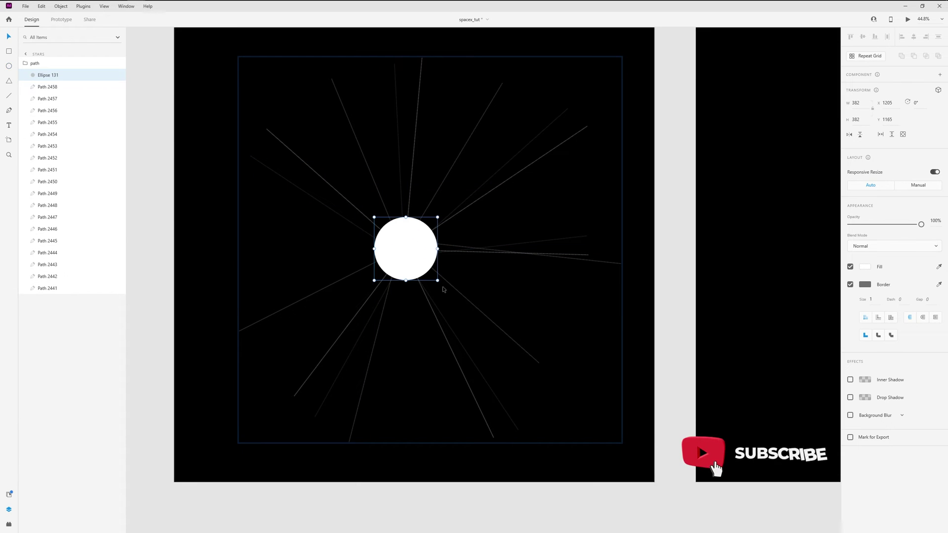
Fill the centre circle with the artboard's black and remove its border
key(i)
click(528, 297)
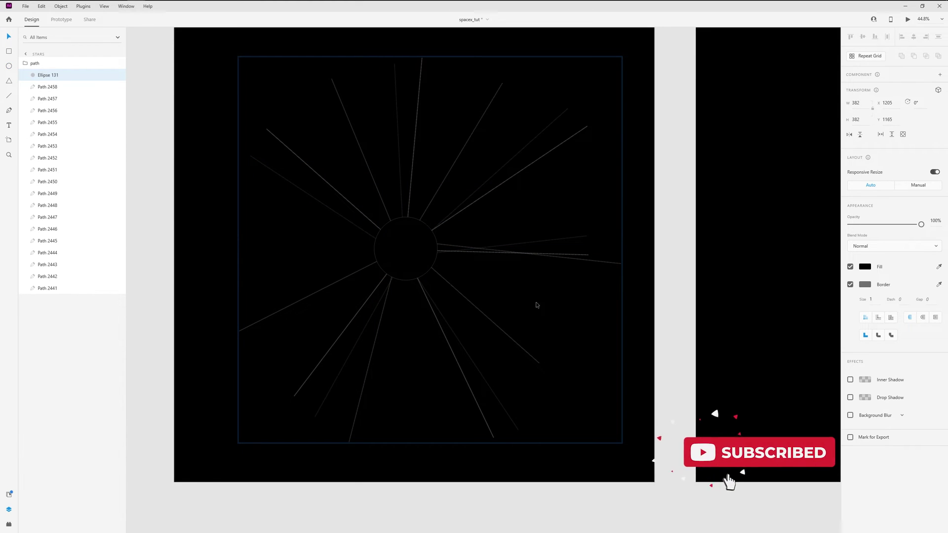
click(851, 284)
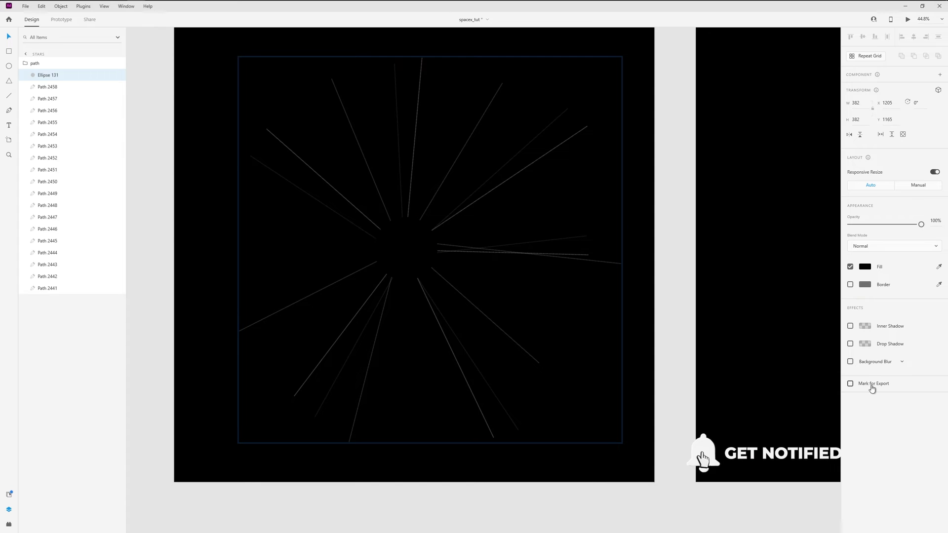
Apply an Object Blur of 50 to the centre circle and lower its opacity to 82%
click(903, 363)
click(901, 378)
drag(867, 380, 943, 379)
mouse_move(921, 225)
mouse_down()
mouse_move(906, 225)
mouse_move(908, 237)
mouse_up()
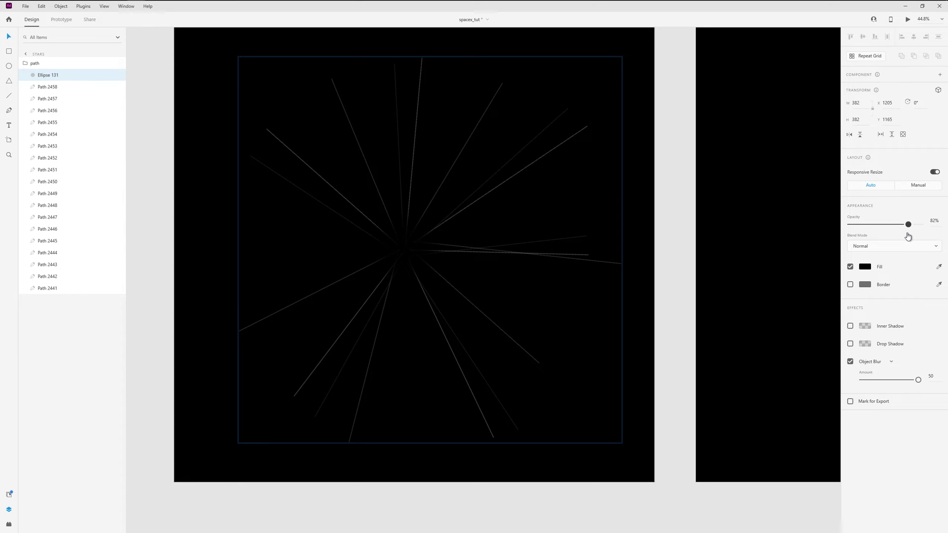
click(448, 478)
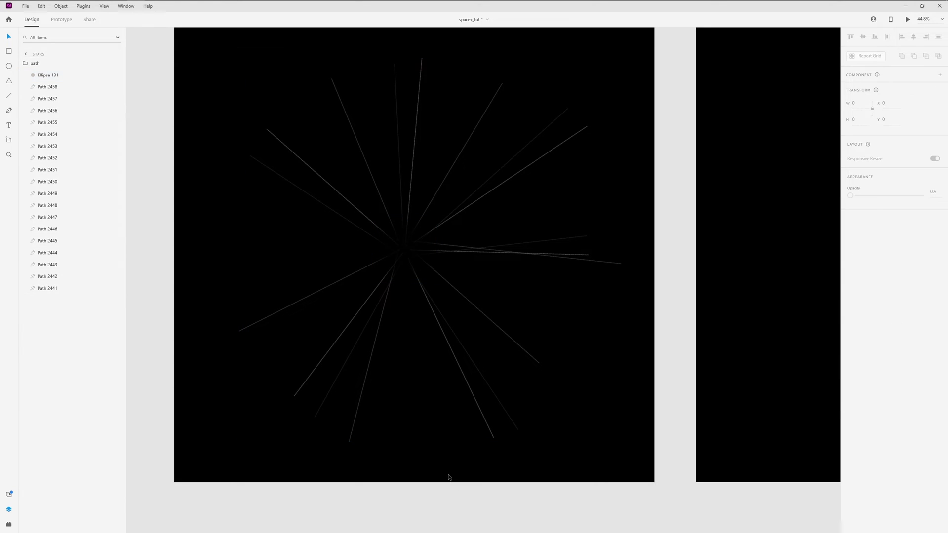
drag(431, 445, 447, 454)
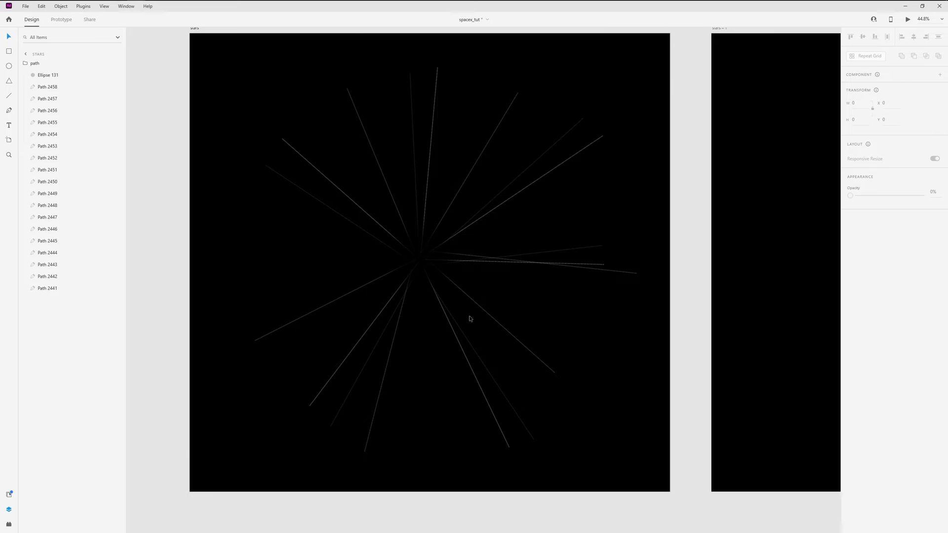
Copy the path group from the stars artboard onto the space artboard around the astronaut and send it behind all other layers
click(488, 264)
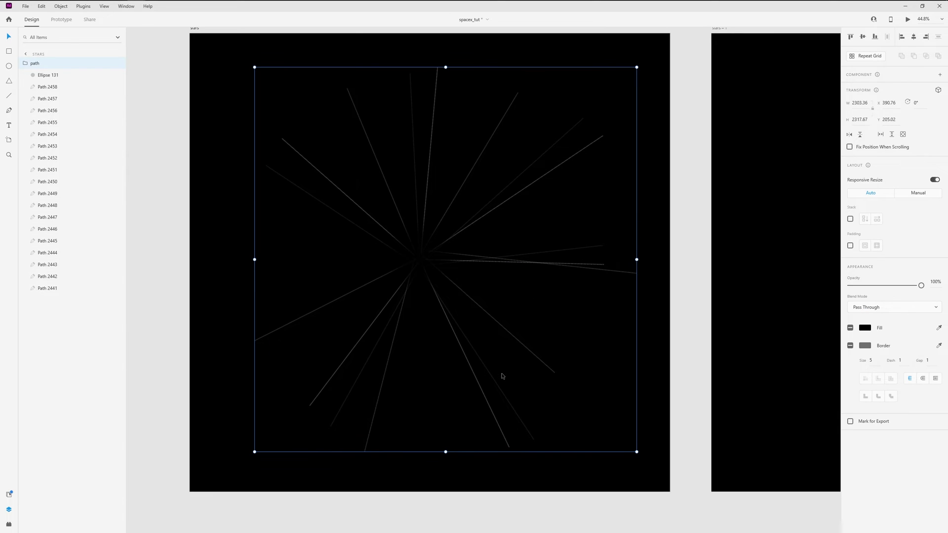
click(479, 471)
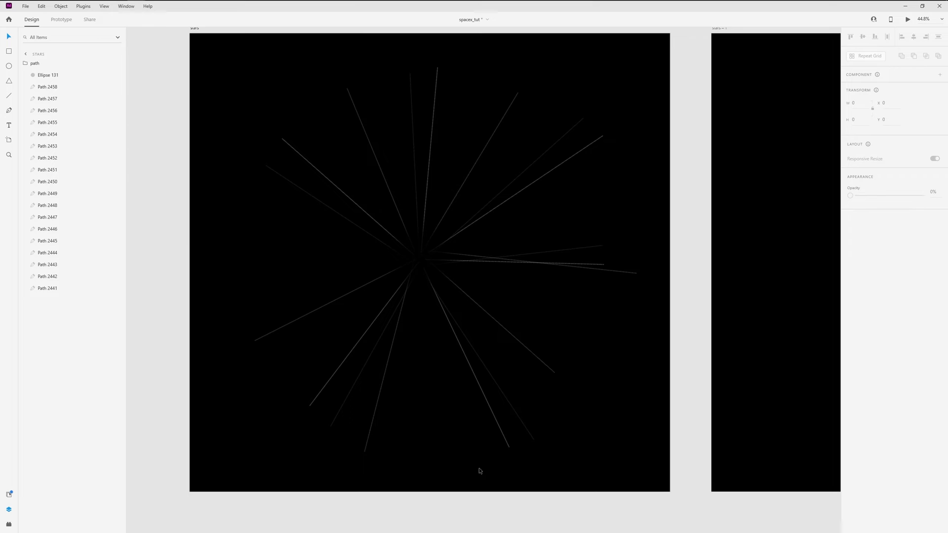
scroll(442, 373, down, 3)
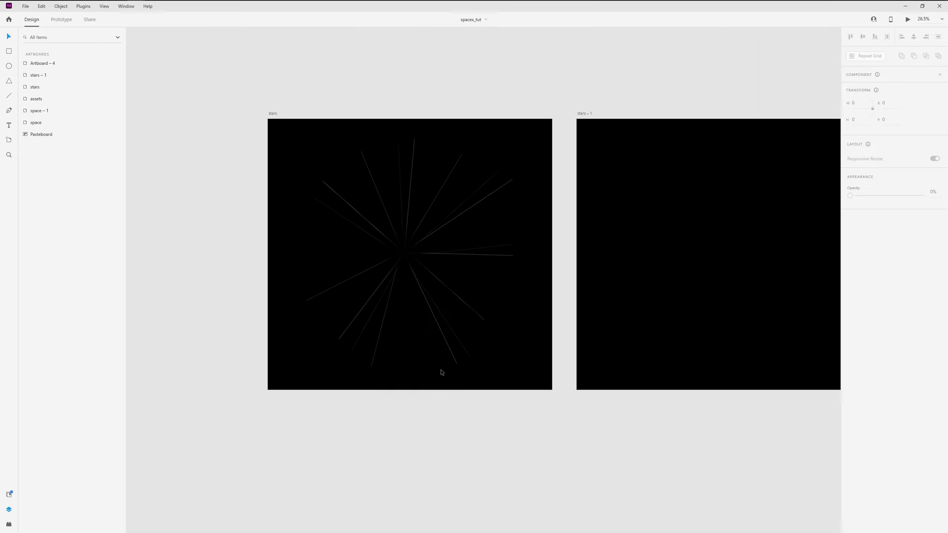
click(435, 319)
scroll(410, 277, down, 6)
scroll(315, 226, up, 3)
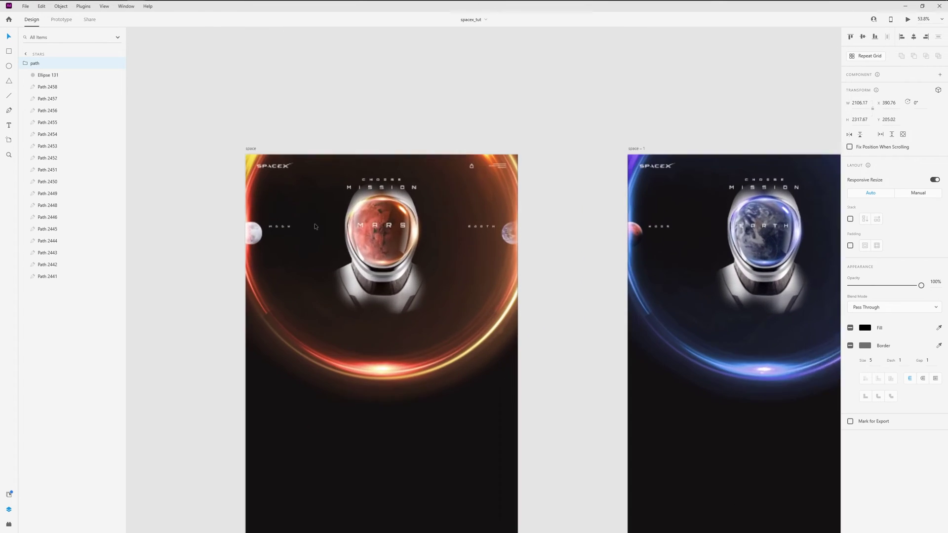
scroll(315, 227, up, 1)
drag(245, 133, 381, 336)
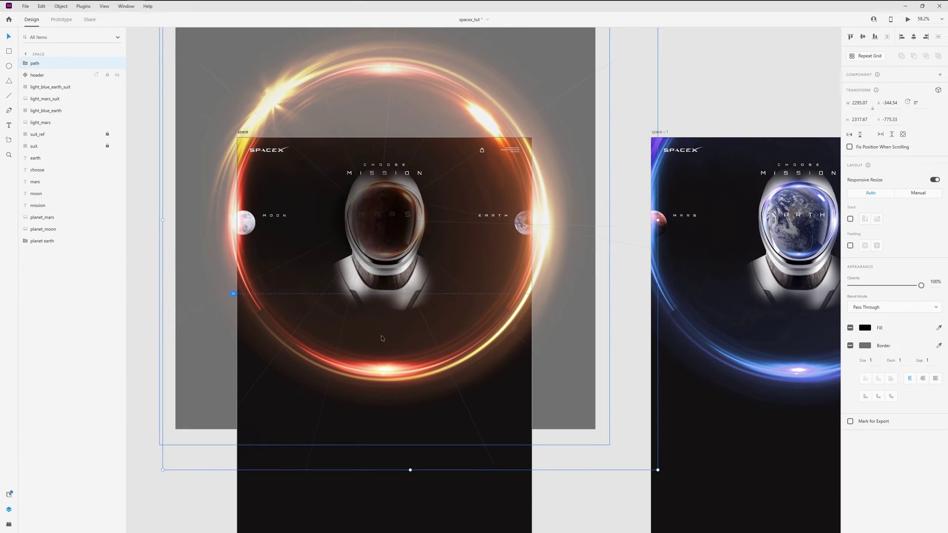
key(ctrl+shift+bracketleft)
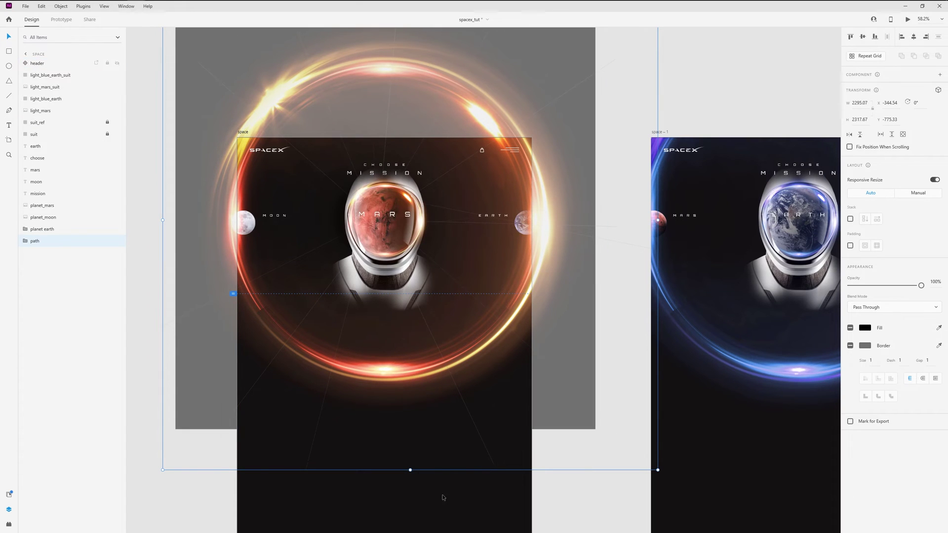
Copy the path group from the space artboard into the space – 1 artboard, placing it behind all other layers
drag(555, 403, 253, 413)
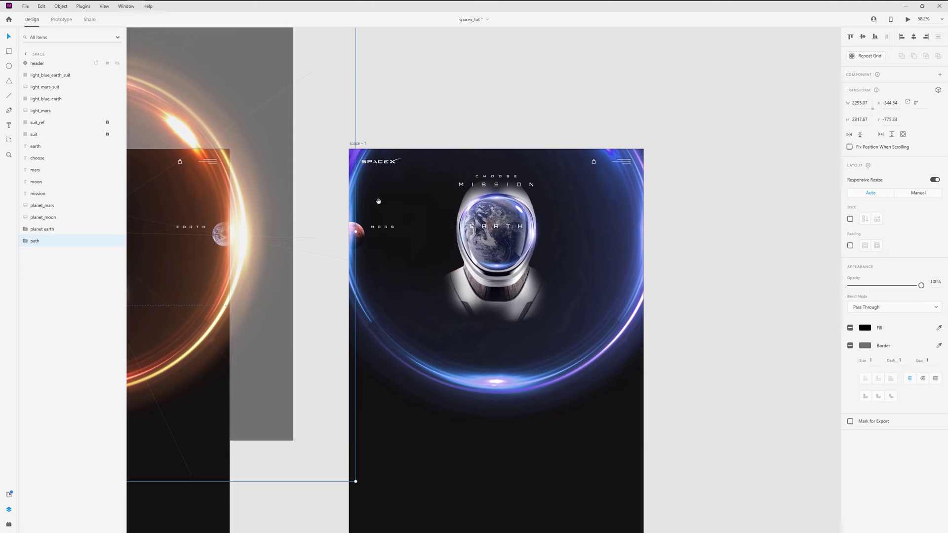
click(378, 131)
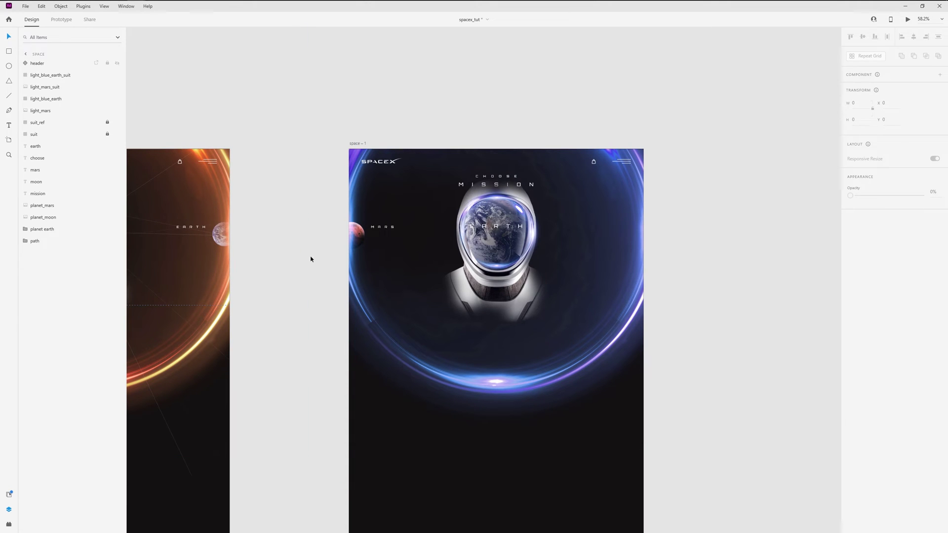
click(42, 242)
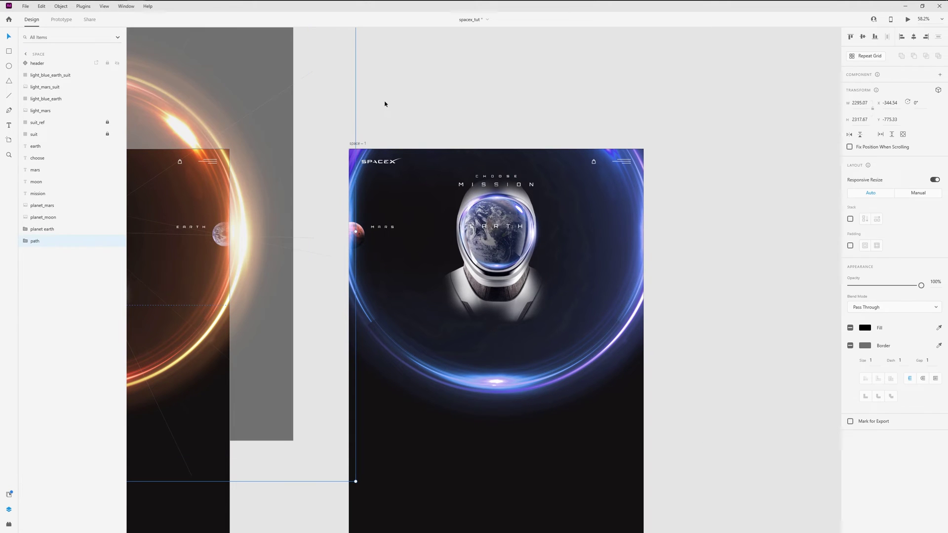
key(ctrl+x)
click(366, 145)
key(ctrl+v)
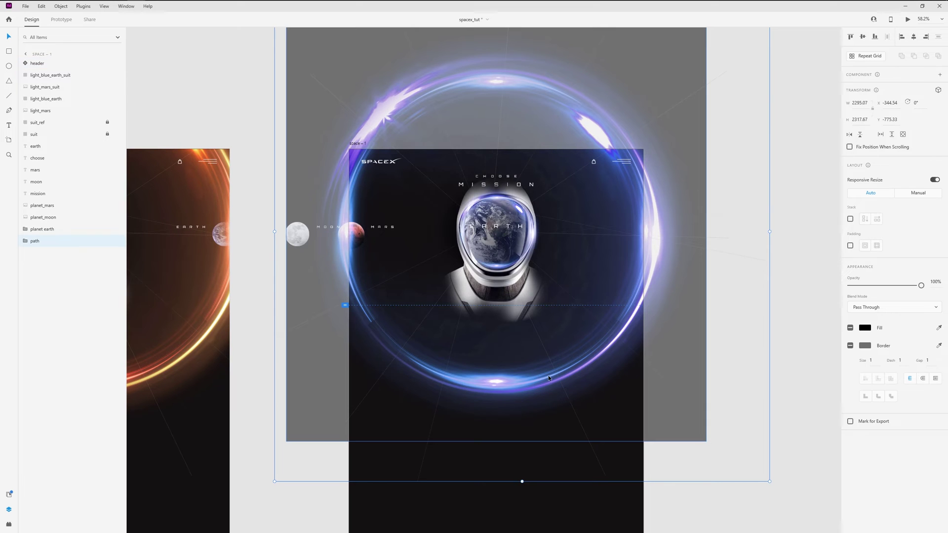
Move the space – 1 artboard directly below the space artboard and place a duplicate of the space artboard beside the original
drag(260, 485, 366, 355)
scroll(366, 356, down, 3)
click(382, 419)
drag(379, 418, 466, 369)
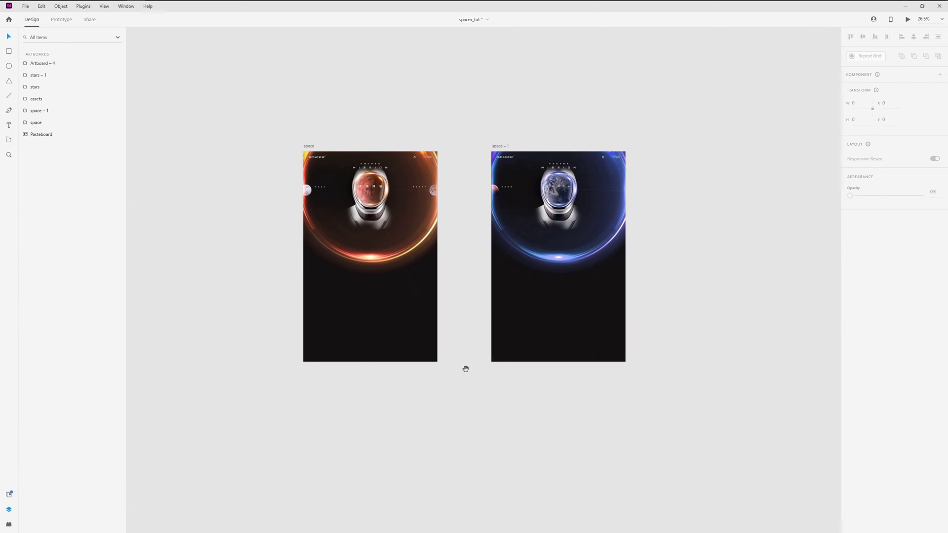
drag(502, 146, 315, 386)
drag(363, 319, 343, 310)
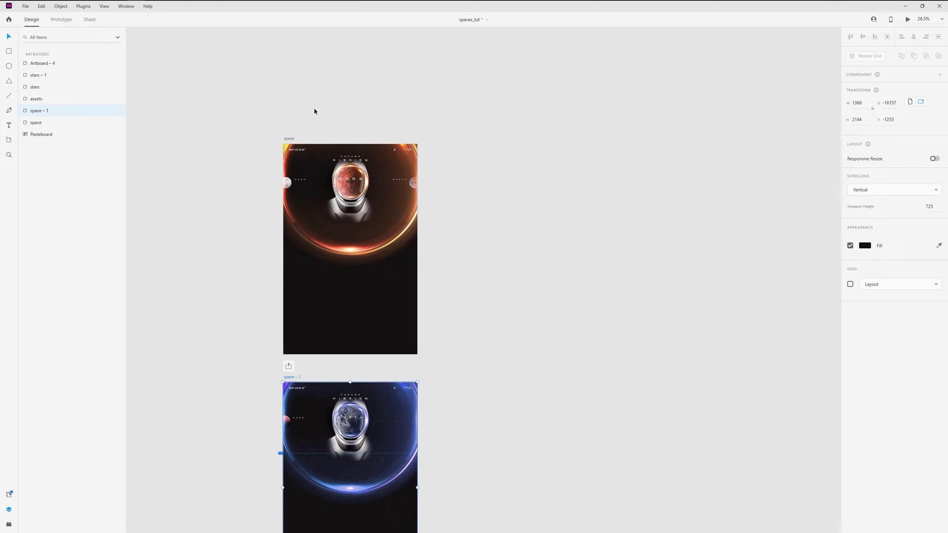
click(315, 109)
drag(288, 140, 467, 147)
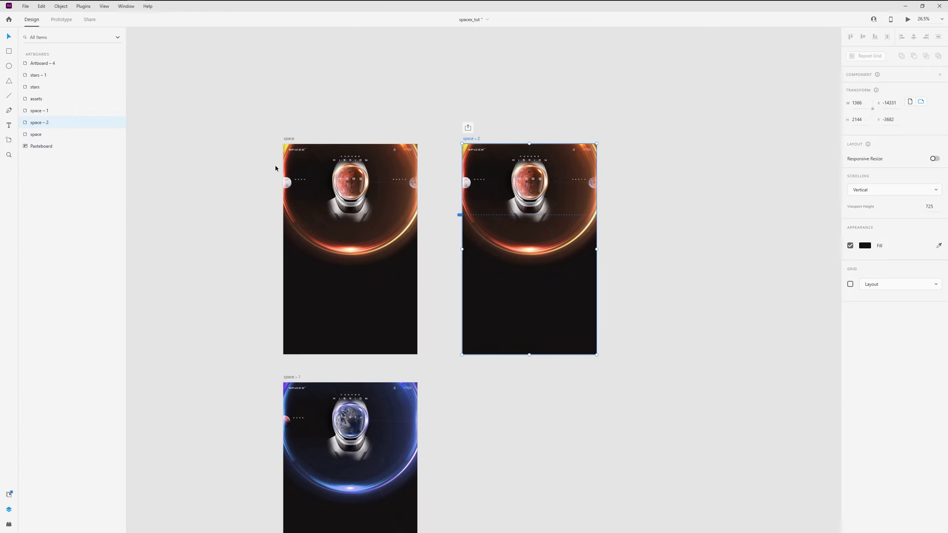
Delete the existing prototype connections between the space and space – 1 artboards
key(ctrl+Tab)
click(228, 333)
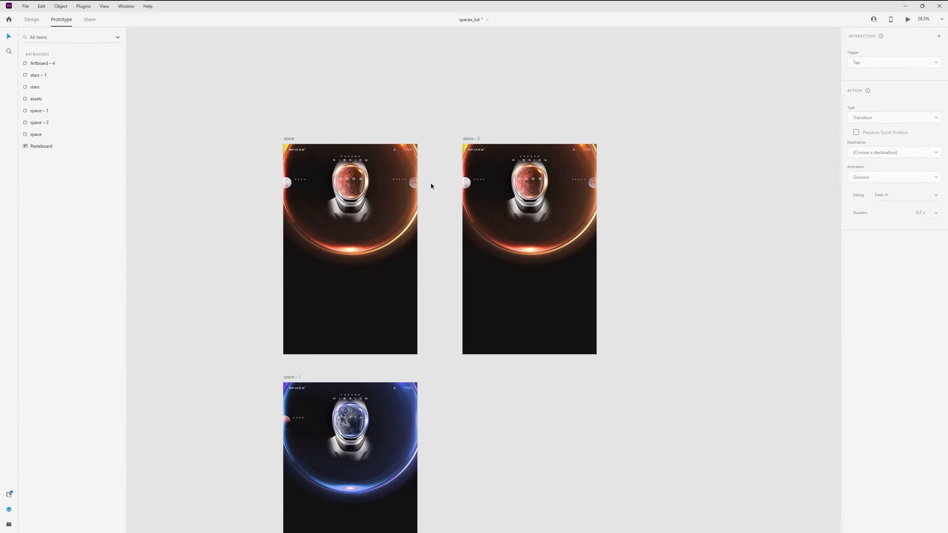
click(416, 186)
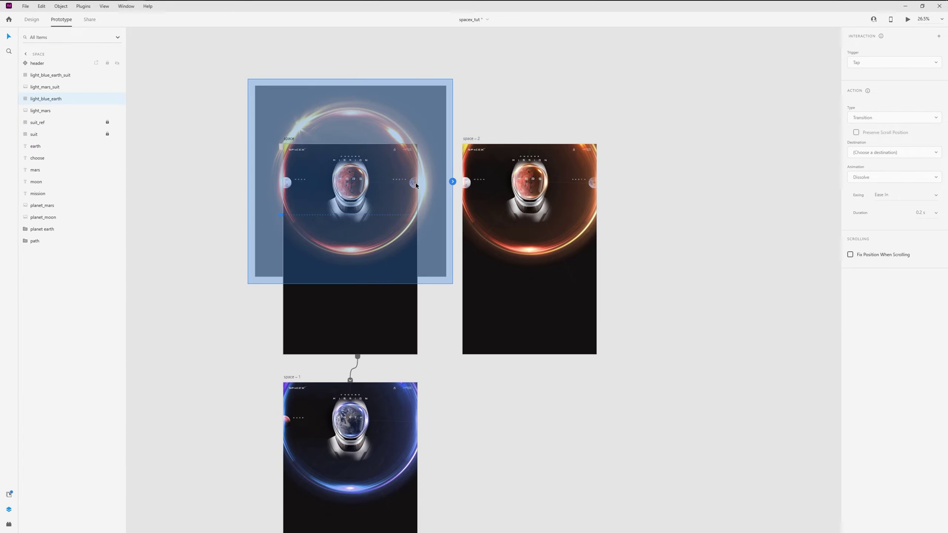
click(356, 371)
click(346, 370)
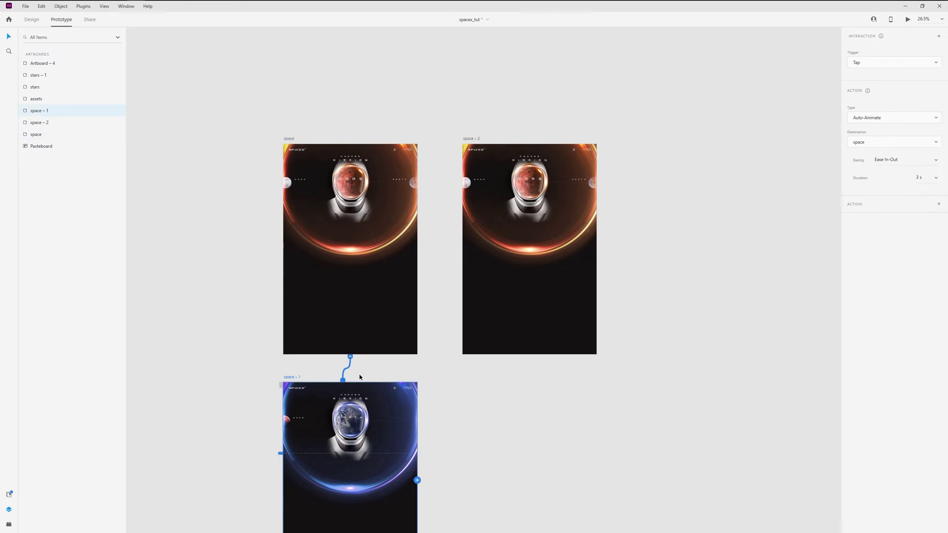
key(Delete)
Link the planet earth group on the space artboard to the space – 1 artboard
click(289, 140)
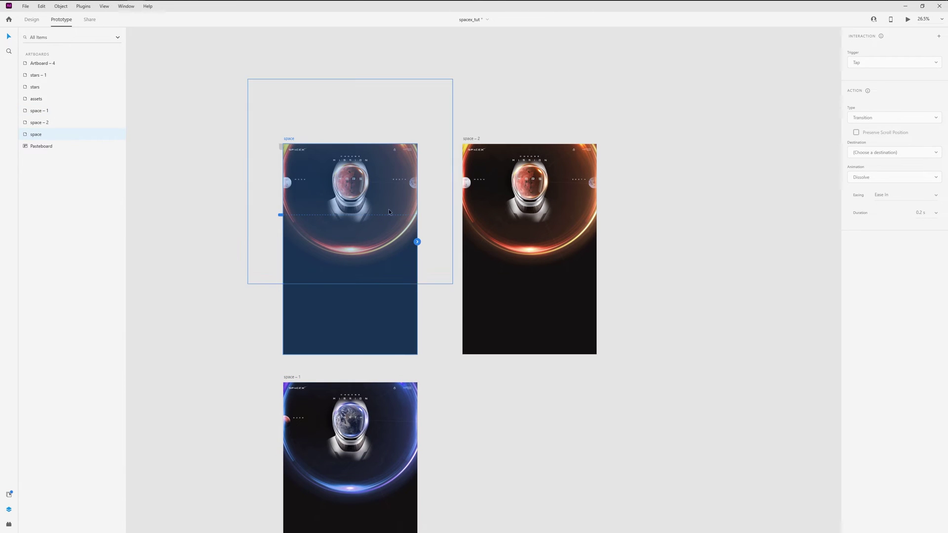
click(401, 192)
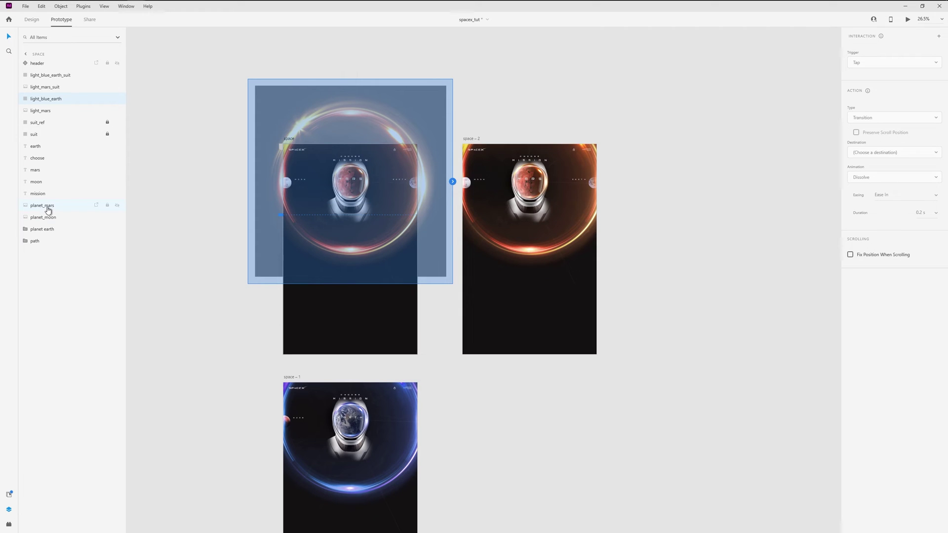
click(59, 229)
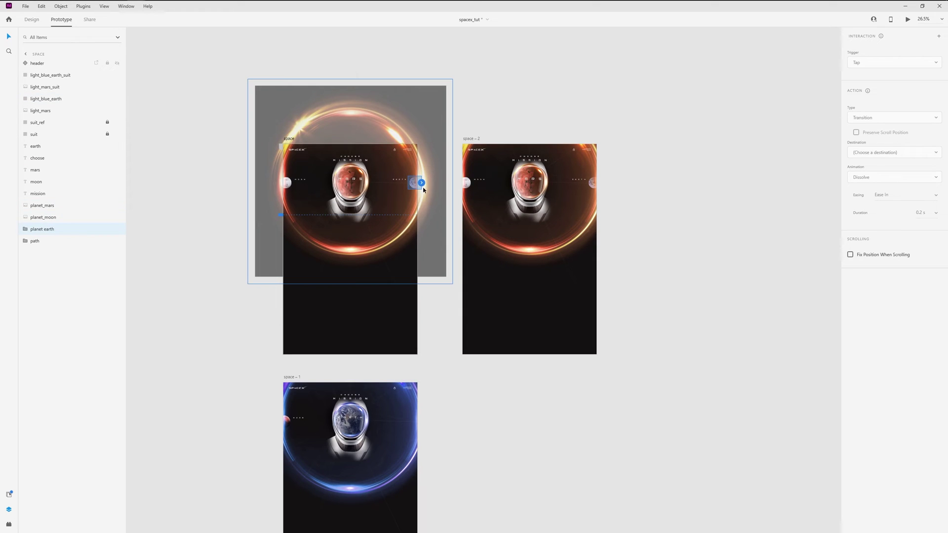
drag(422, 183, 395, 444)
Link planet_mars on space – 1 to the space artboard with a tap-triggered Auto-Animate, Ease In-Out easing and 4 s duration
click(296, 435)
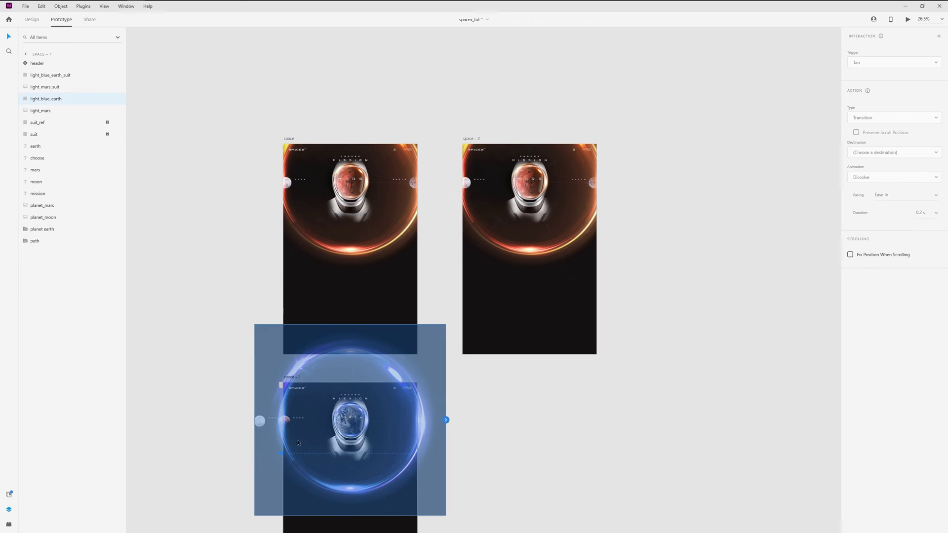
scroll(297, 439, up, 3)
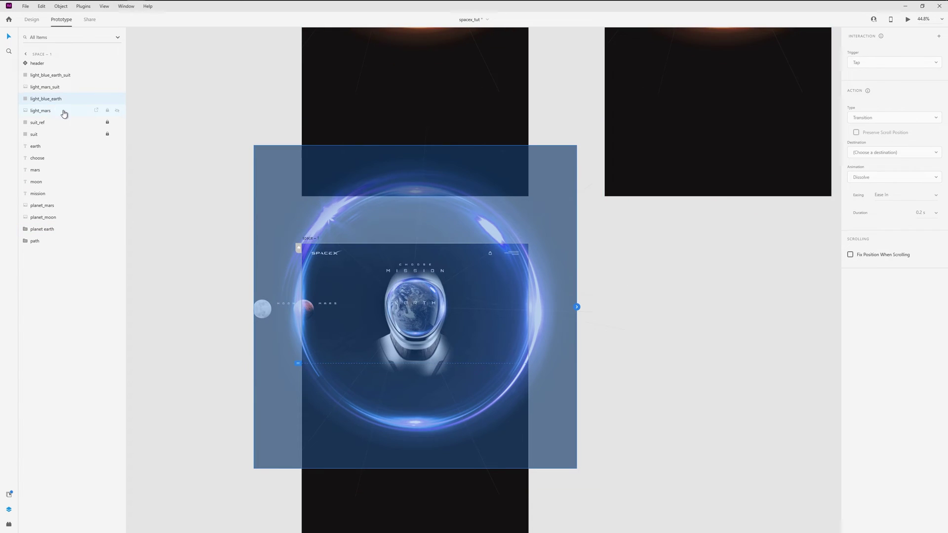
click(69, 208)
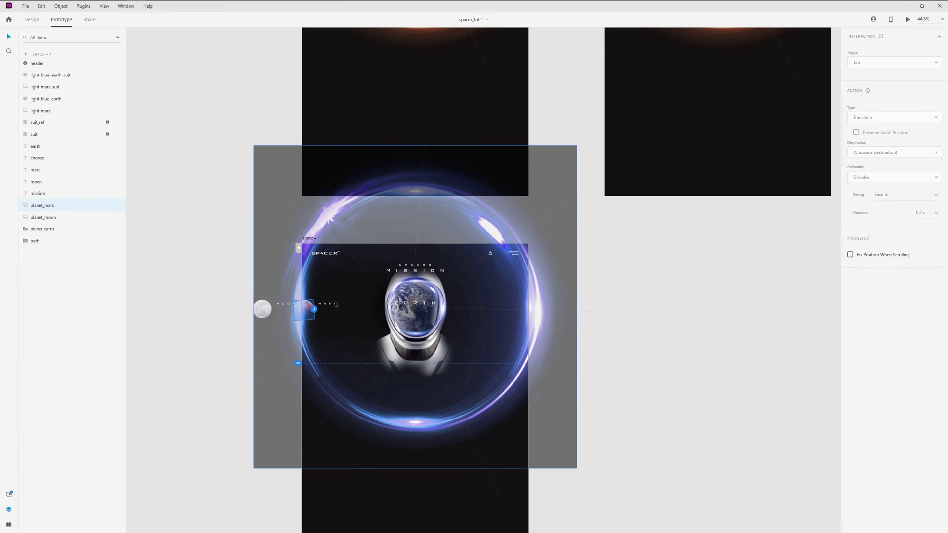
drag(316, 310, 390, 214)
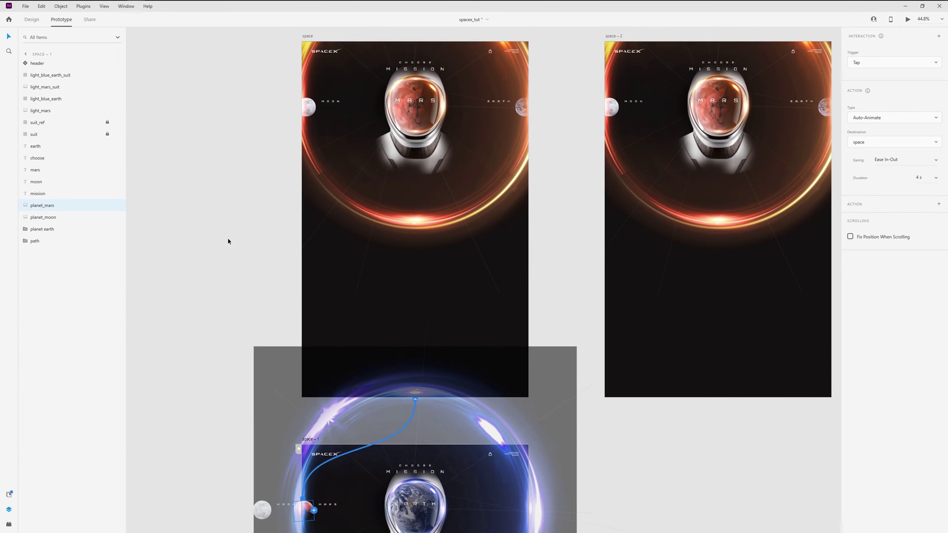
Link the header component on the space artboard to the space – 2 artboard
click(236, 224)
drag(250, 164, 189, 254)
click(262, 148)
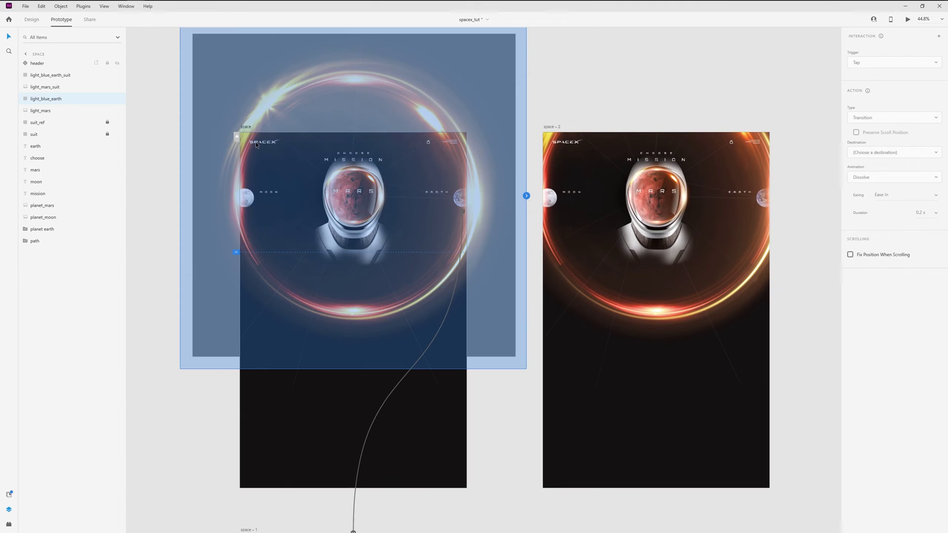
click(256, 144)
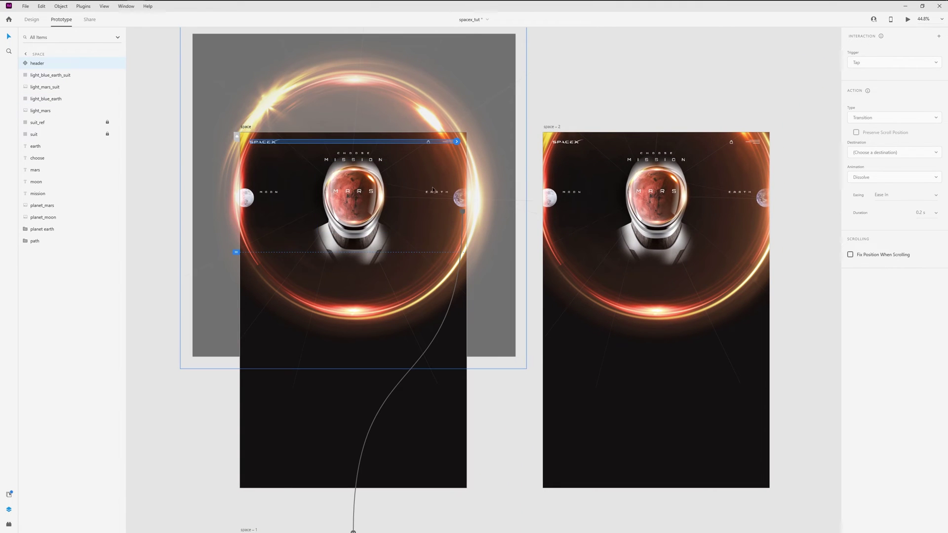
scroll(518, 201, right, 3)
scroll(368, 149, up, 3)
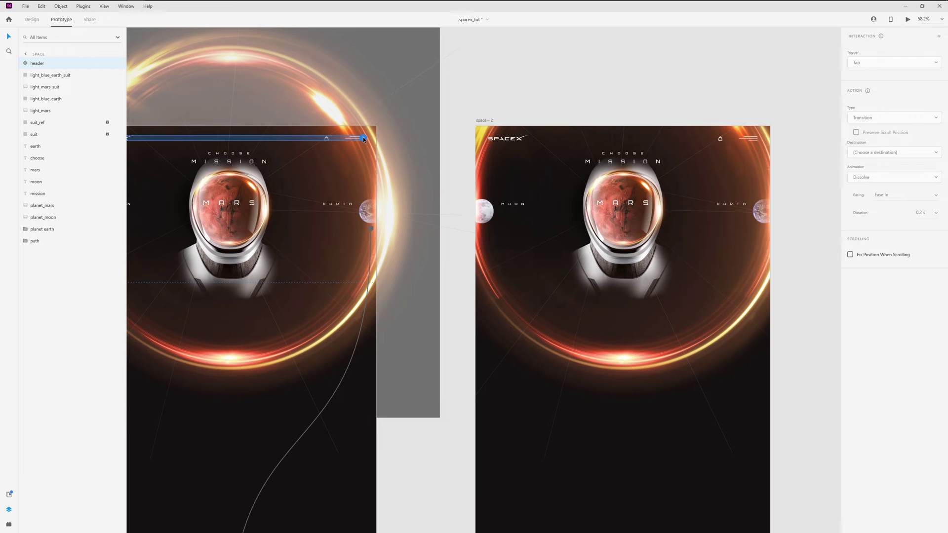
drag(364, 138, 495, 142)
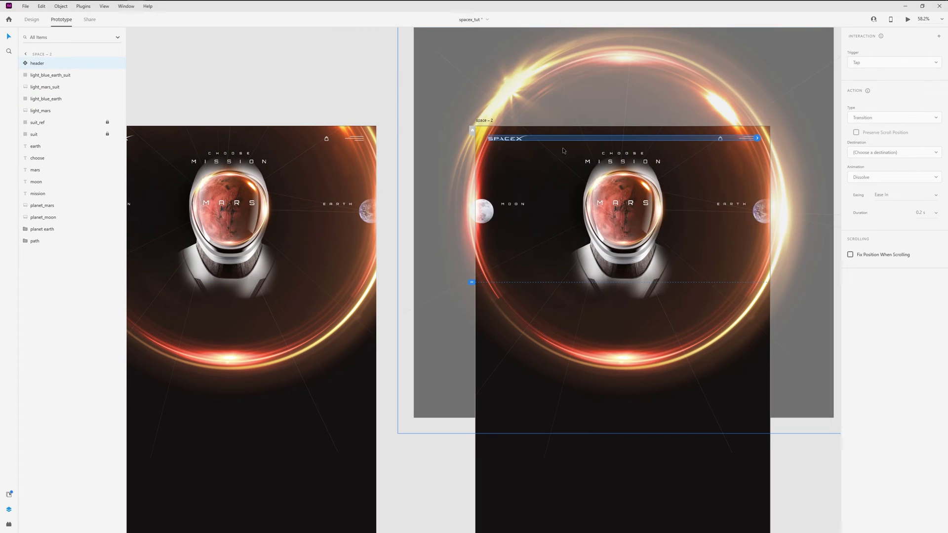
Link the space – 2 header back to the space artboard using Auto-Animate, Ease In-Out and 4 s, and return to design mode
drag(757, 138, 329, 196)
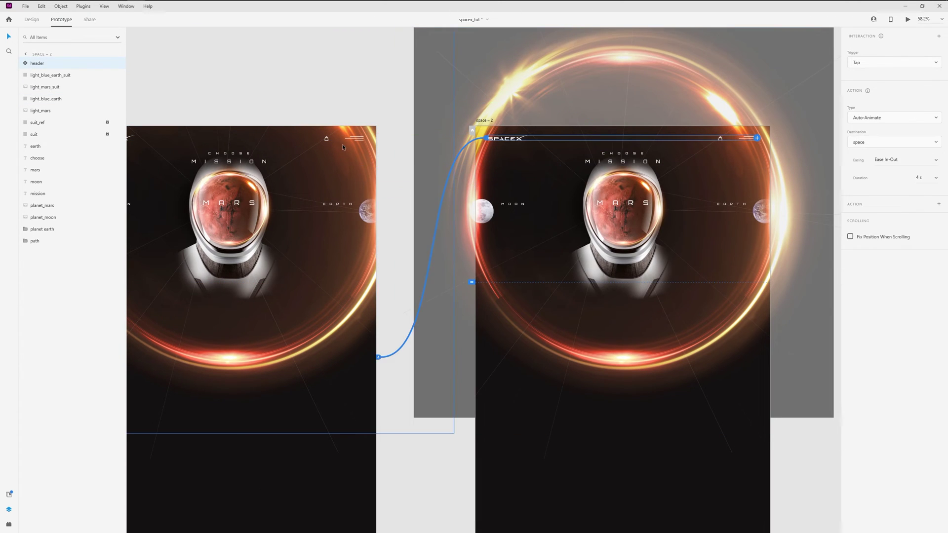
scroll(341, 144, down, 3)
click(355, 96)
drag(363, 109, 352, 114)
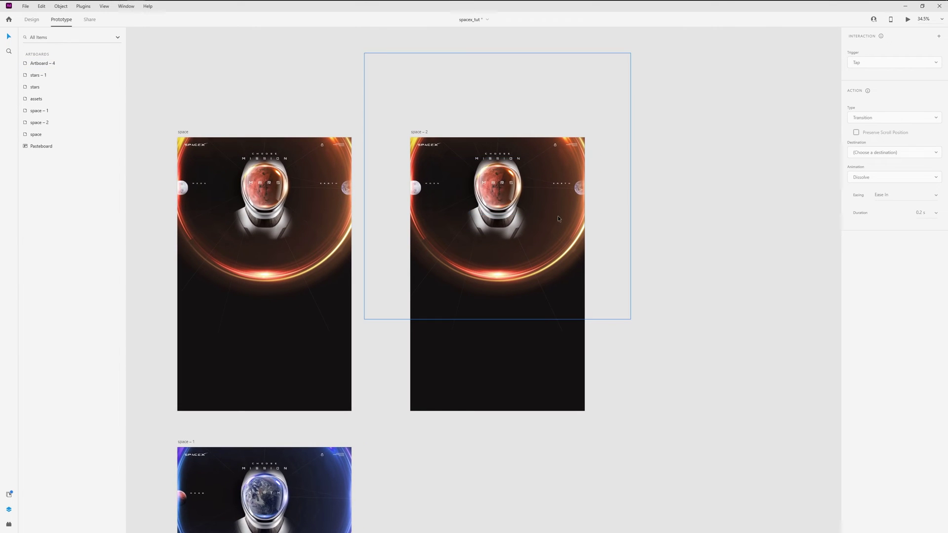
scroll(550, 203, up, 3)
scroll(512, 194, up, 1)
drag(499, 185, 517, 208)
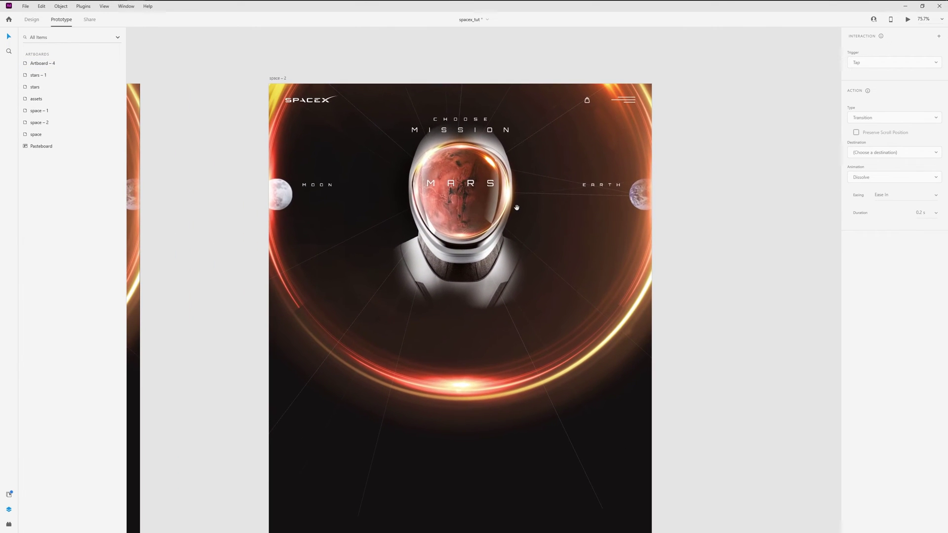
key(ctrl+1)
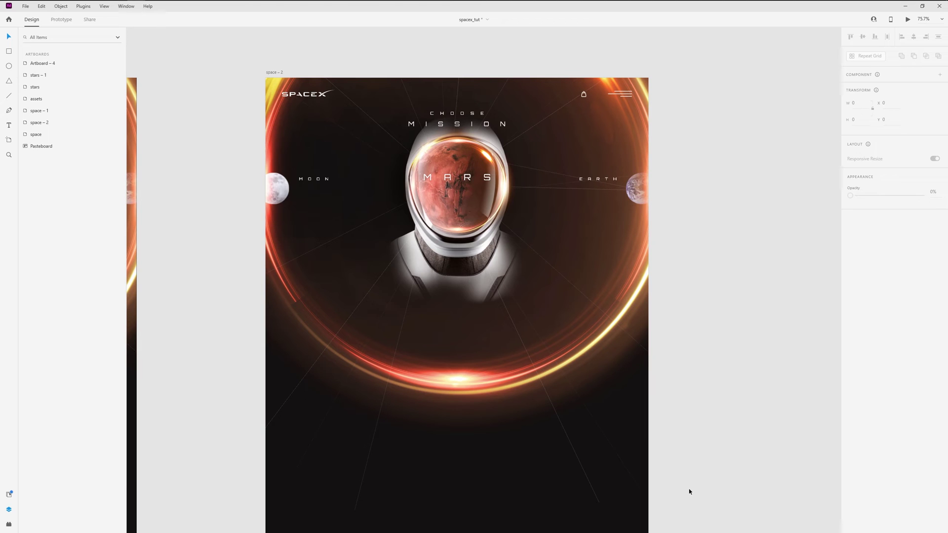
Try setting the opacity of the light_mars layer on the space – 2 artboard to 0%
click(561, 390)
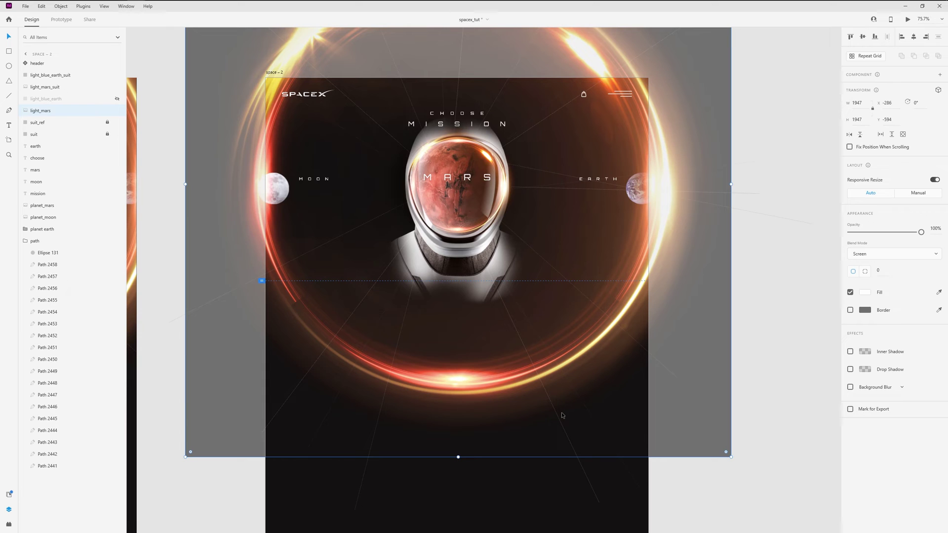
key(0)
key(0)
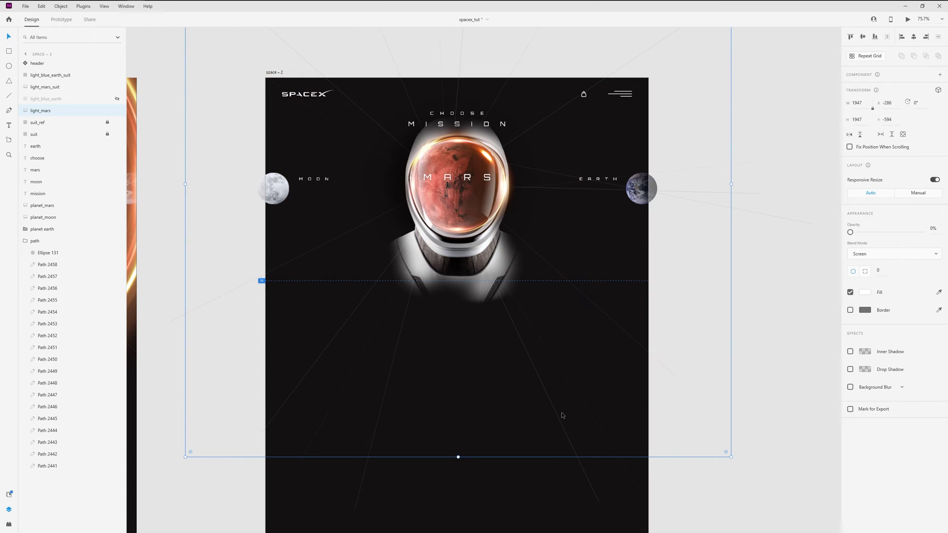
key(0)
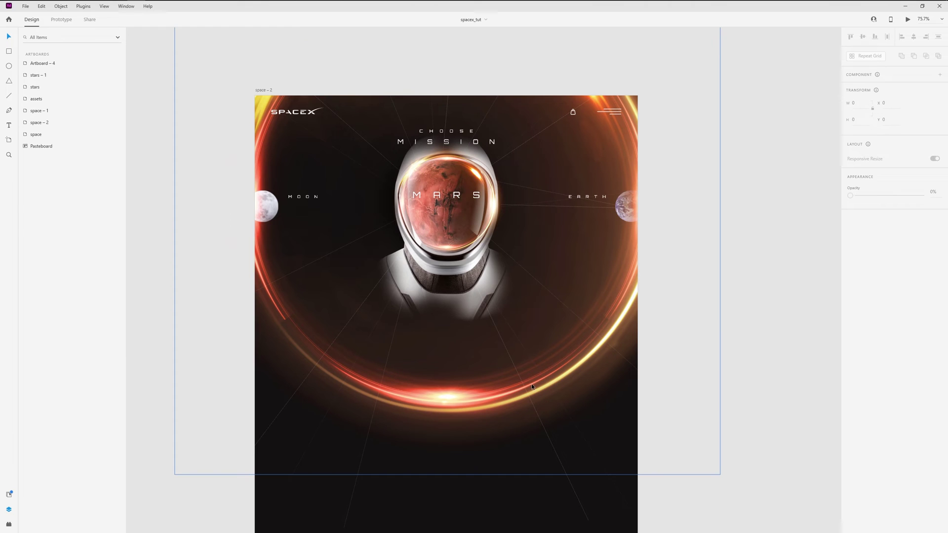
Hide the light_mars layer on the space – 2 artboard
click(454, 367)
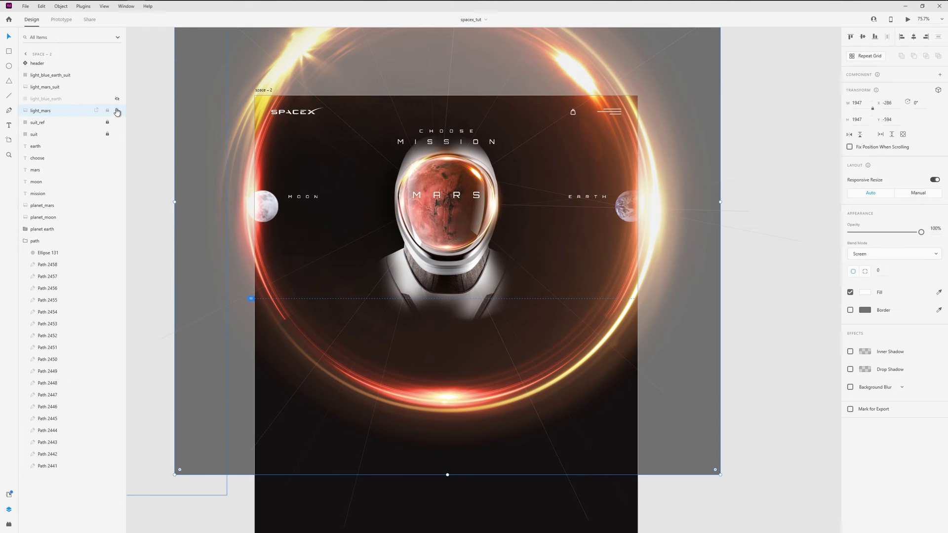
click(118, 112)
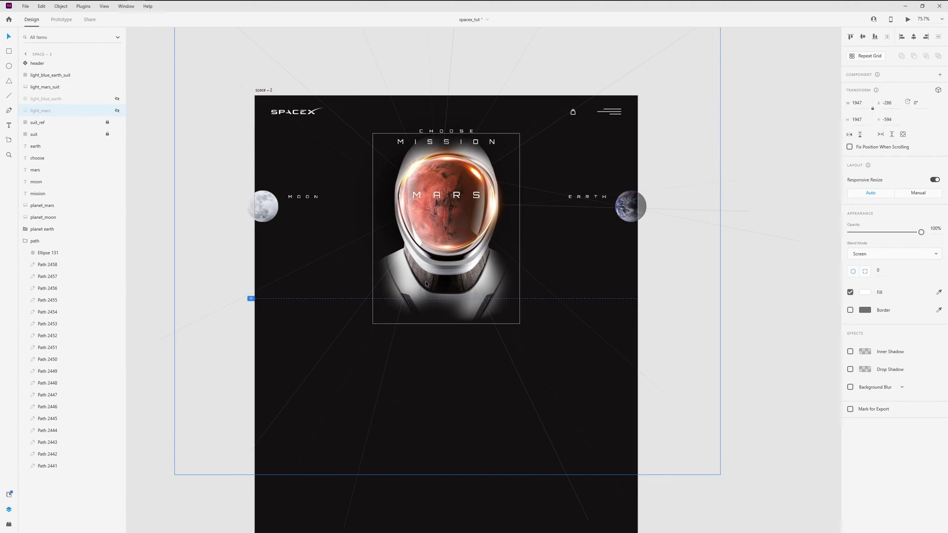
click(675, 260)
scroll(597, 211, up, 3)
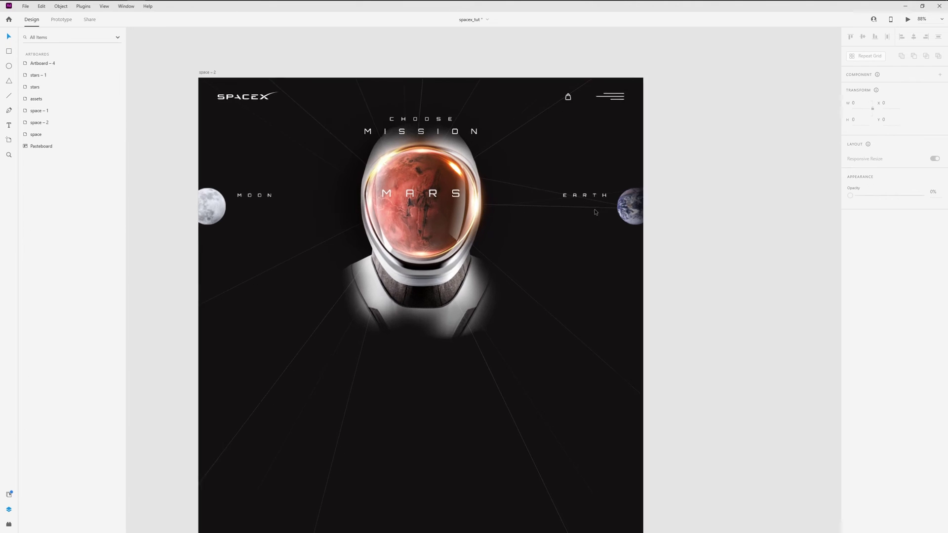
Delete the star line Path 2447 from the path group on the space – 2 artboard
drag(166, 200, 220, 218)
key(ctrl+z)
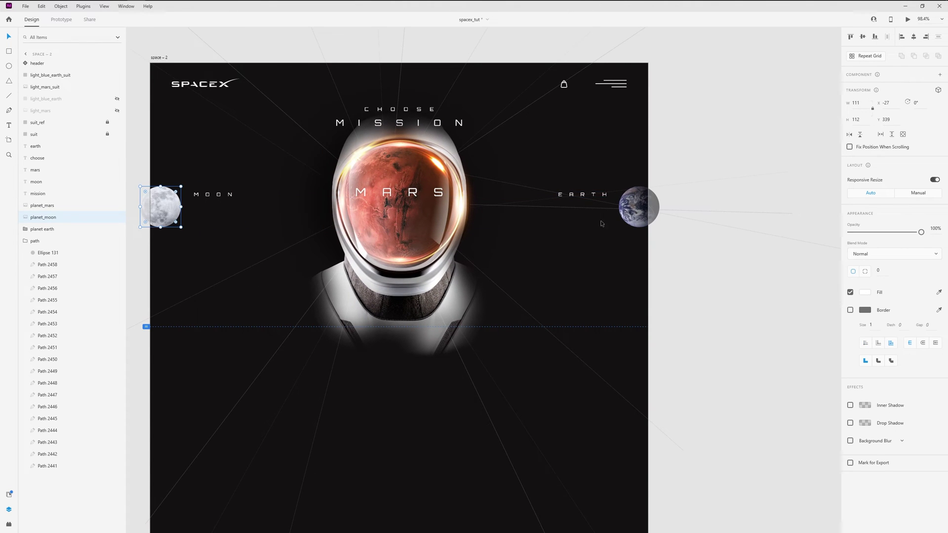
drag(536, 206, 505, 214)
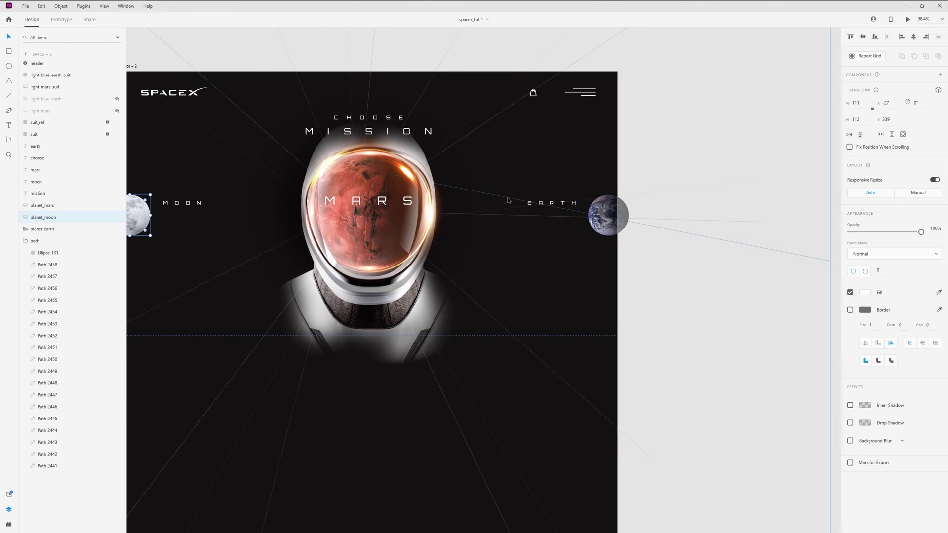
click(748, 247)
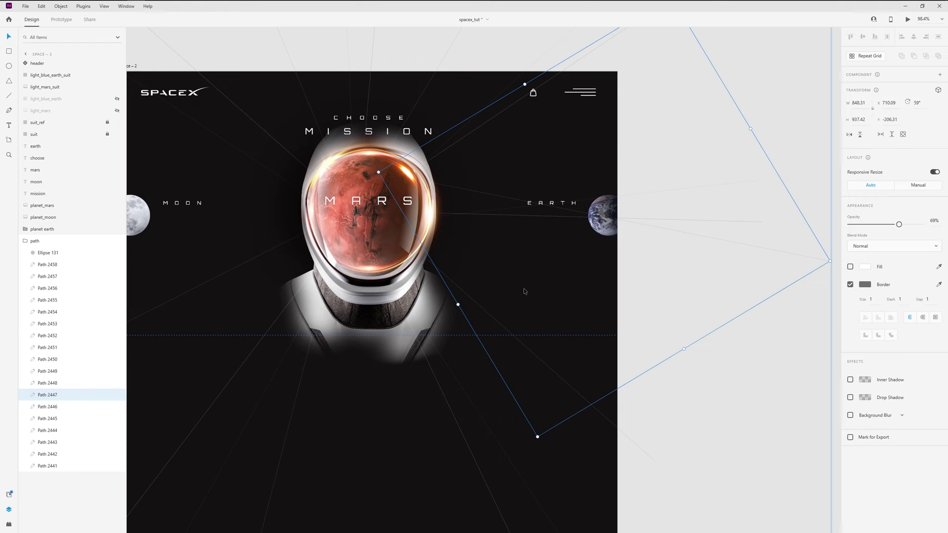
key(Delete)
Delete the matching star line Path 2447 from the path group on the space artboard
scroll(525, 291, down, 3)
drag(319, 285, 599, 252)
click(355, 397)
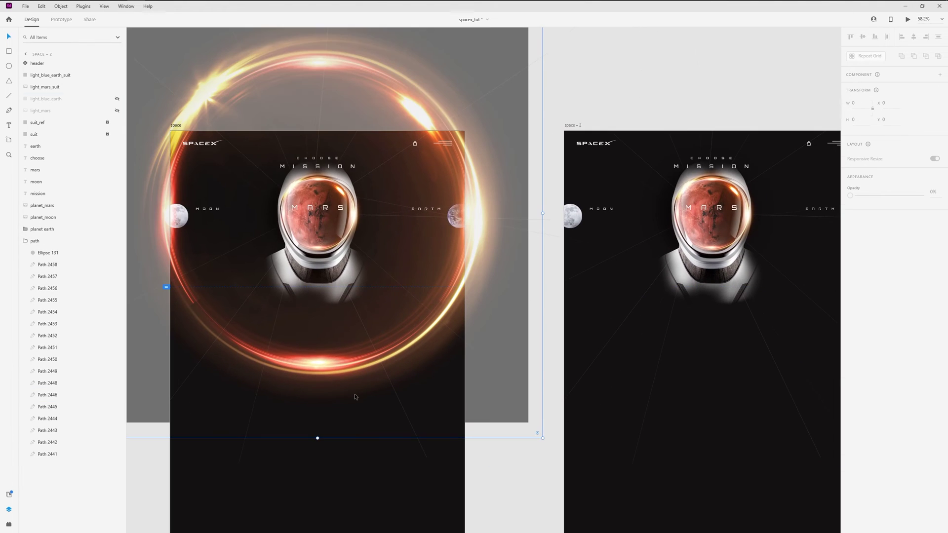
key(ctrl+z)
click(65, 398)
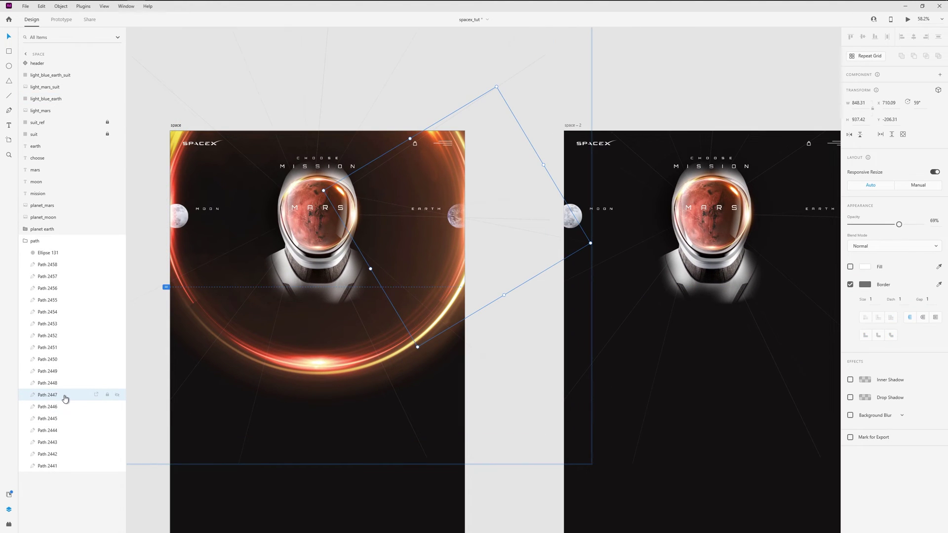
click(522, 313)
scroll(592, 313, right, 5)
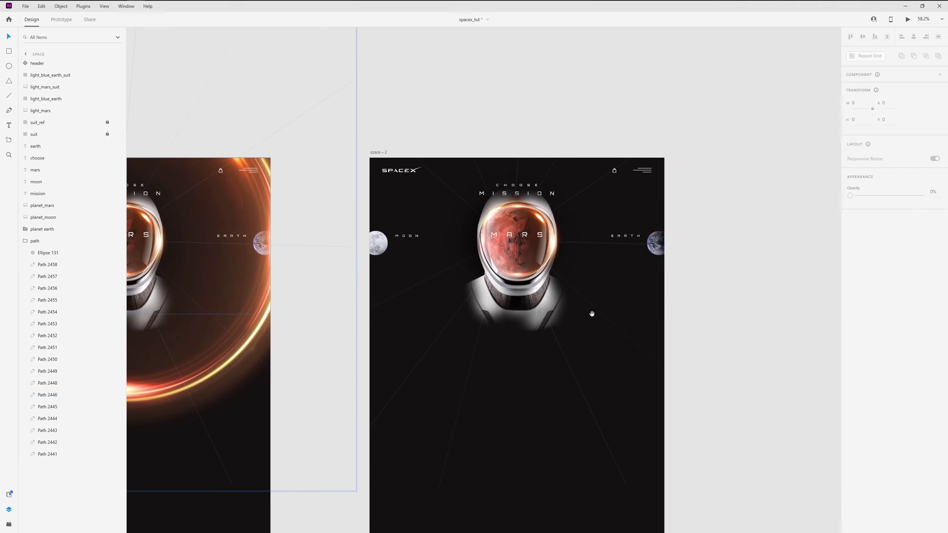
Shrink planet_moon on the space – 2 artboard from its centre to about 69 × 68
scroll(610, 301, up, 3)
drag(592, 272, 576, 265)
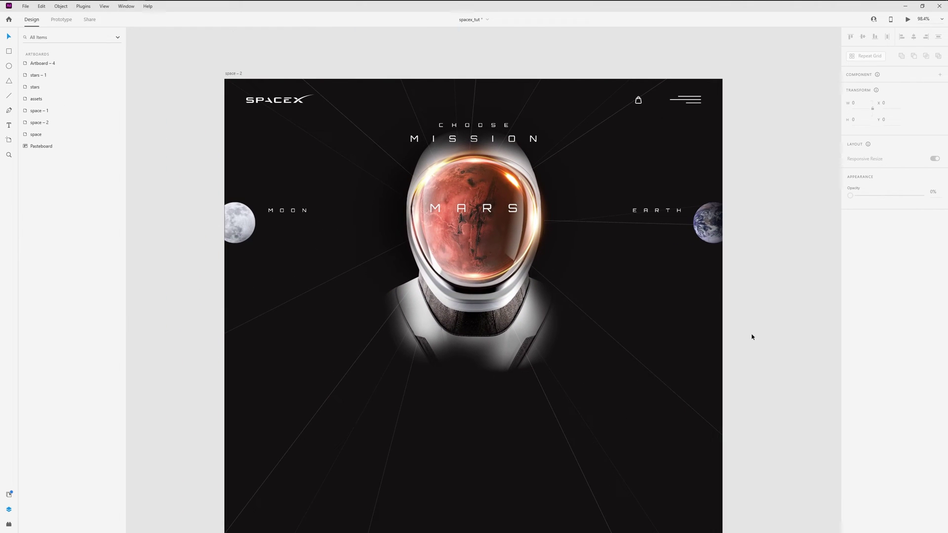
click(250, 239)
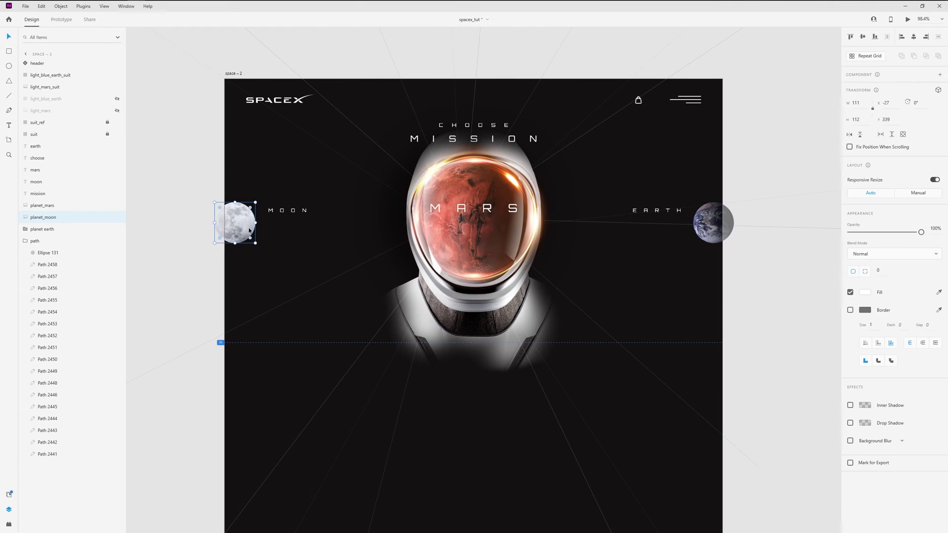
mouse_move(249, 230)
mouse_down()
mouse_move(251, 200)
mouse_move(235, 225)
mouse_up()
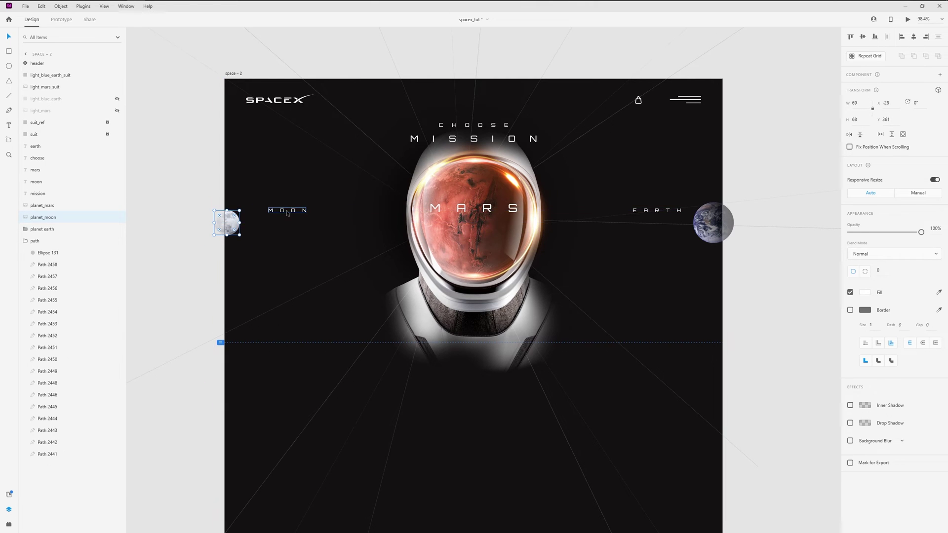
Move the MOON label outward to about X 59 on space – 2 and set its opacity to 0%
drag(288, 212, 265, 213)
key(0)
key(0)
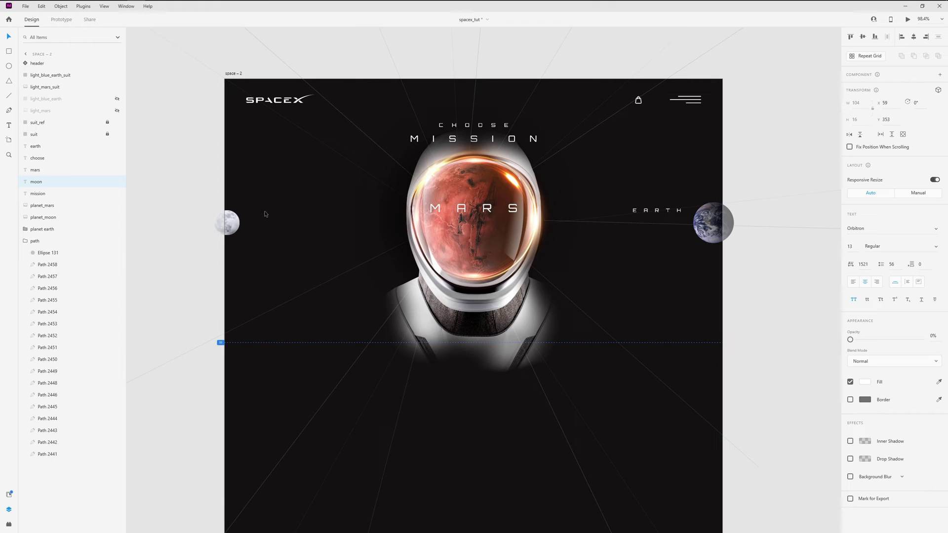
Shift the EARTH label to about X 1174 with 0% opacity and shrink the planet earth group to about 99 × 99
click(651, 212)
drag(641, 212, 662, 216)
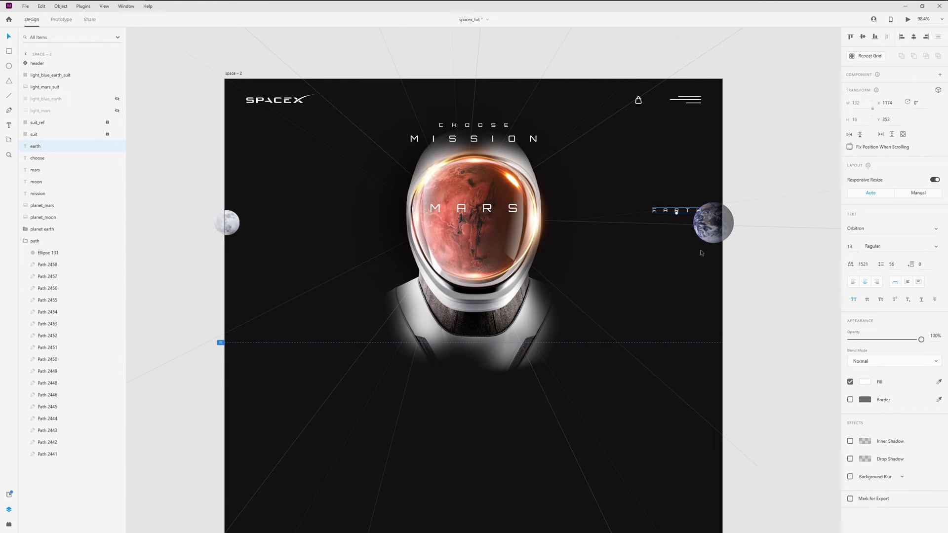
key(0)
key(0)
click(706, 224)
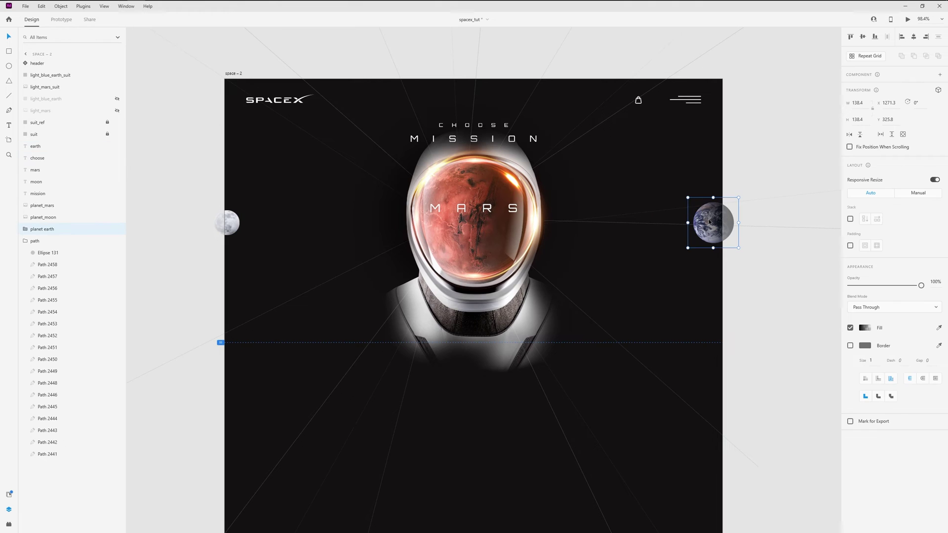
drag(688, 196, 713, 224)
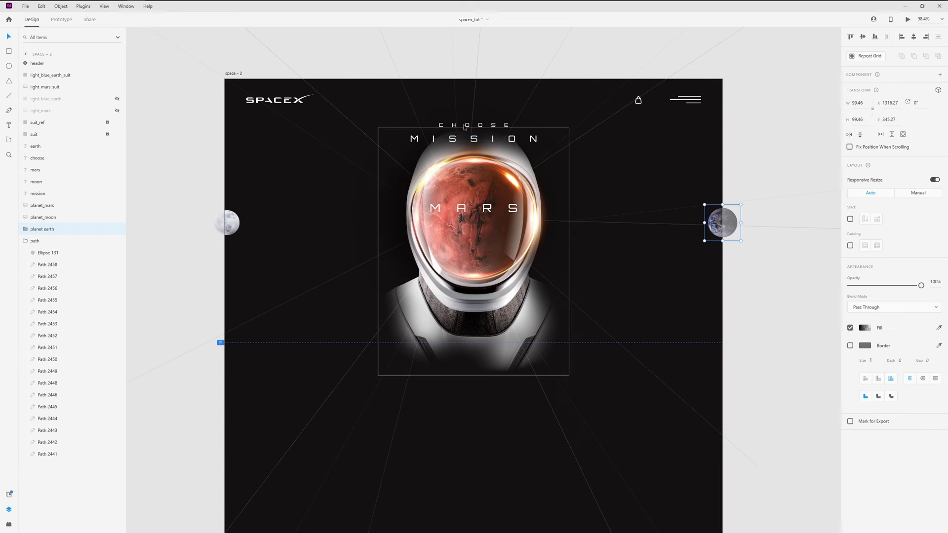
Move the CHOOSE and MISSION texts together up to Y 8 on the space – 2 artboard
click(37, 158)
shift+click(38, 193)
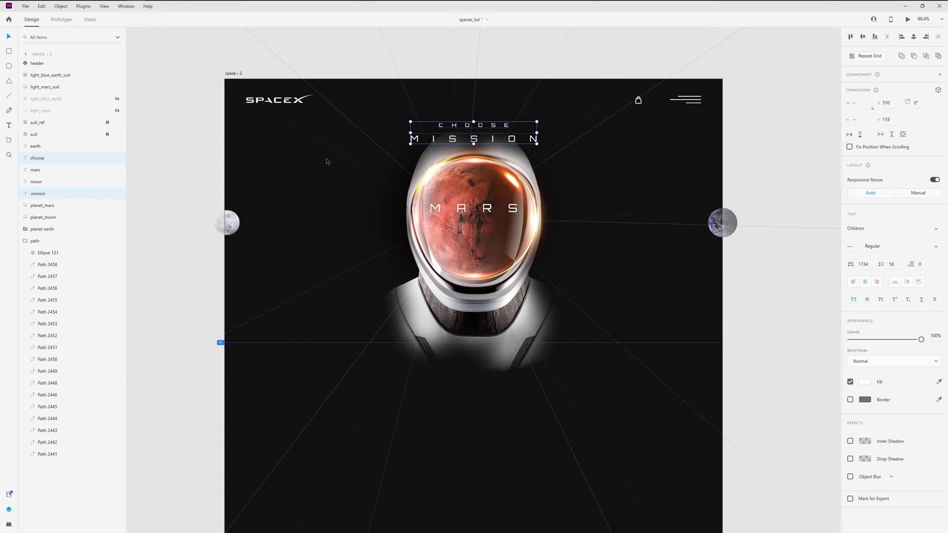
key(shift+Up)
key(shift+Up)
key(shift+Up)
key(shift+Up)
key(shift+Up)
key(shift+Up)
key(shift+Up)
key(shift+Up)
key(shift+Up)
key(shift+Up)
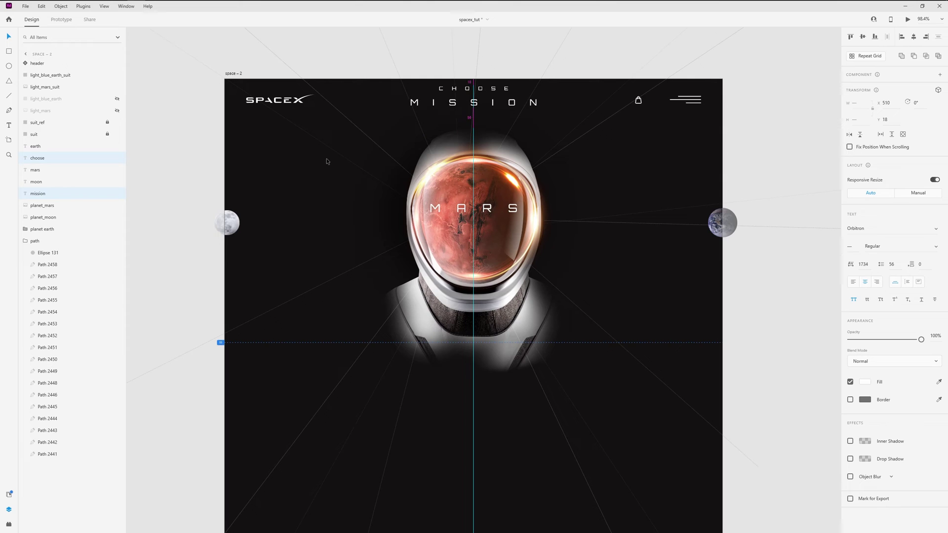
key(shift+Up)
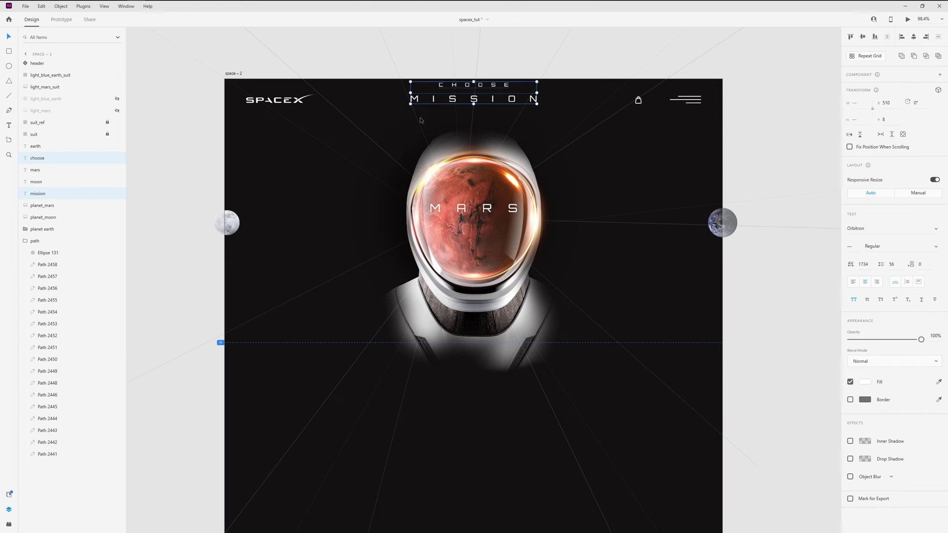
Move the CHOOSE text above the upper edge of the space – 2 artboard, to about Y -23
click(434, 158)
click(453, 91)
drag(453, 91, 453, 77)
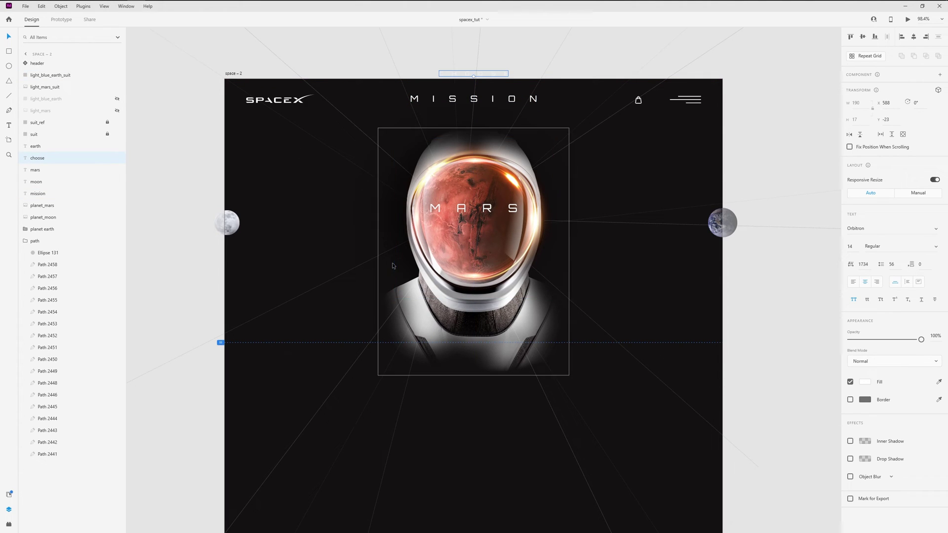
Unlock the suit and suit_ref layers on the space – 2 artboard
click(415, 232)
click(56, 134)
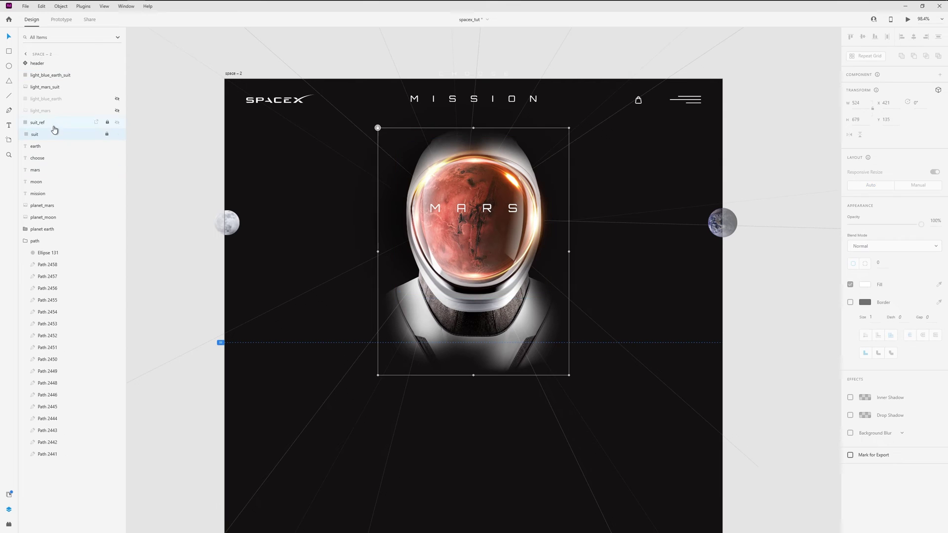
shift+click(52, 123)
click(408, 414)
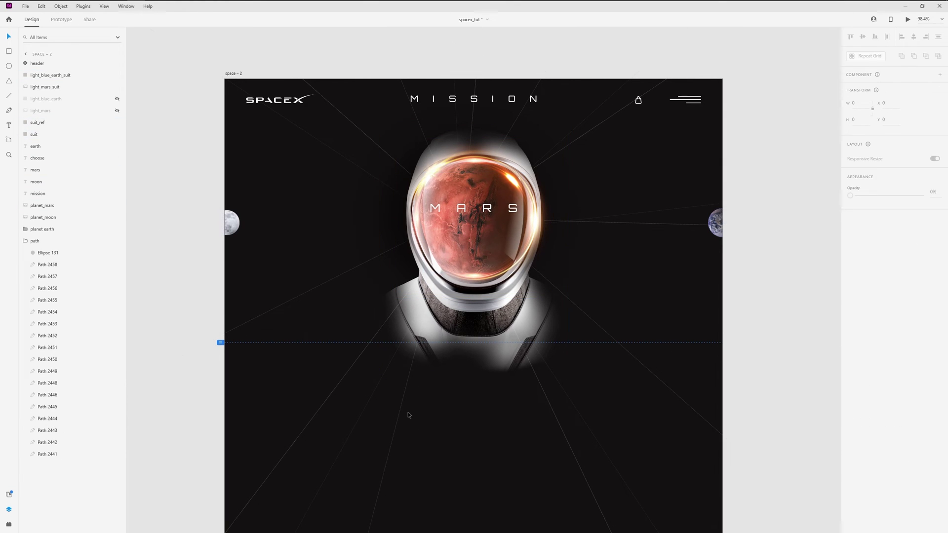
Enlarge suit, suit_ref, light_mars_suit, light_blue_earth_suit and planet_mars together about their centre until the selection starts at about X 292, Y -33
drag(366, 417, 600, 264)
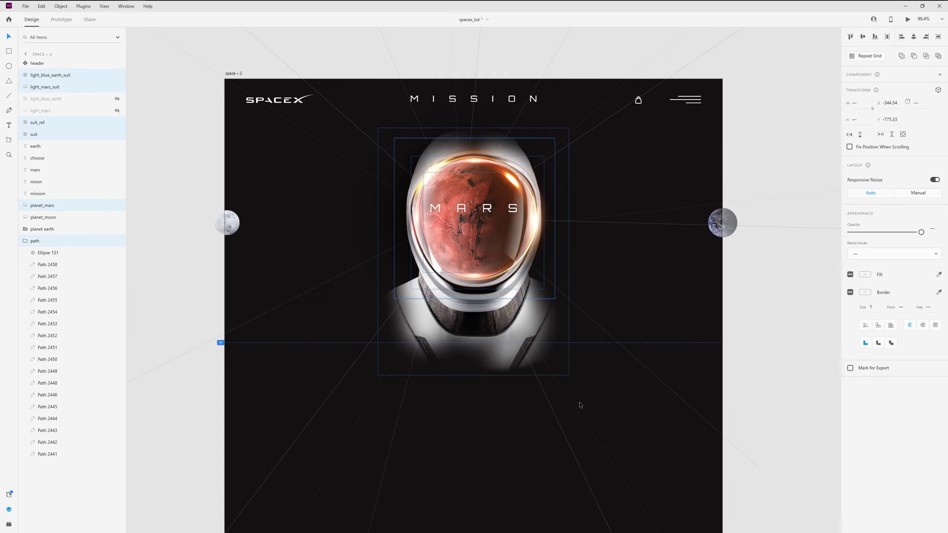
click(43, 135)
ctrl+click(43, 123)
ctrl+click(48, 87)
shift+click(52, 77)
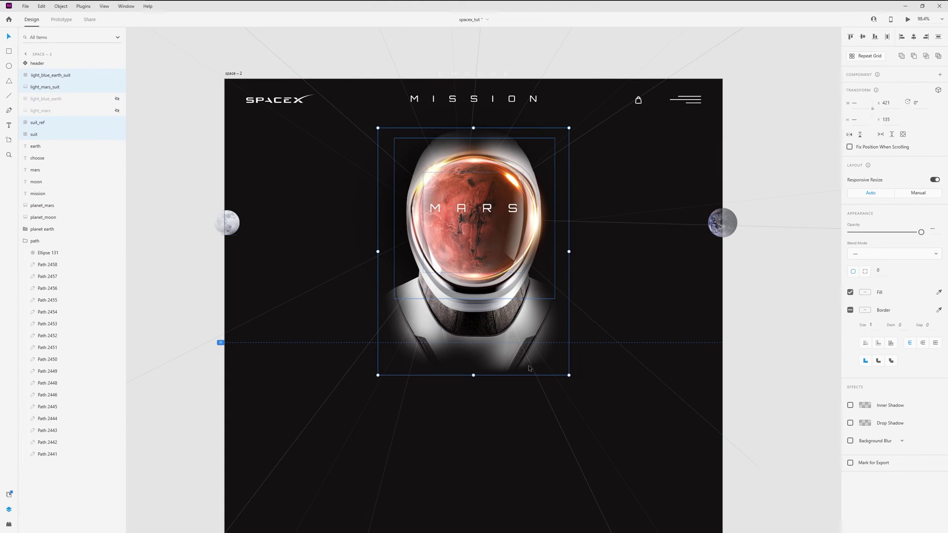
drag(570, 375, 654, 470)
key(ctrl+z)
shift+click(48, 205)
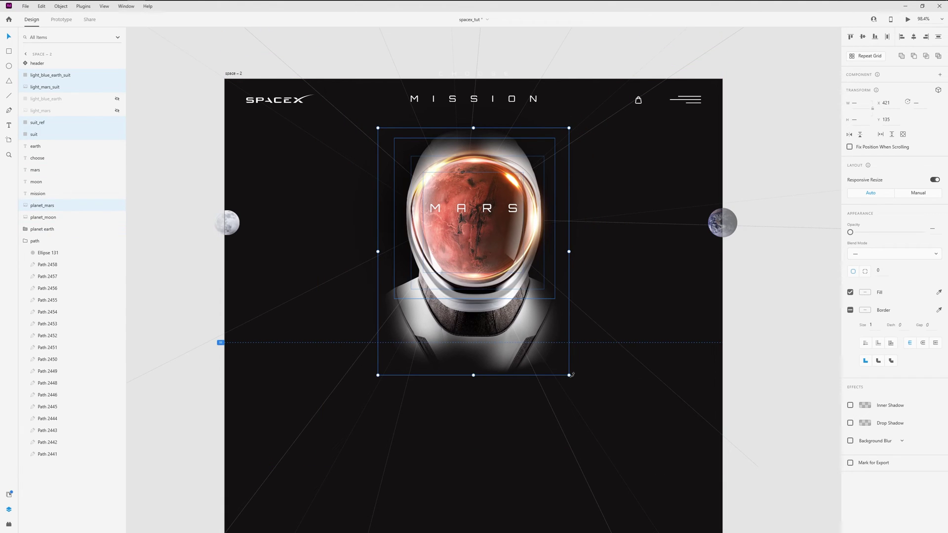
drag(569, 375, 621, 437)
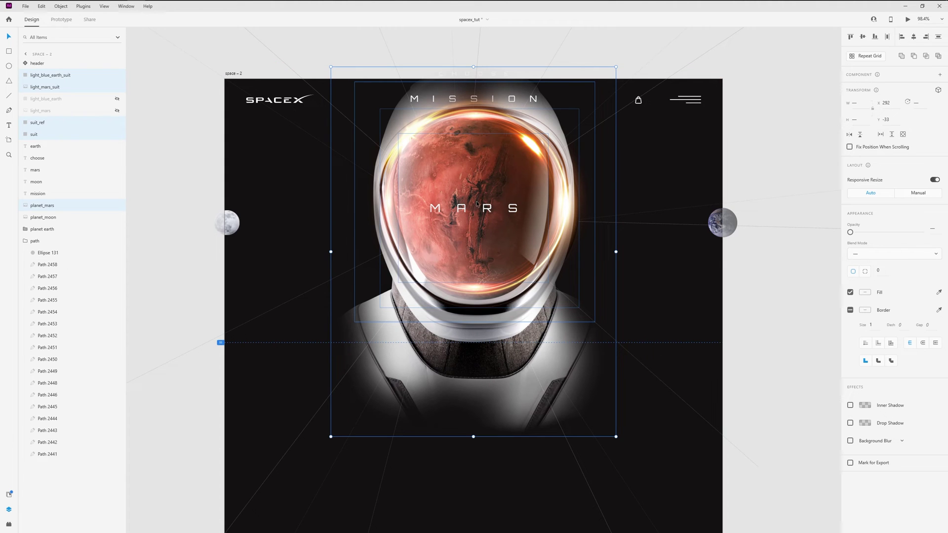
click(538, 517)
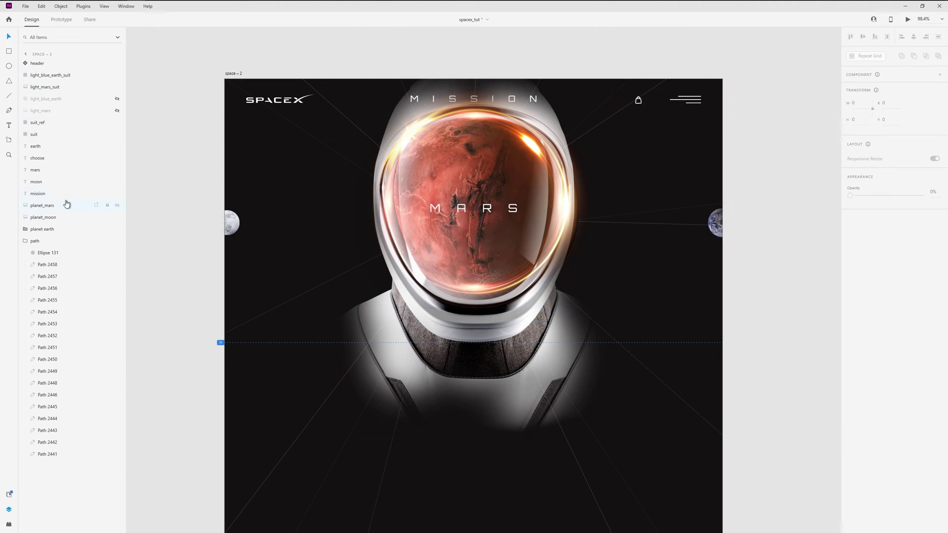
Rotate planet_mars on space – 2 to 0° and shrink it to about 523 × 523 inside the visor
click(50, 207)
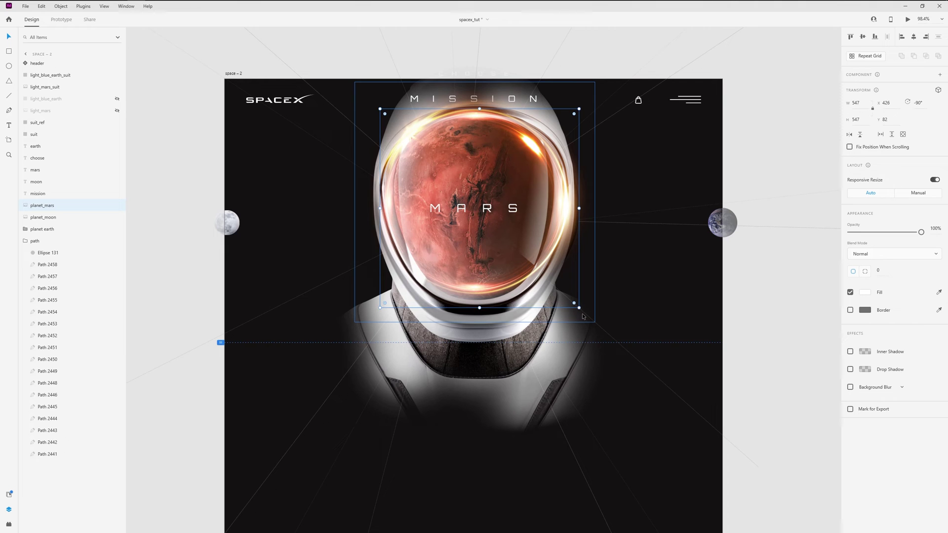
drag(582, 316, 422, 280)
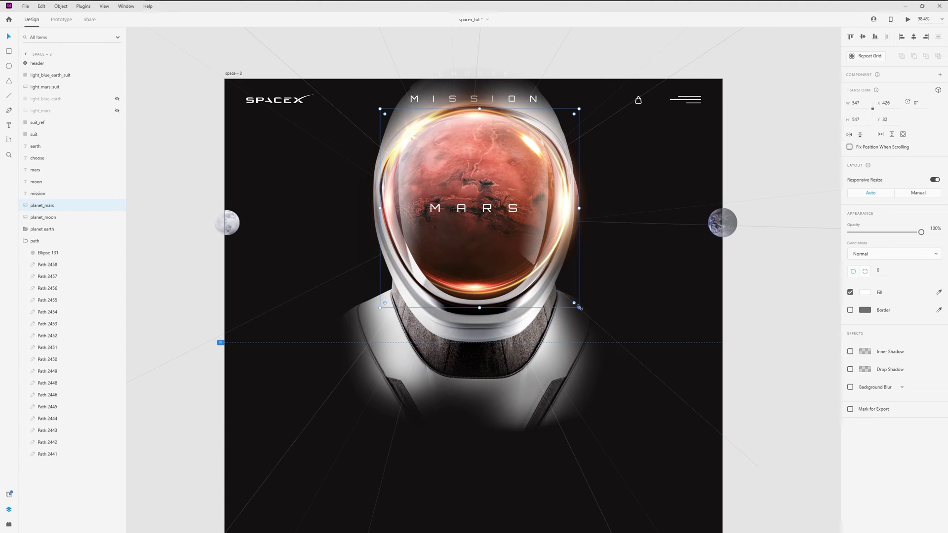
drag(579, 307, 575, 303)
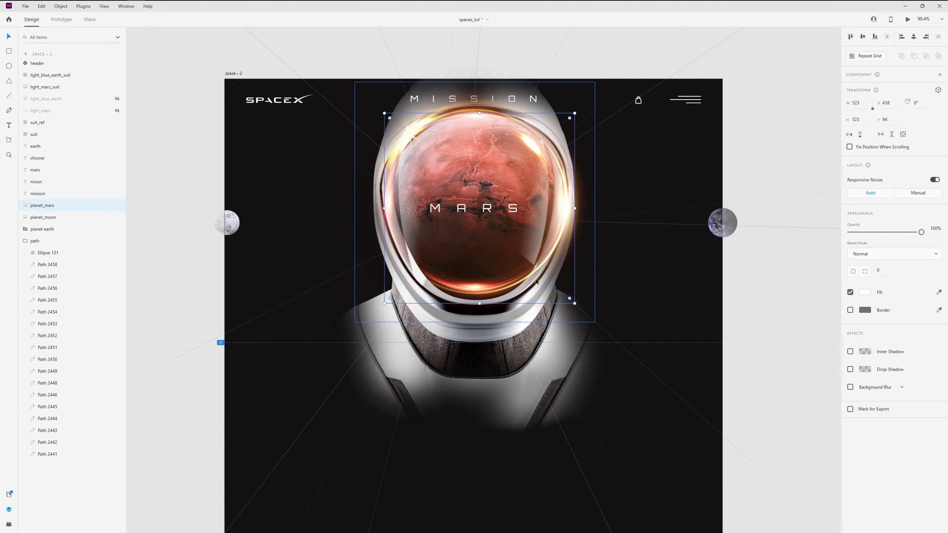
Shrink the light_mars_suit glow slightly so it fits the helmet visor
click(58, 87)
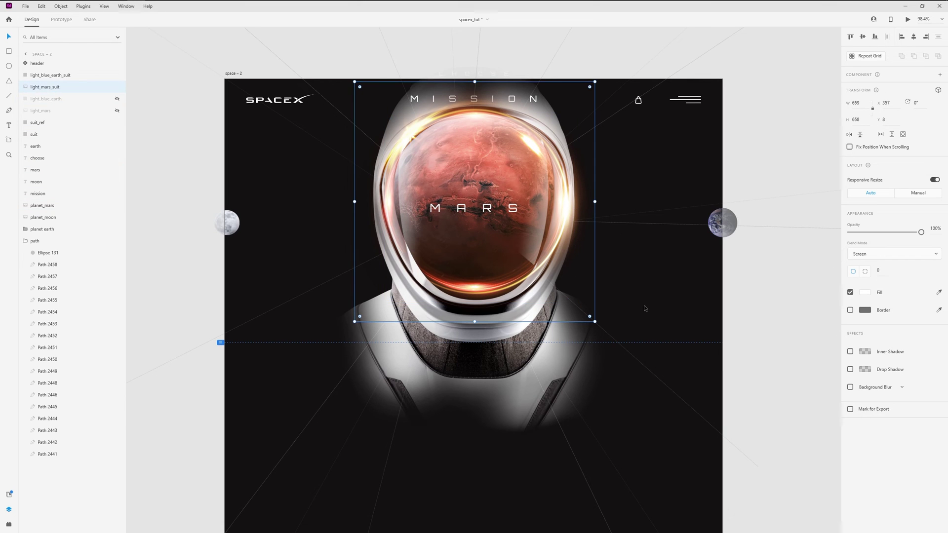
drag(595, 322, 590, 317)
key(Escape)
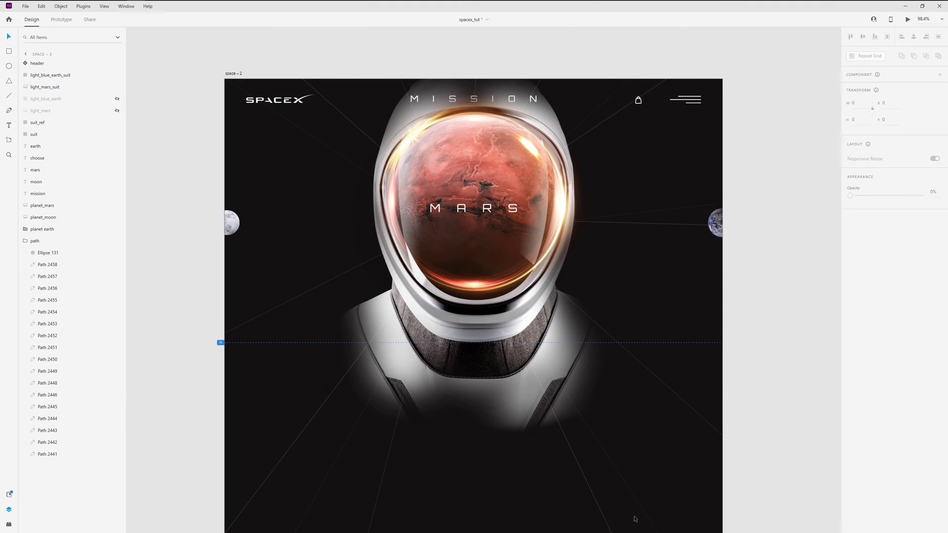
Set the border of all star-line paths on space – 2 to dash 100 and gap 180
click(602, 516)
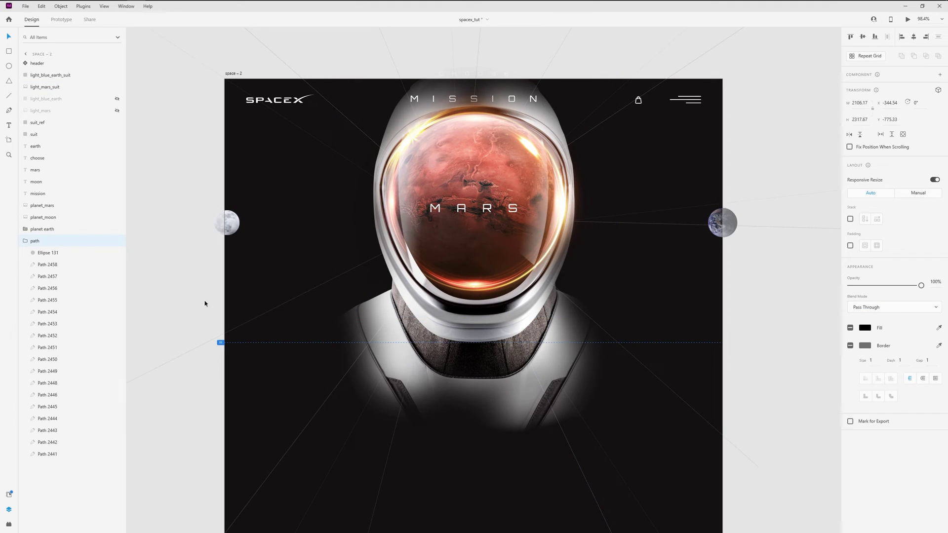
click(48, 266)
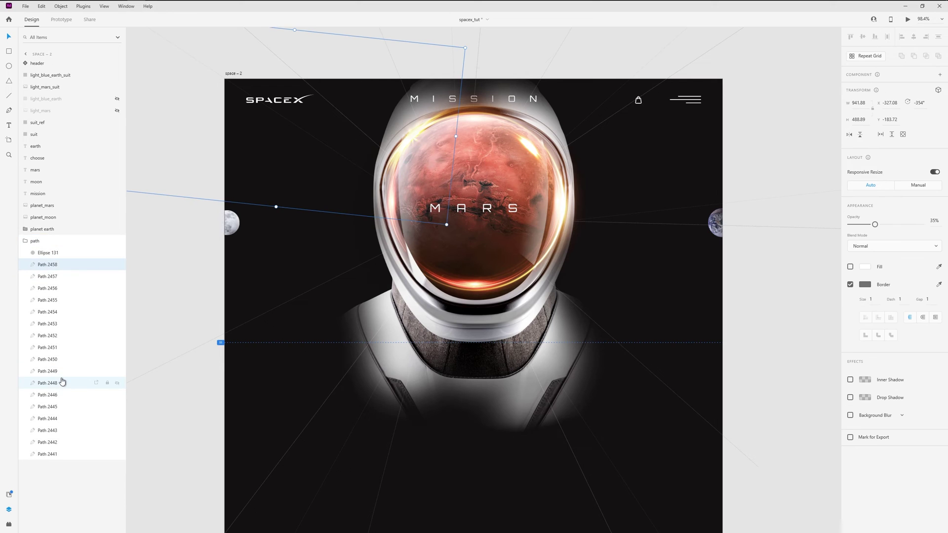
shift+click(55, 454)
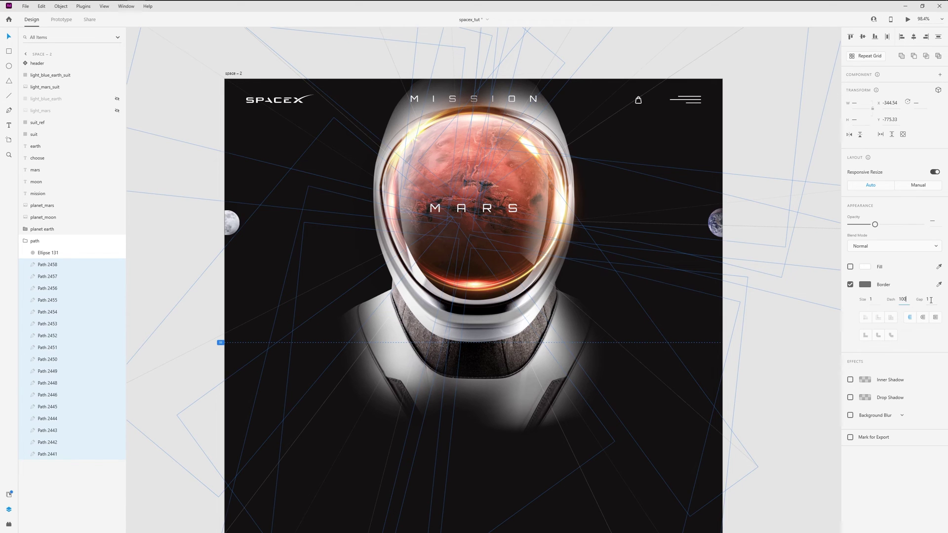
click(929, 299)
click(778, 393)
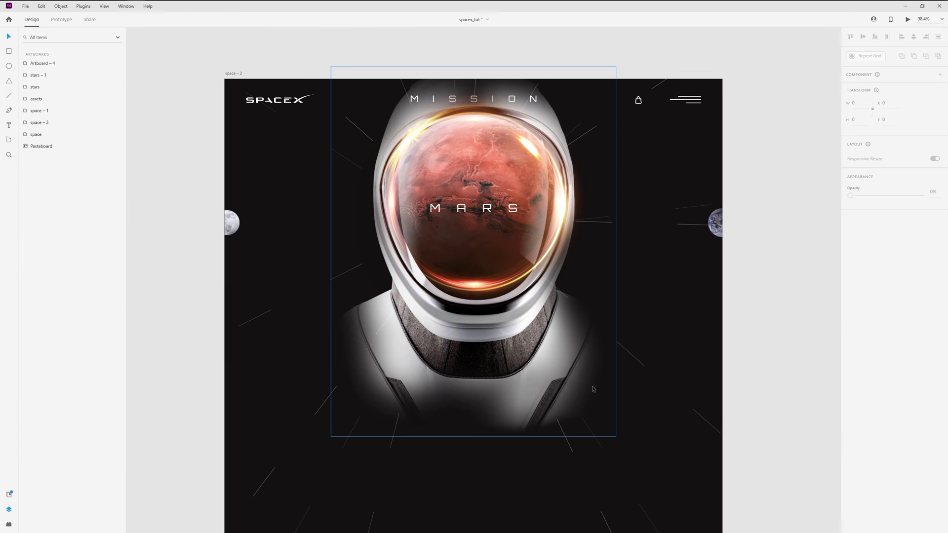
Show the light_mars glow on space – 2 and enlarge it about its centre to about 2247 × 2247
click(461, 358)
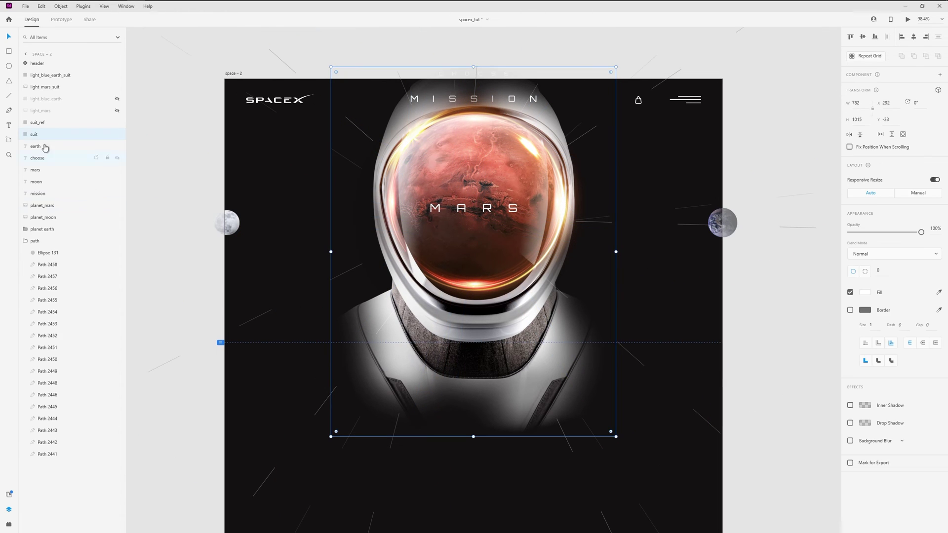
click(118, 114)
click(611, 478)
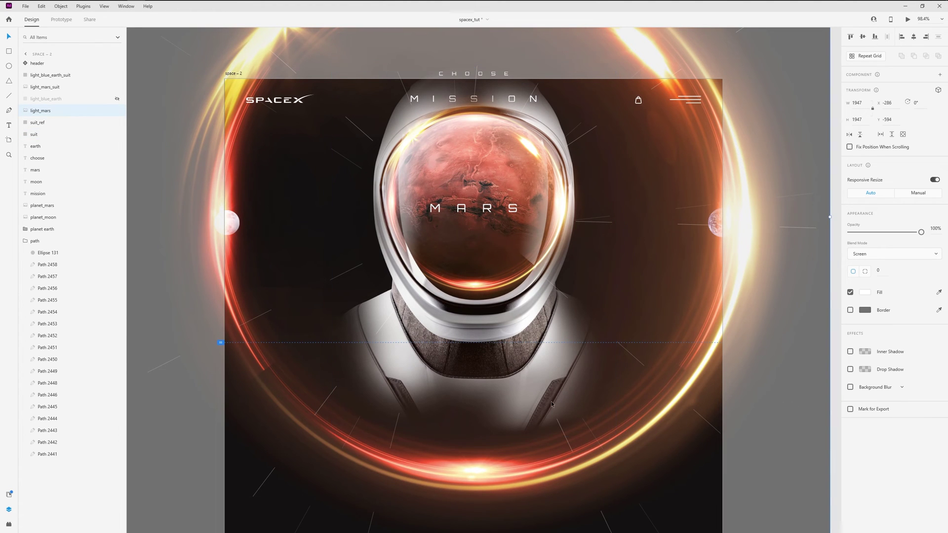
scroll(568, 375, down, 2)
drag(553, 357, 525, 326)
drag(585, 385, 603, 411)
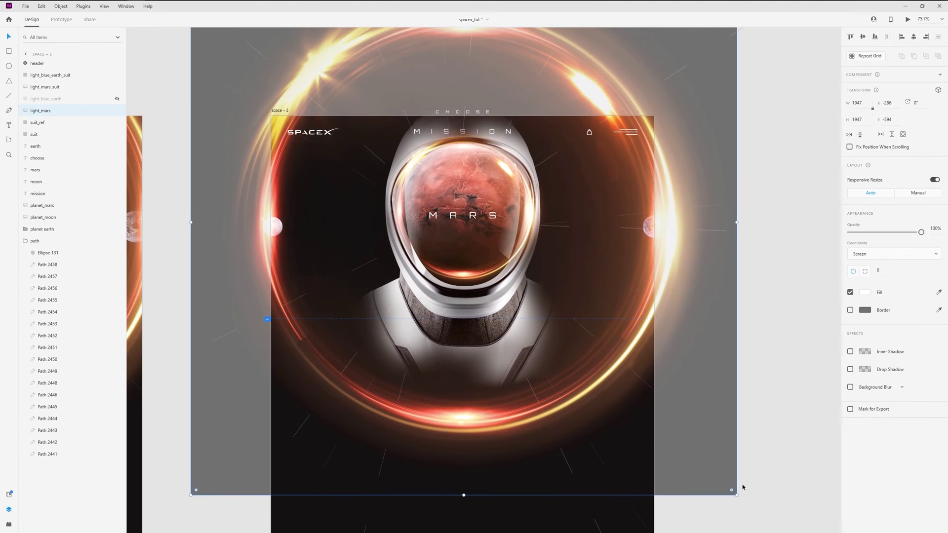
drag(736, 494, 778, 516)
click(756, 523)
Preview the transition from the space artboard to space – 2, and close the preview
scroll(395, 304, down, 5)
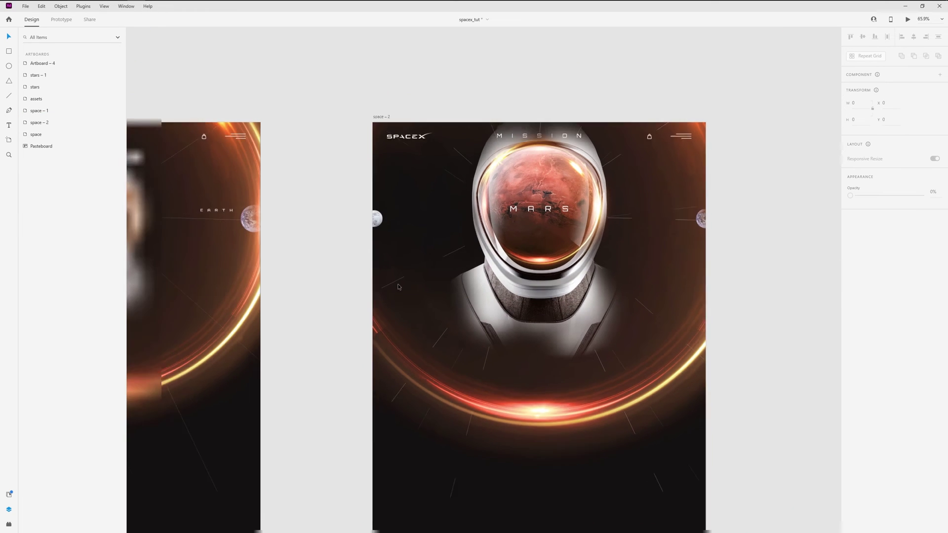
click(174, 160)
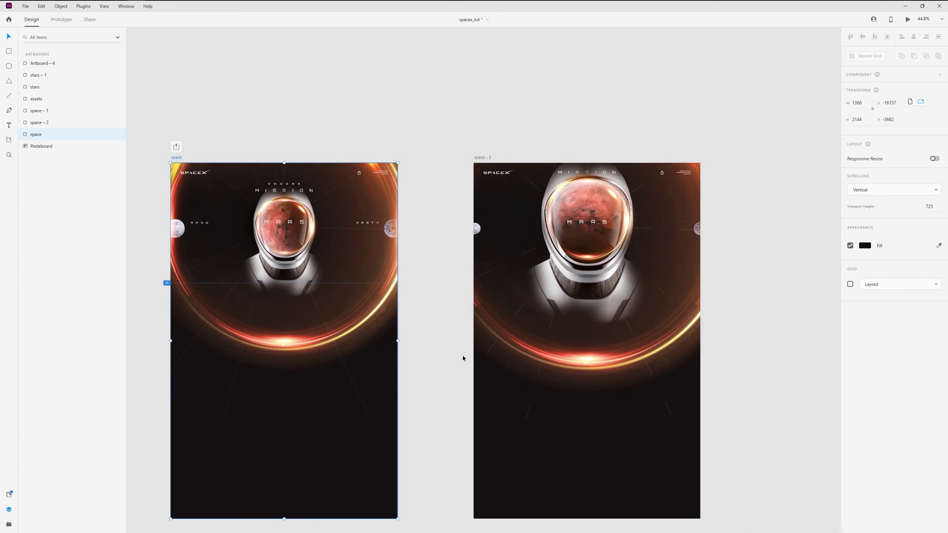
key(ctrl+Return)
drag(365, 64, 508, 114)
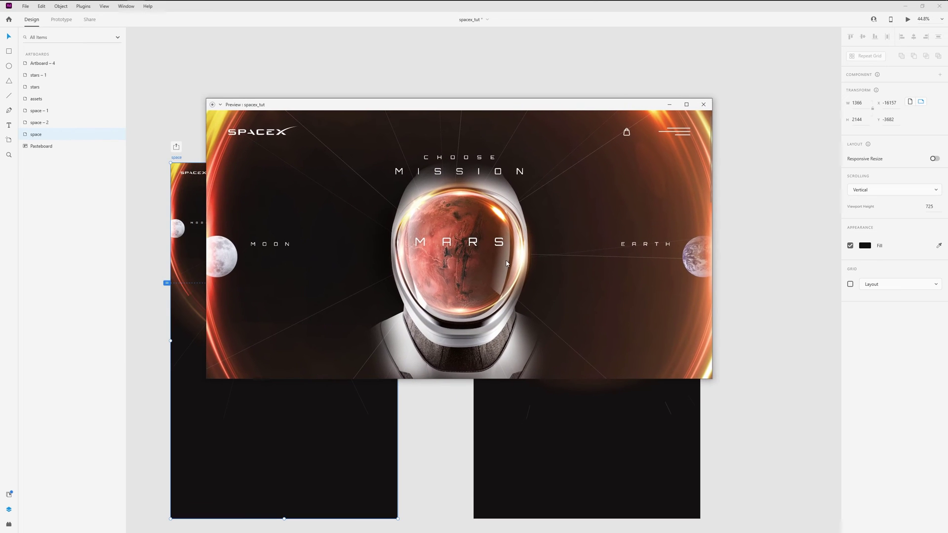
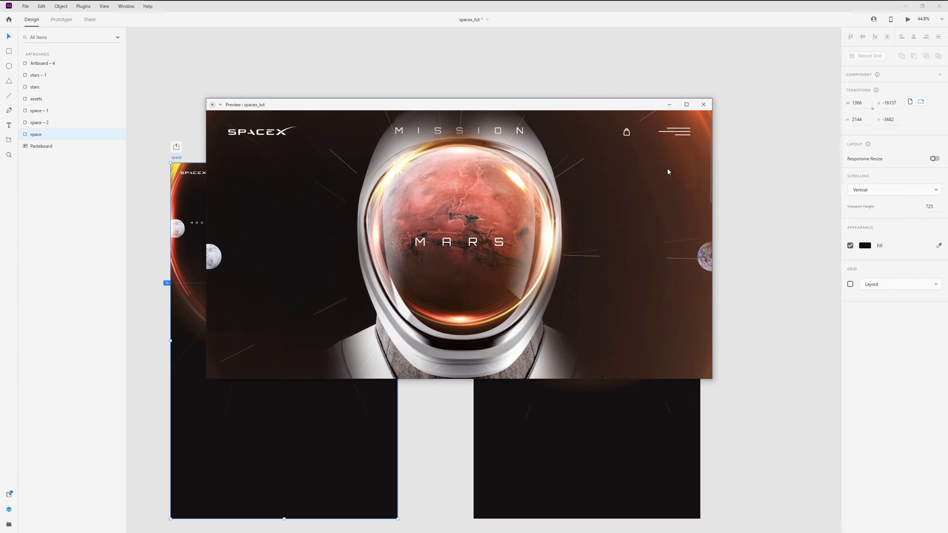
click(704, 105)
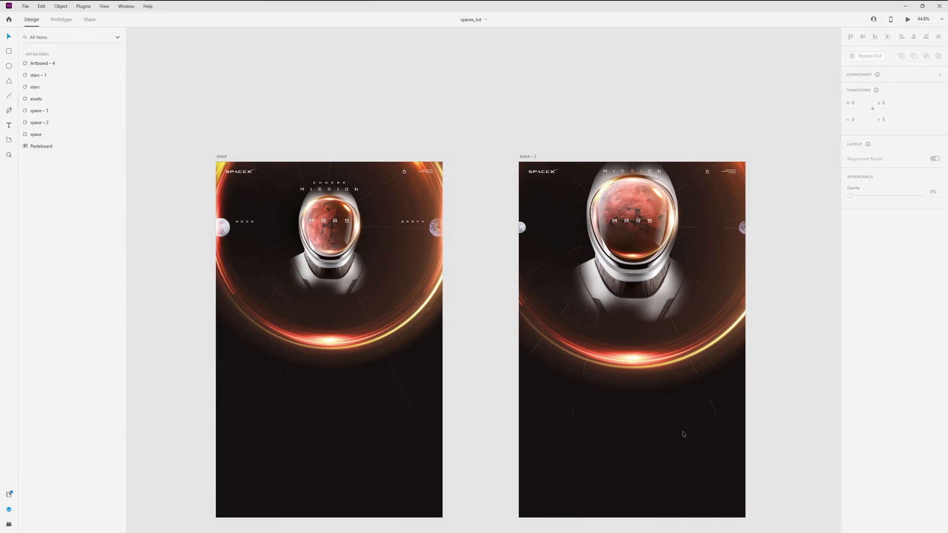
Duplicate all the dashed star-line paths, Path 2441 to Path 2458, inside the path group on space – 2
drag(683, 433, 656, 480)
scroll(697, 420, up, 6)
scroll(600, 418, down, 4)
drag(601, 419, 592, 431)
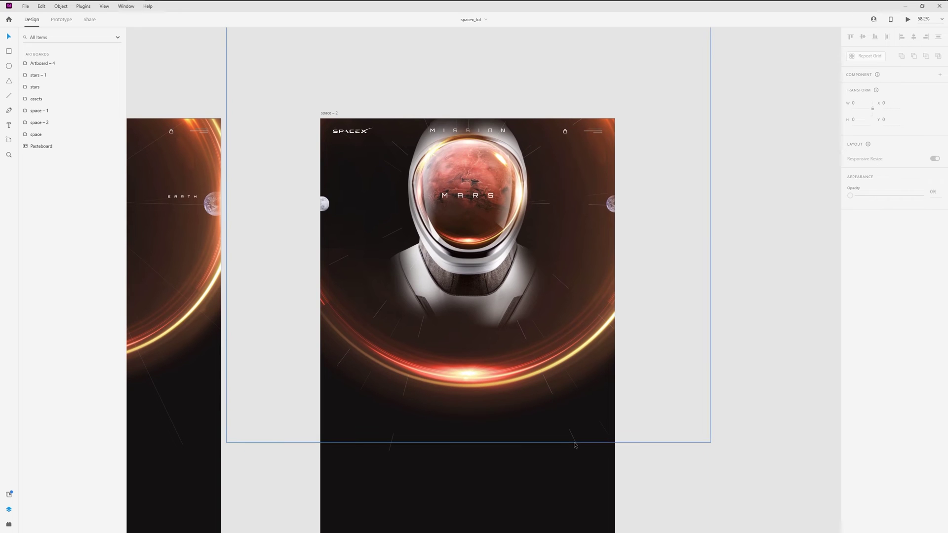
click(575, 443)
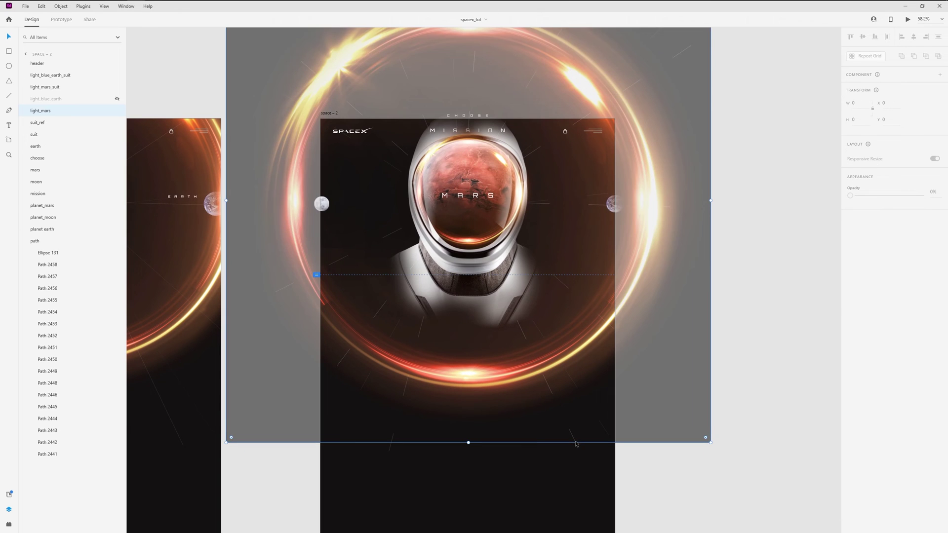
click(53, 264)
shift+click(56, 453)
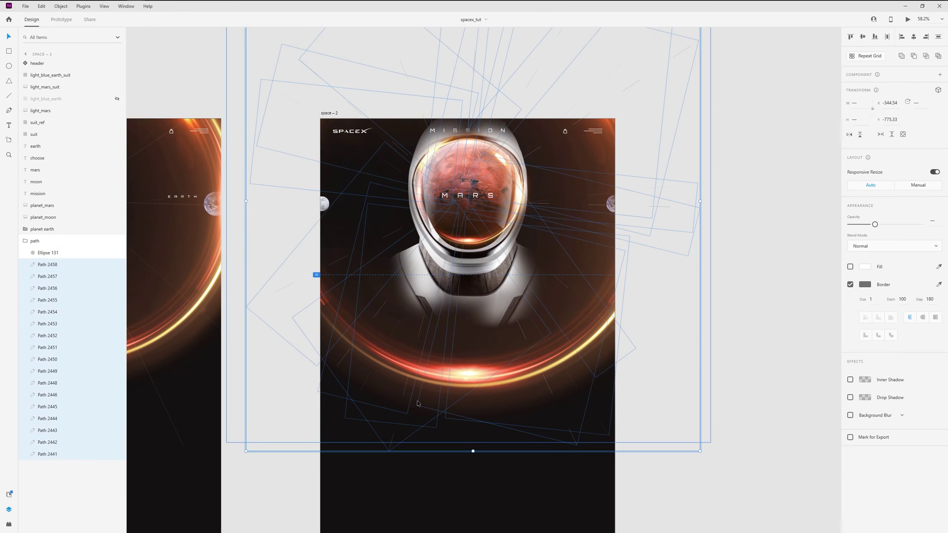
key(ctrl+d)
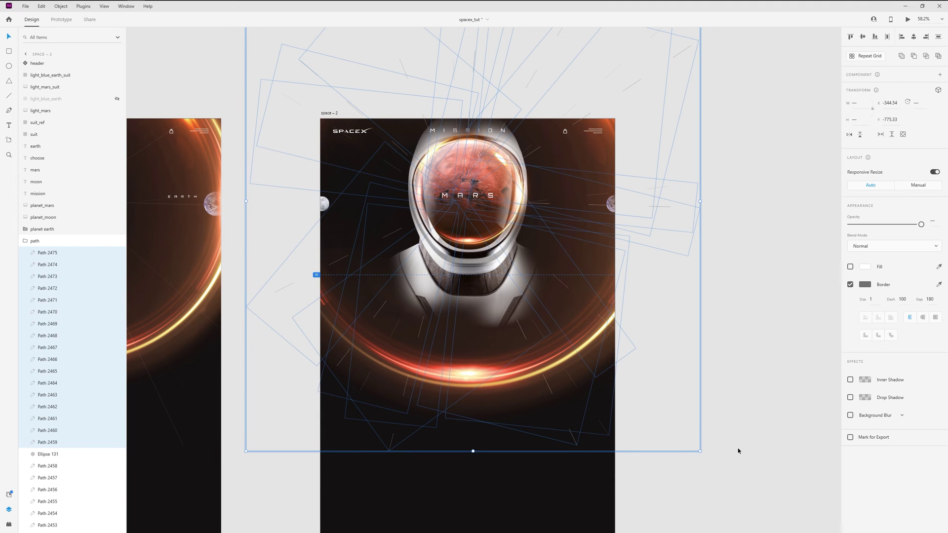
Rotate the duplicated star lines between the originals and shift them down to about X -464.54, Y -712.25
mouse_move(698, 455)
mouse_down()
mouse_move(503, 451)
mouse_move(446, 438)
mouse_move(475, 425)
mouse_move(423, 423)
mouse_up()
key(shift+Down)
key(shift+Down)
key(shift+Down)
key(shift+Down)
key(shift+Down)
key(shift+Down)
key(shift+Down)
key(shift+Down)
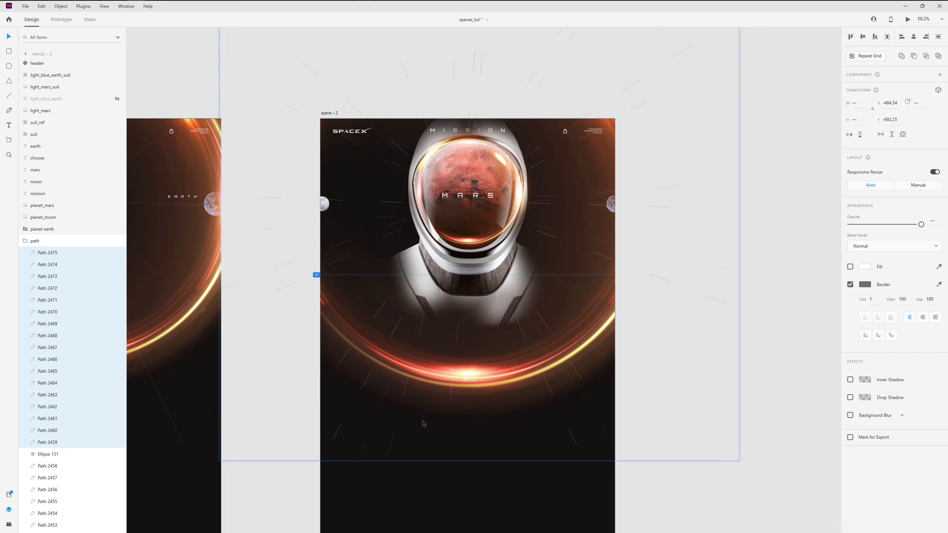
key(shift+Up)
key(shift+Up)
key(shift+Up)
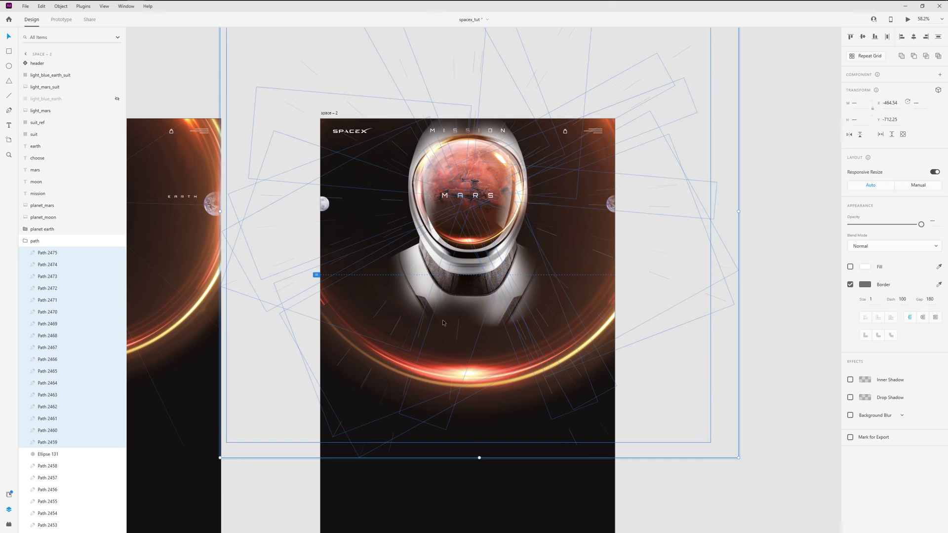
Paste the rotated star lines into the path group on the space artboard and set their dash and gap to 1
drag(203, 347, 540, 346)
drag(414, 336, 417, 352)
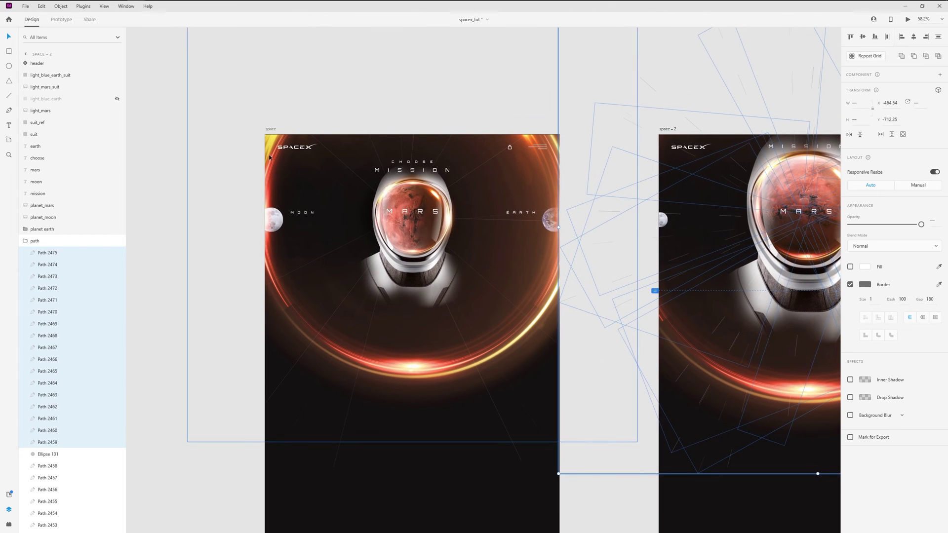
click(352, 380)
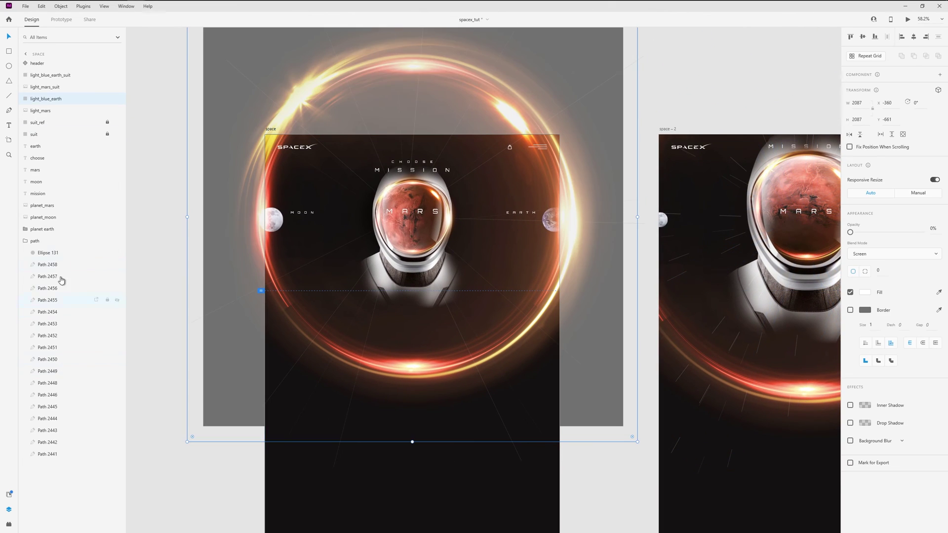
click(53, 269)
key(ctrl+v)
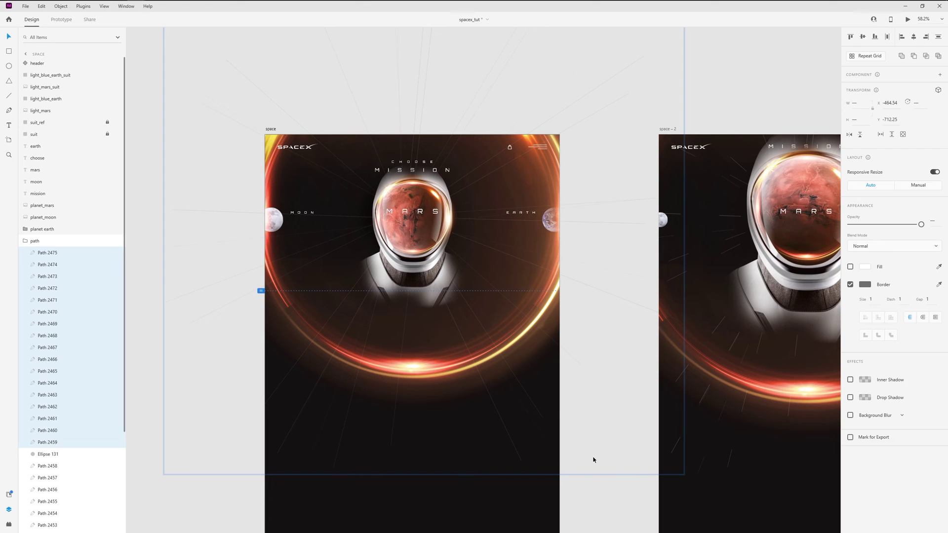
click(656, 413)
Rotate the light_mars_suit visor glow on space – 2 to 67°
drag(655, 413, 316, 402)
scroll(462, 173, up, 3)
click(416, 172)
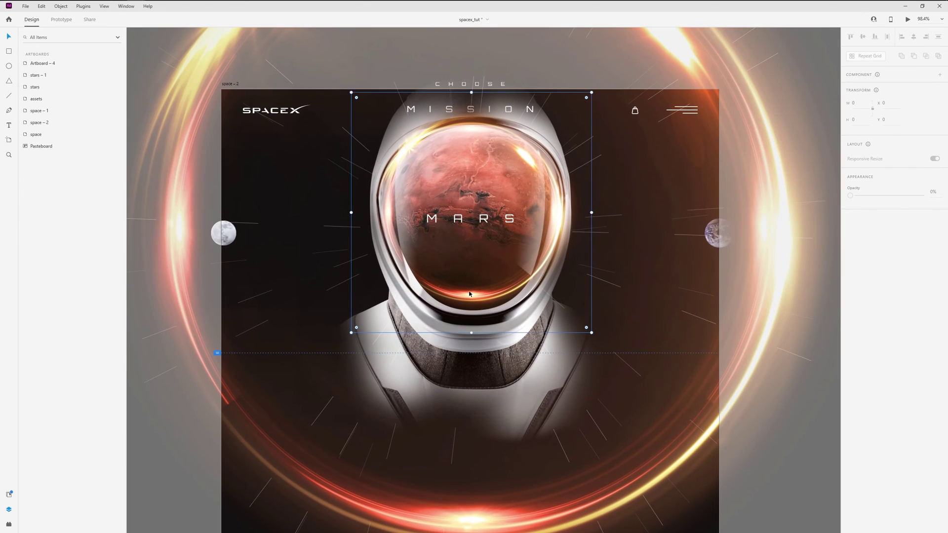
click(51, 111)
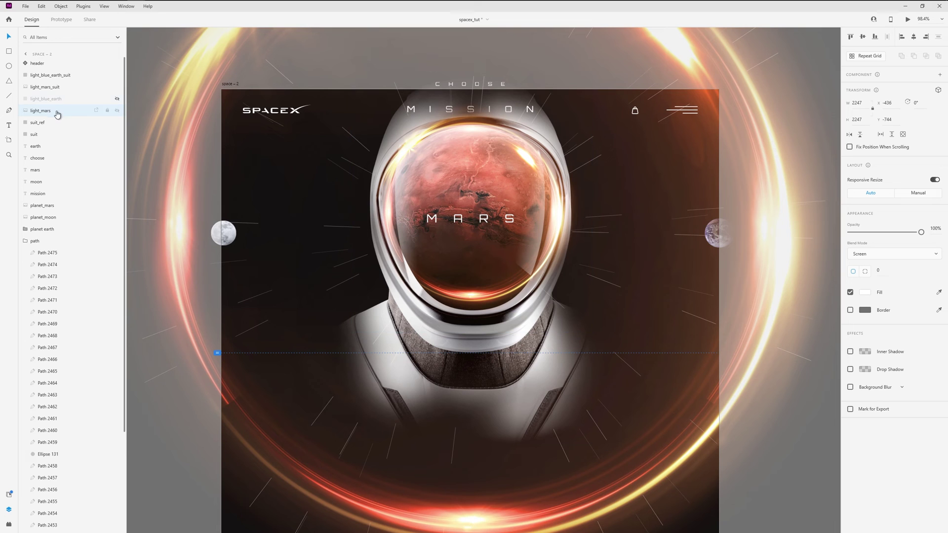
click(54, 88)
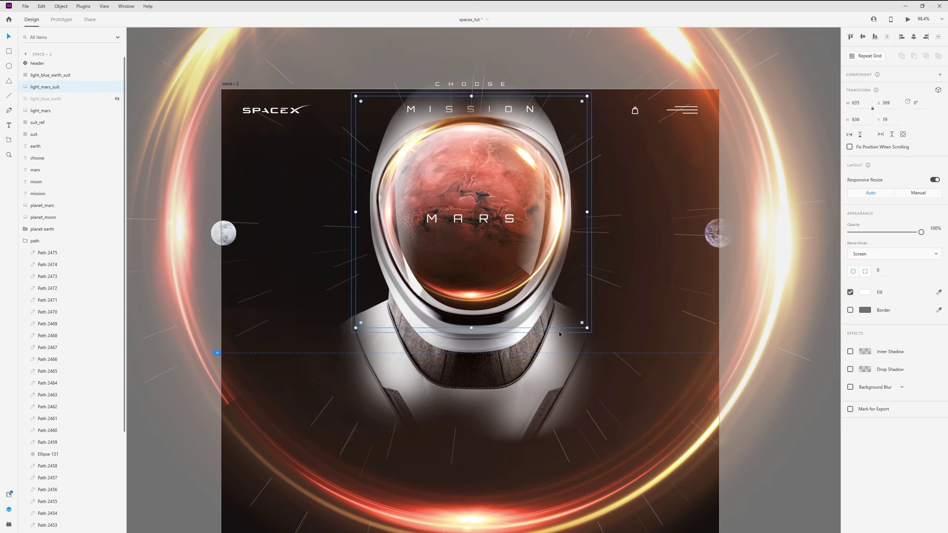
drag(587, 335, 427, 326)
Preview the prototype from the space artboard to check the rotated visor glow and added star lines, and close it
scroll(442, 219, down, 5)
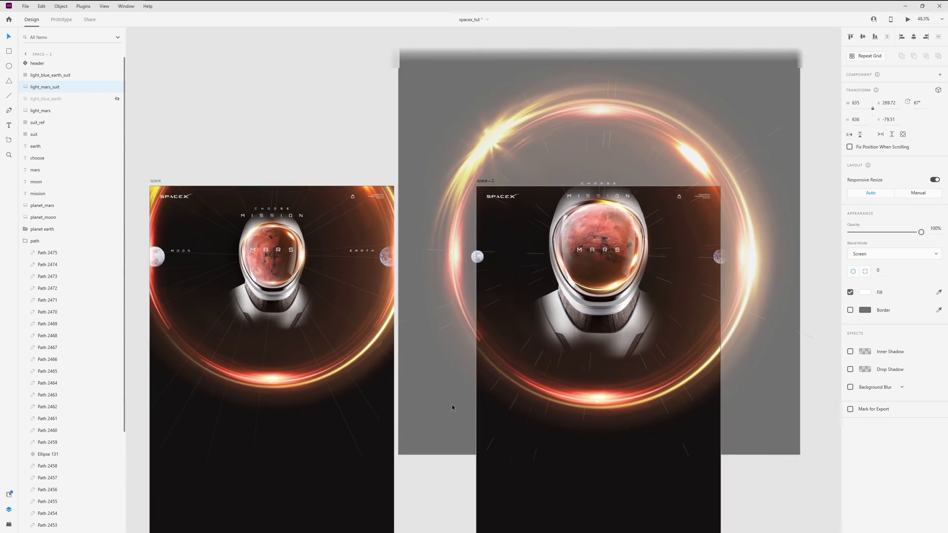
scroll(471, 340, down, 1)
click(469, 340)
click(178, 191)
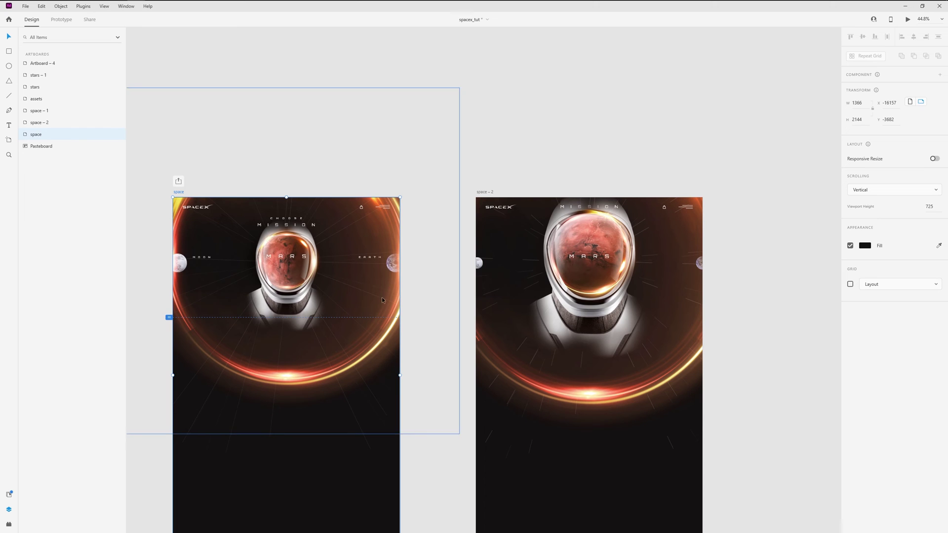
key(ctrl+Return)
drag(332, 56, 458, 113)
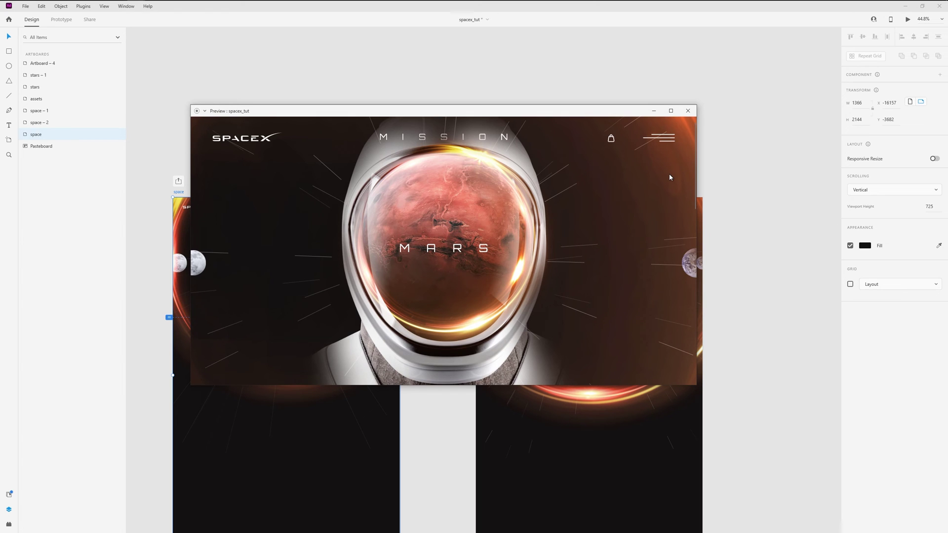
click(686, 111)
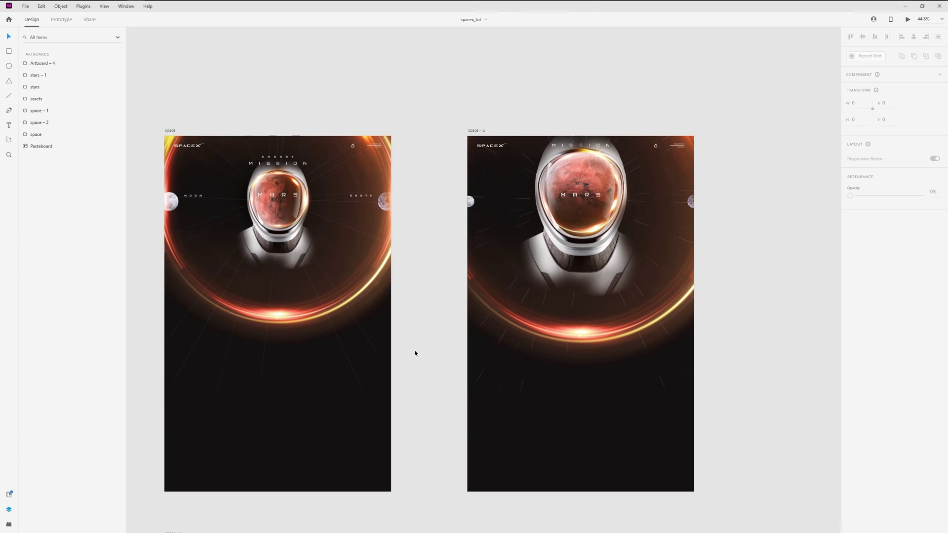
Duplicate the space – 2 artboard beside the original, aligned with its upper edge
scroll(451, 364, right, 3)
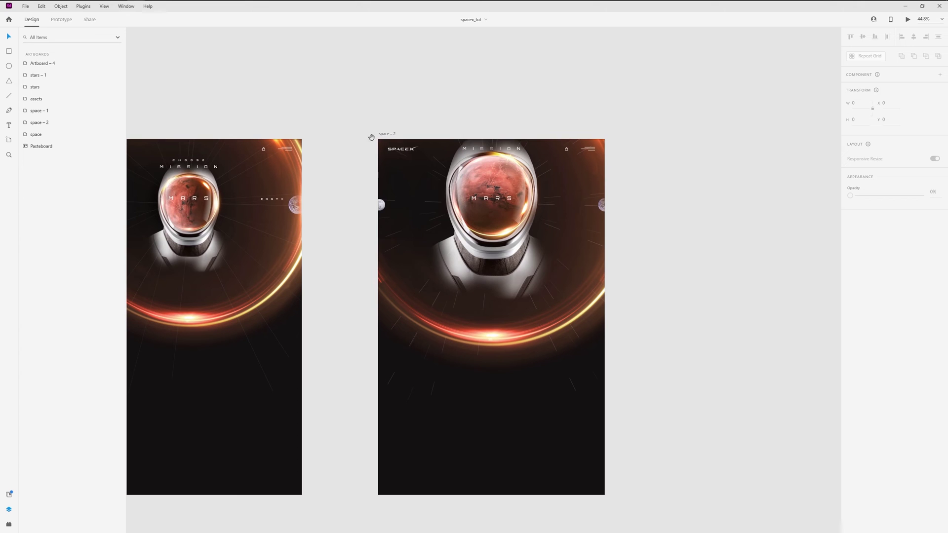
drag(387, 134, 655, 133)
drag(716, 103, 479, 85)
drag(414, 116, 462, 117)
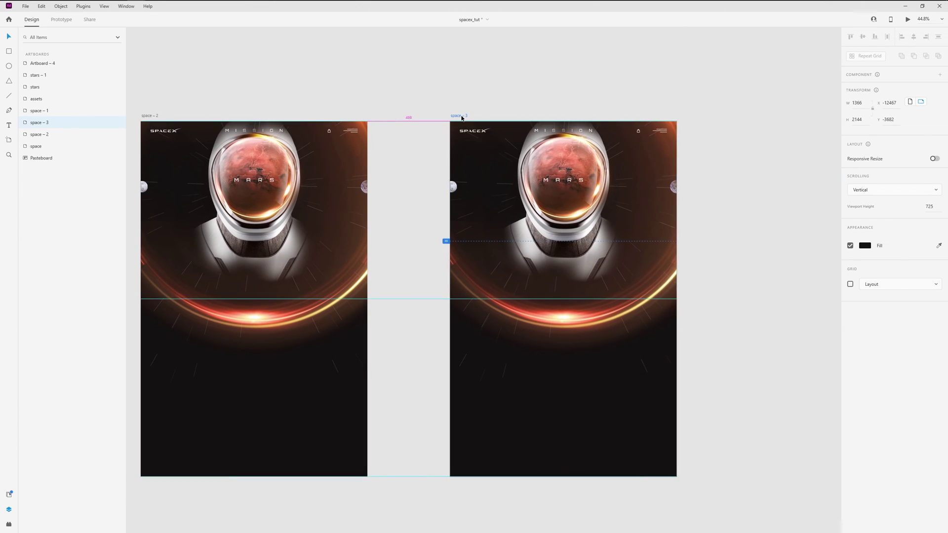
Place the blue starry background with the & BEYOND texts and EXPLORE button beside the space – 3 artboard
scroll(414, 198, down, 3)
scroll(413, 198, down, 2)
scroll(391, 303, down, 5)
drag(335, 359, 393, 440)
drag(471, 352, 595, 166)
drag(596, 166, 575, 99)
scroll(561, 295, up, 5)
drag(493, 188, 602, 256)
click(491, 321)
Copy the BG_space image onto the space – 3 artboard and send it behind all other layers
click(644, 391)
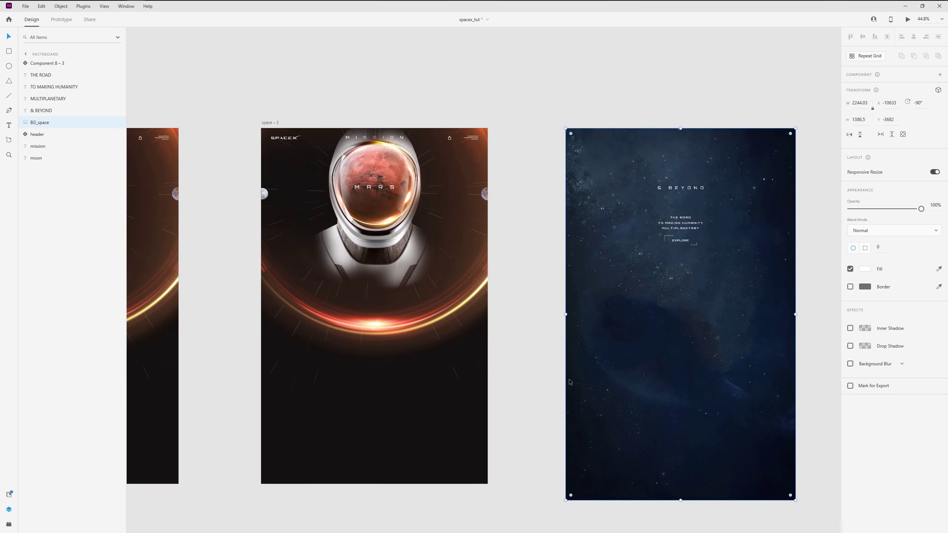
click(268, 122)
key(ctrl+v)
drag(351, 259, 410, 234)
key(ctrl+shift+[)
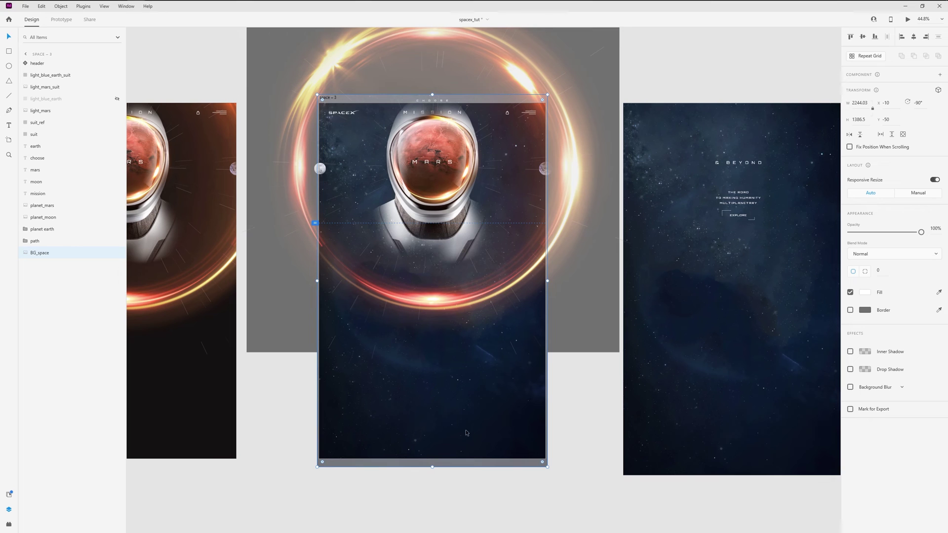
Move BG_space on space – 3 down to about Y -14.5 and set its opacity to 0%
drag(462, 408, 462, 414)
key(0)
key(0)
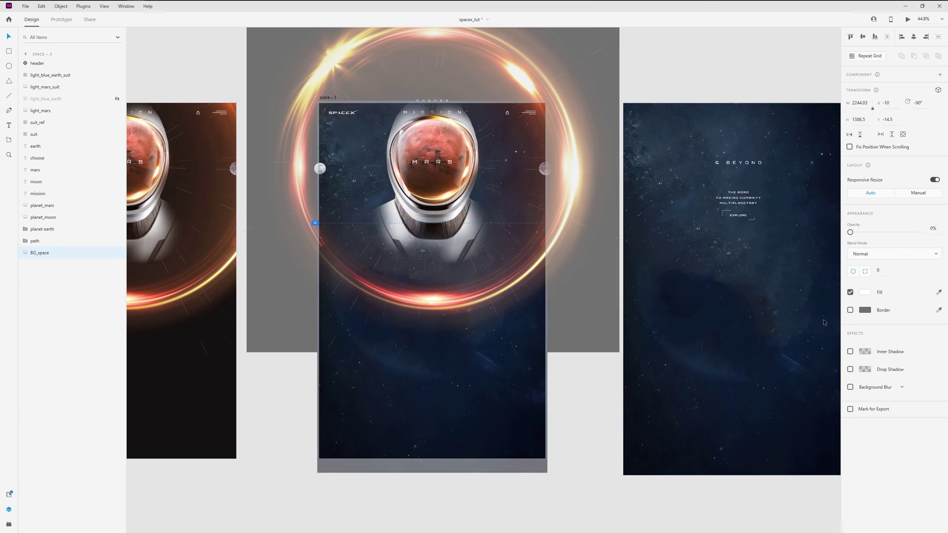
click(561, 460)
Enlarge the light_mars ring on space – 3 to 2561 × 2561 from its centre and set its opacity to 0%
scroll(565, 434, left, 5)
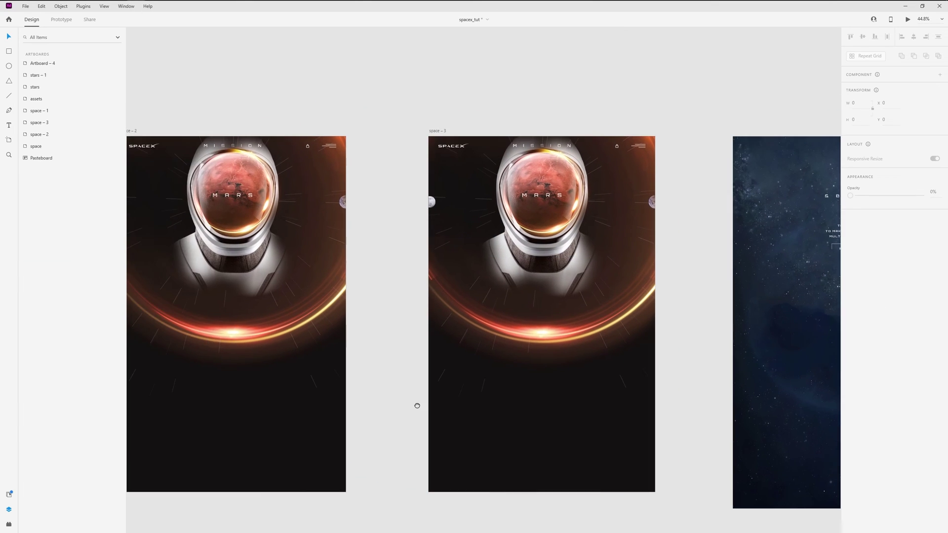
click(615, 337)
scroll(588, 402, right, 5)
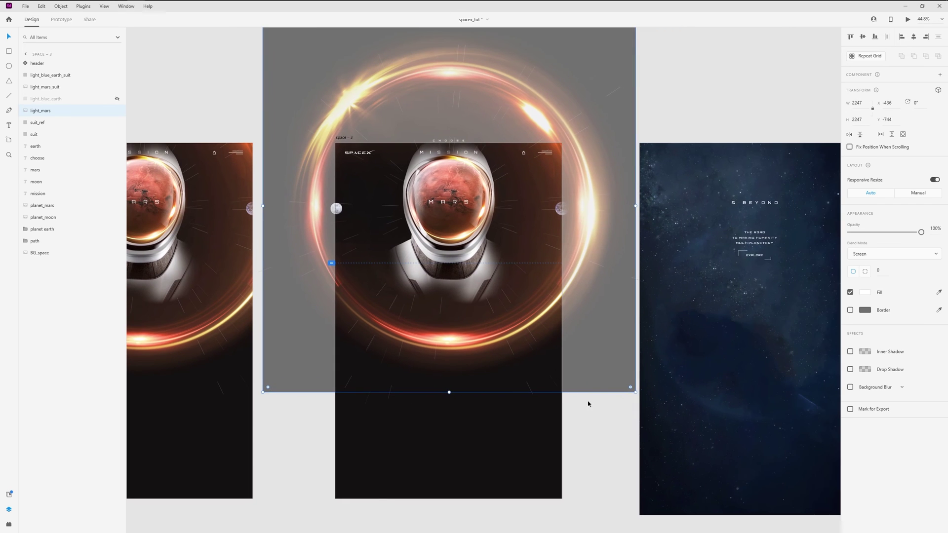
drag(636, 392, 662, 418)
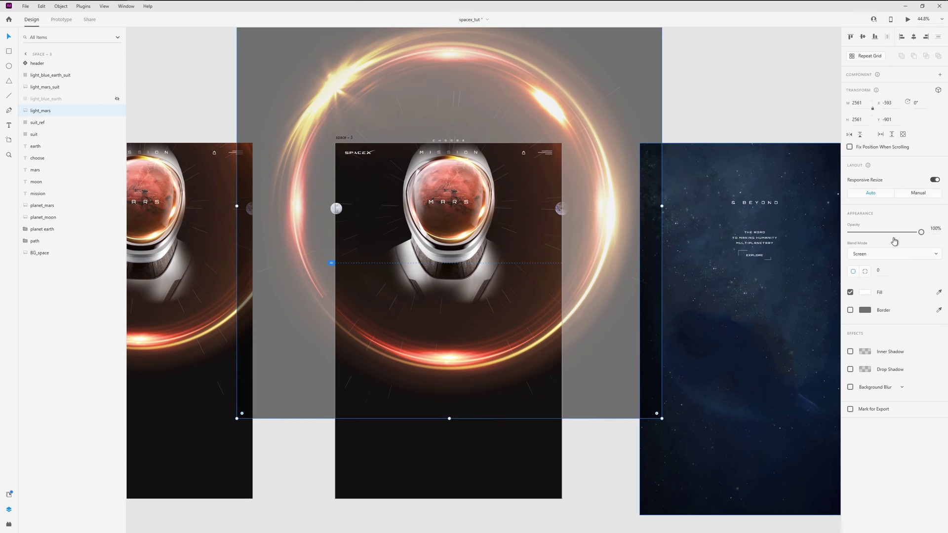
drag(903, 232, 848, 232)
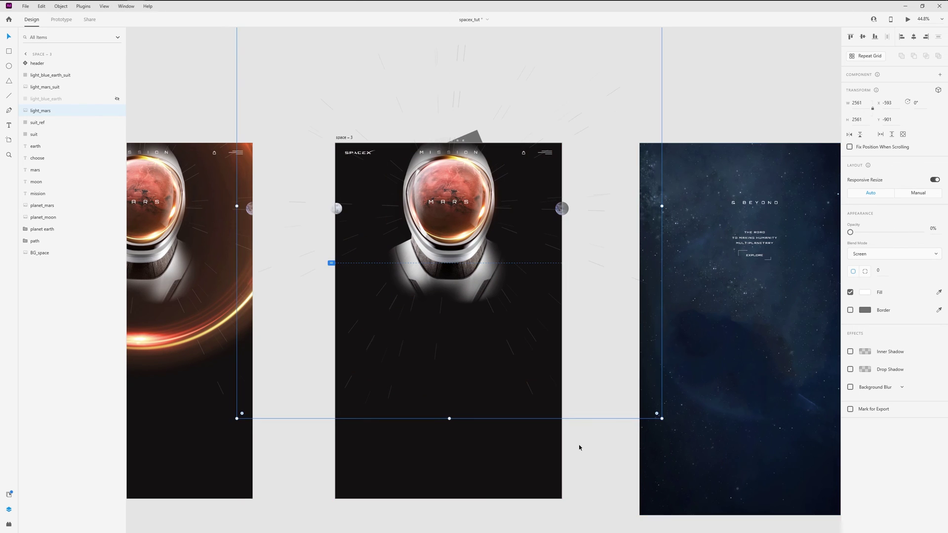
click(569, 494)
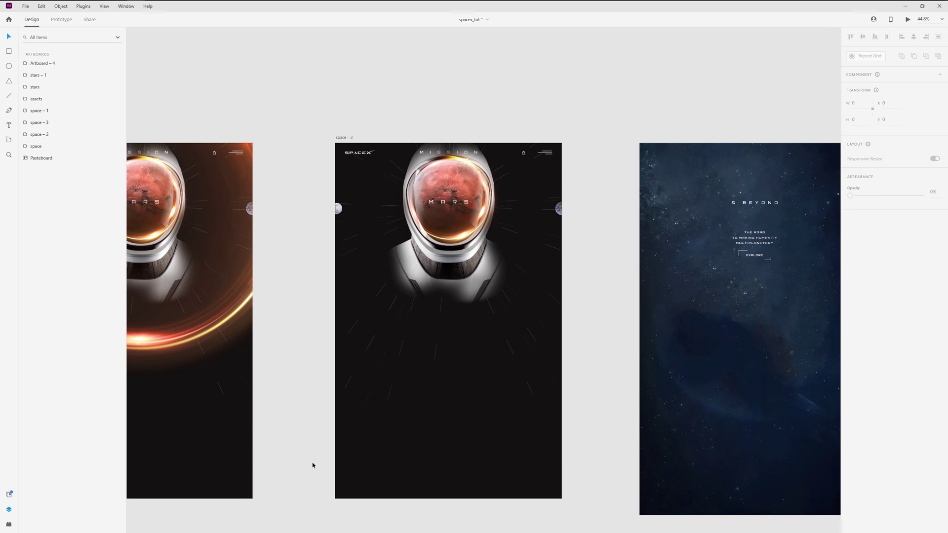
Hide light_mars on space – 3 and move the earth and moon planets outward, just beyond the artboard's side edges
scroll(459, 245, up, 2)
scroll(617, 207, up, 4)
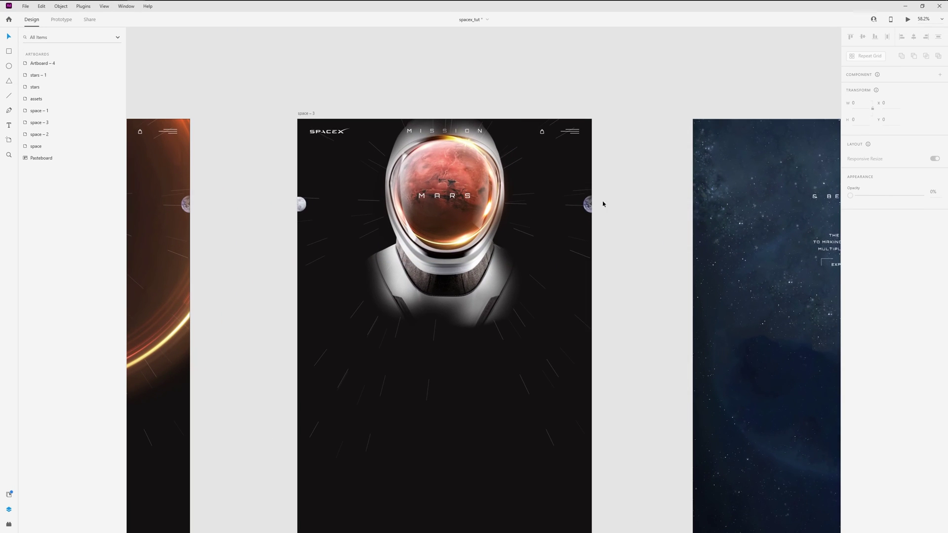
click(633, 212)
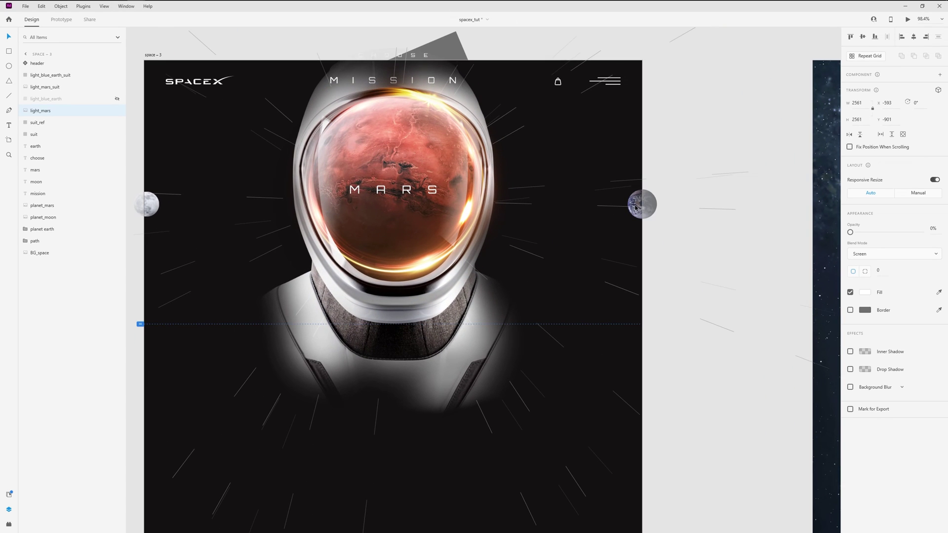
scroll(448, 244, down, 1)
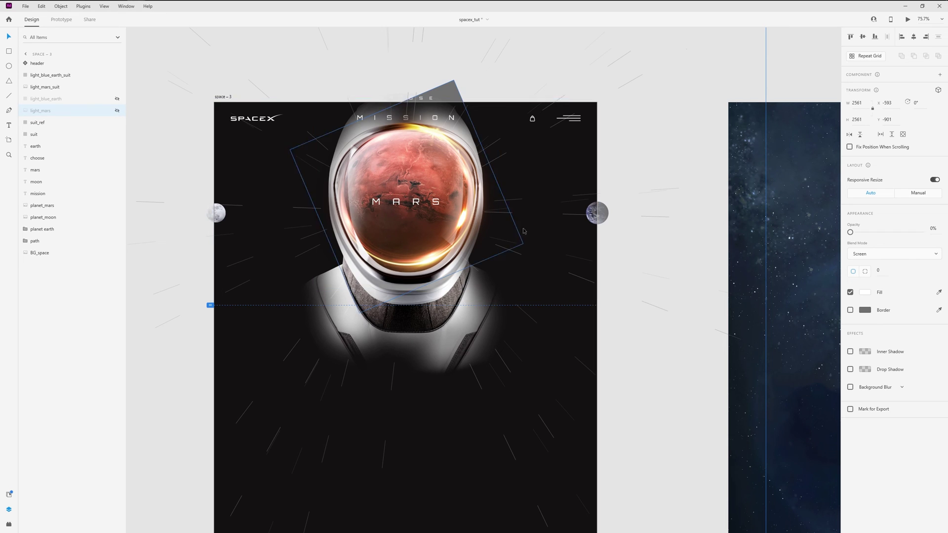
click(590, 220)
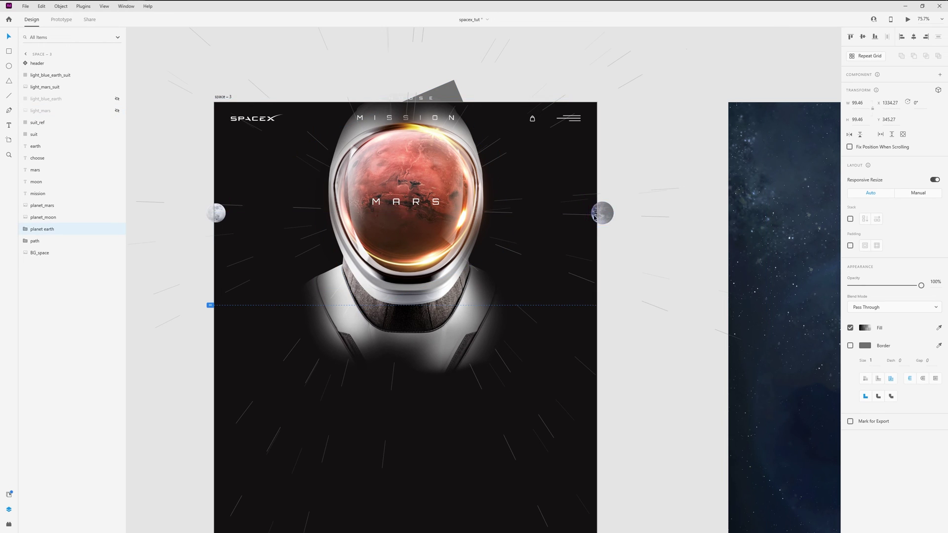
drag(595, 217, 603, 217)
drag(219, 221, 205, 222)
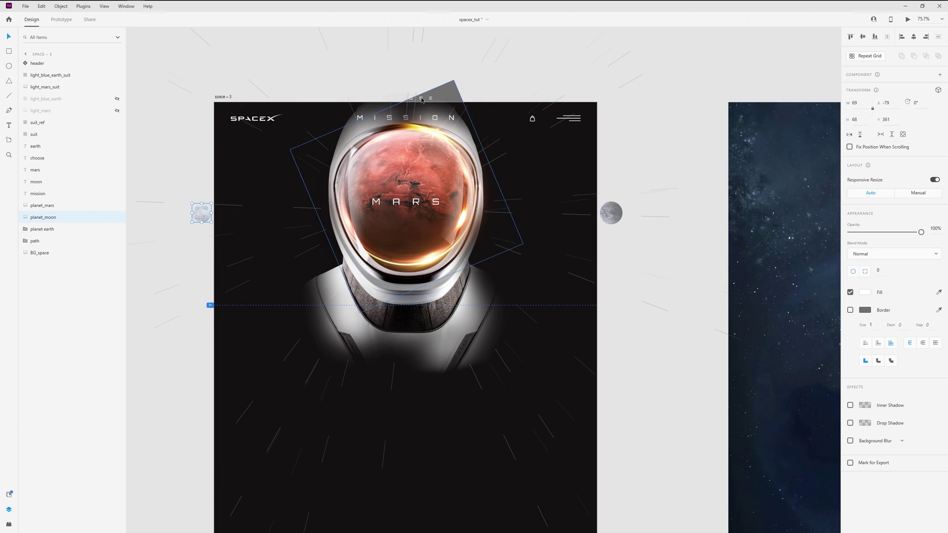
Move the choose and mission texts above the space – 3 artboard to Y -183, and set the path group's opacity to 0%
click(426, 143)
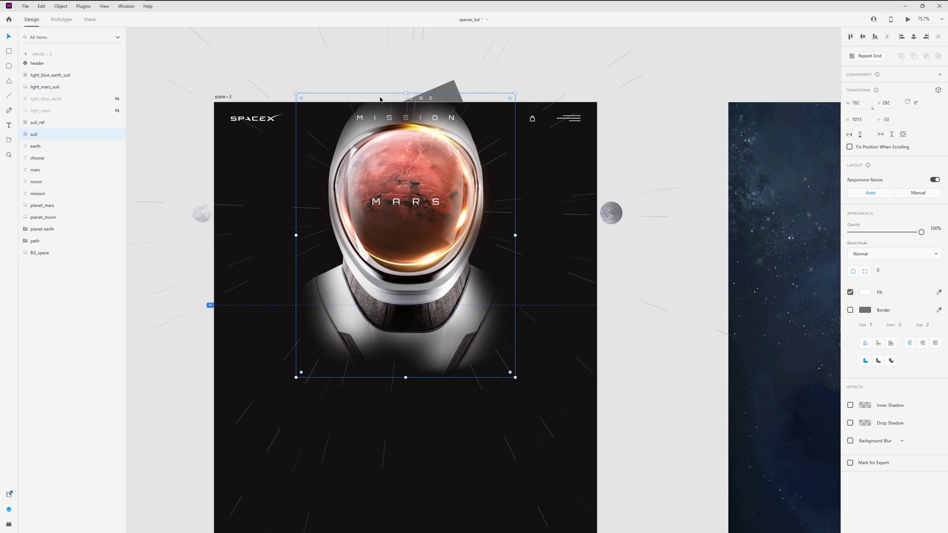
click(44, 159)
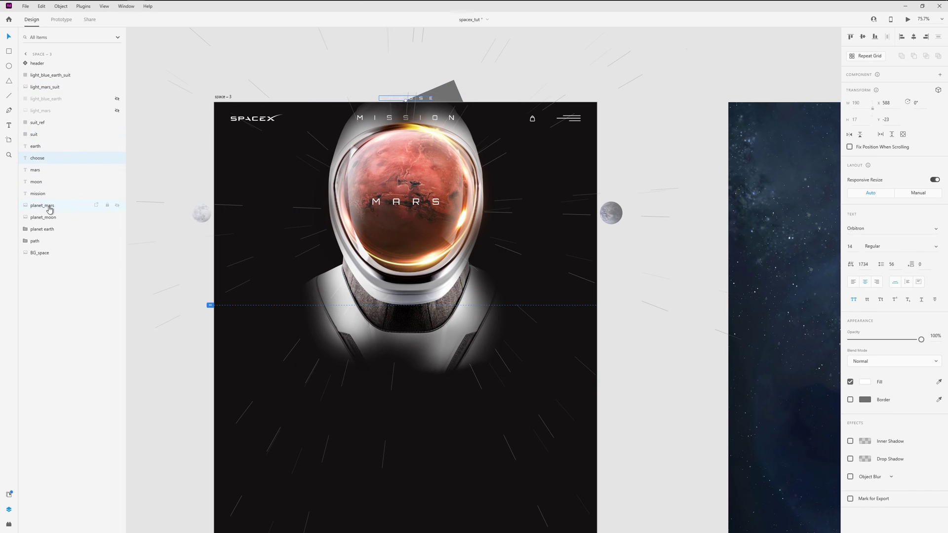
key(shift+Up)
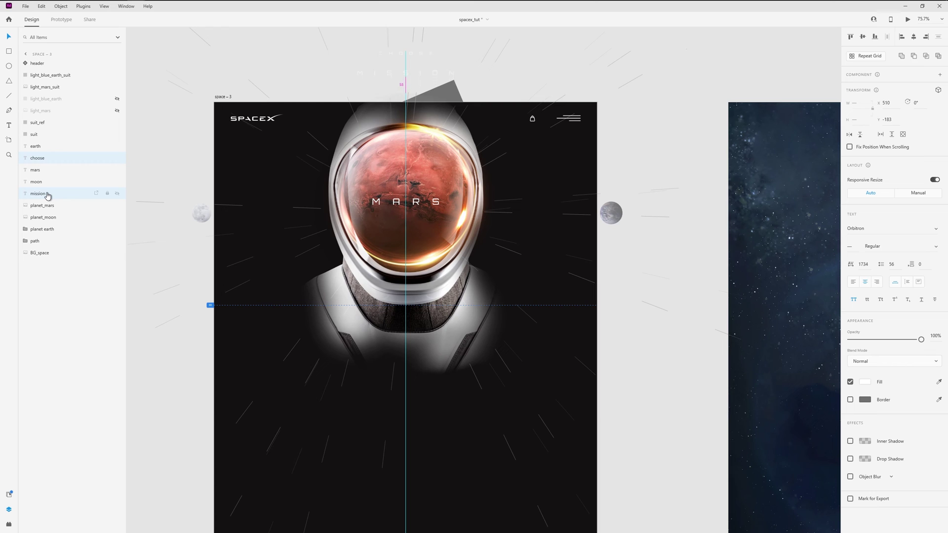
click(50, 242)
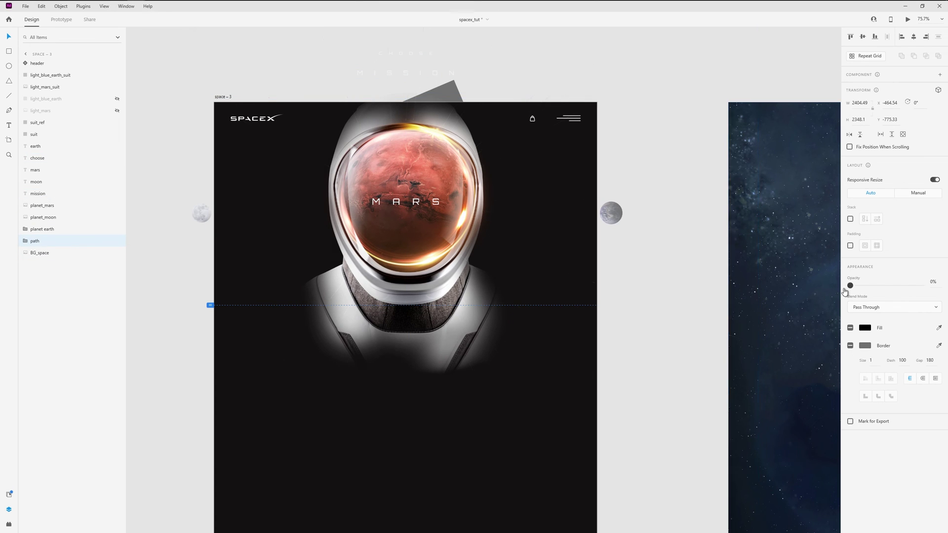
click(653, 375)
Enlarge suit and suit_ref together to 3522 × 4571 and position them at X -1078, Y -1766 so the helmet opening surrounds Mars
click(408, 212)
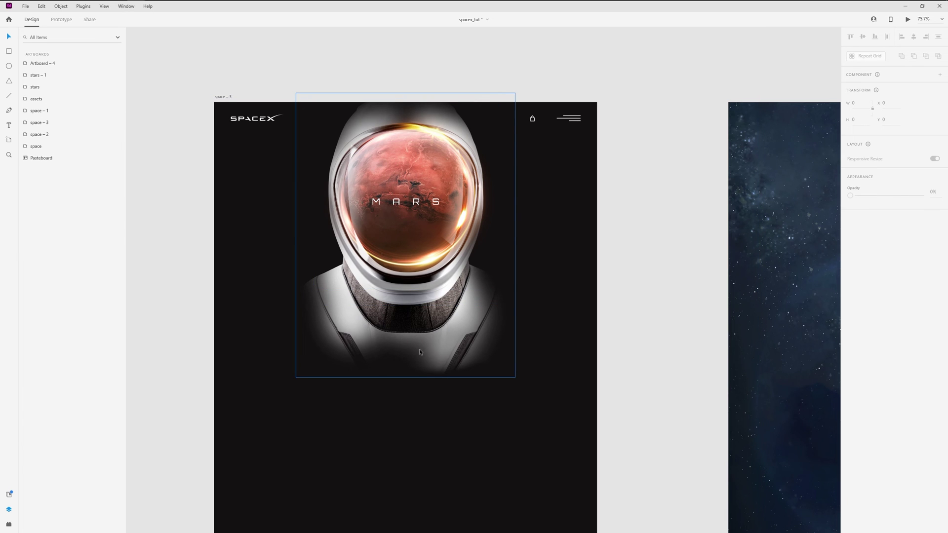
shift+click(55, 124)
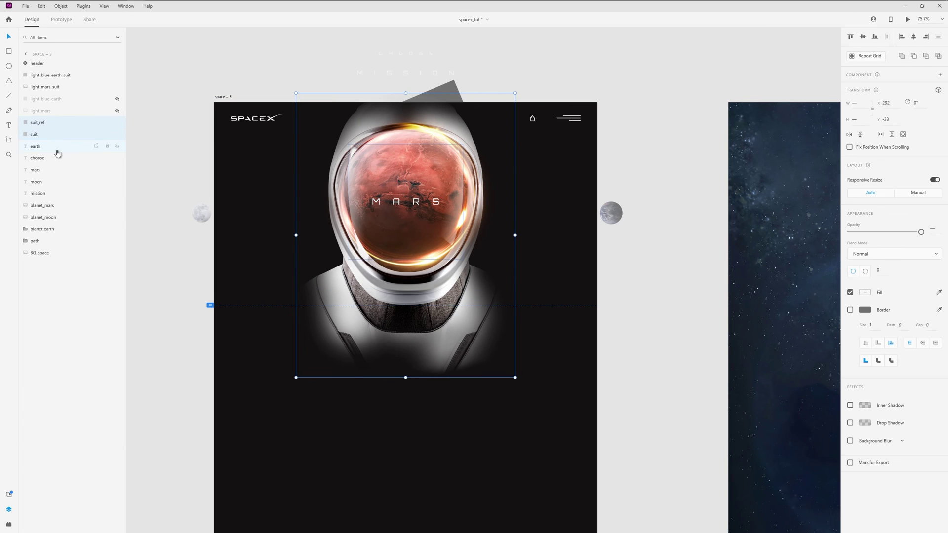
scroll(435, 301, down, 3)
scroll(484, 357, down, 3)
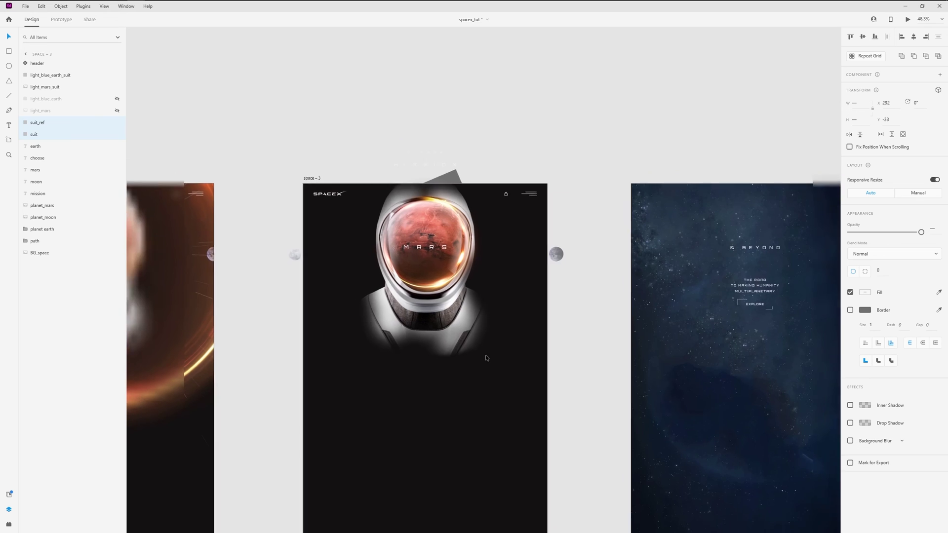
drag(481, 376, 778, 522)
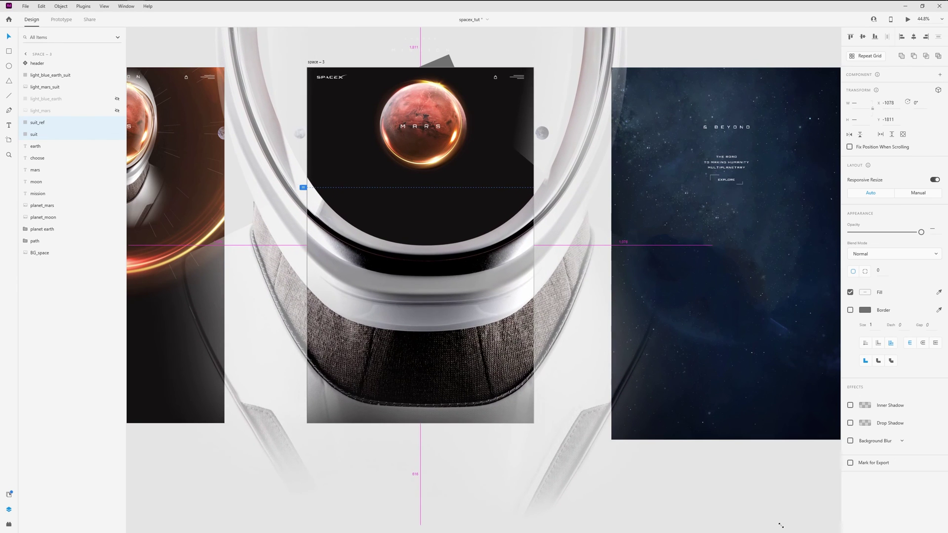
drag(485, 271, 482, 350)
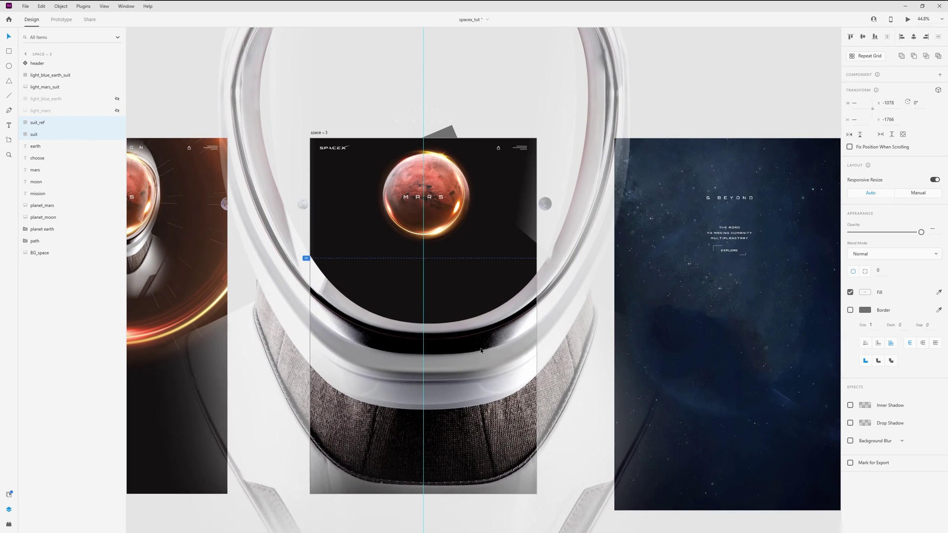
Hide the light_blue_earth_suit layer on space – 3, leaving light_mars_suit shown
scroll(442, 208, up, 5)
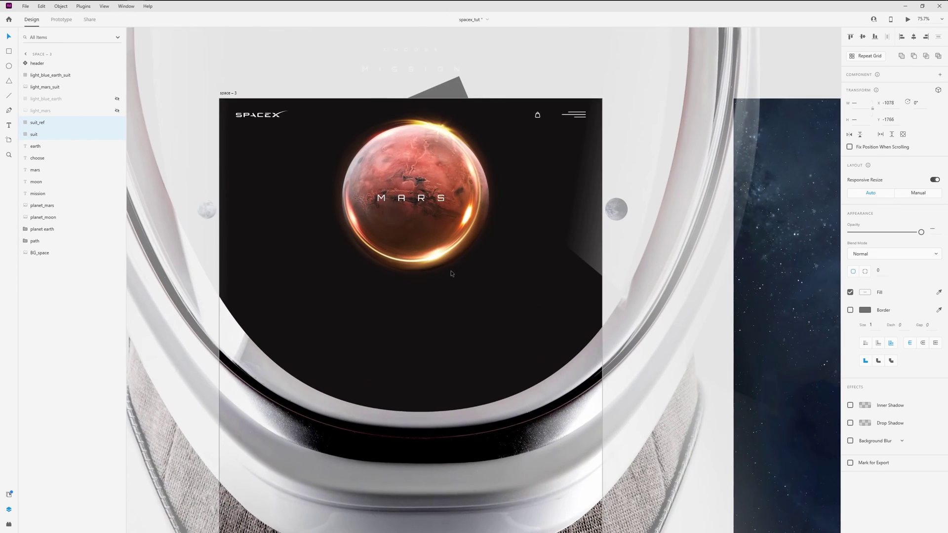
click(435, 230)
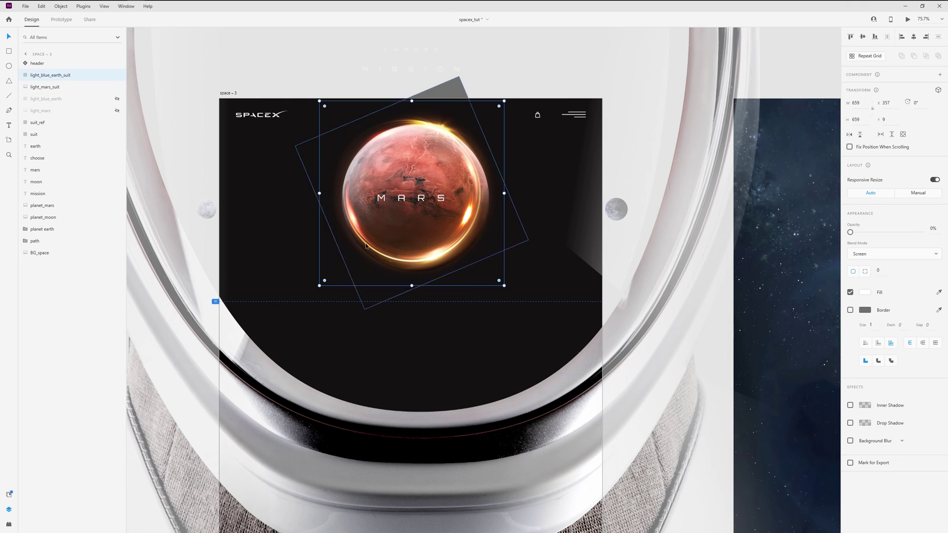
click(45, 87)
click(117, 87)
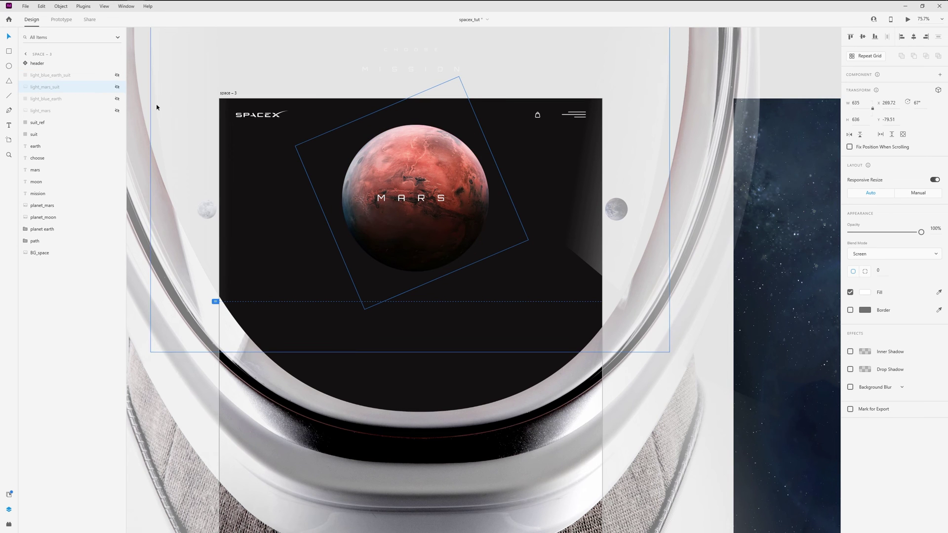
click(117, 86)
Centre light_mars_suit on the Mars planet and enlarge it to about 661 × 662 to fit the planet's edge
scroll(466, 226, up, 2)
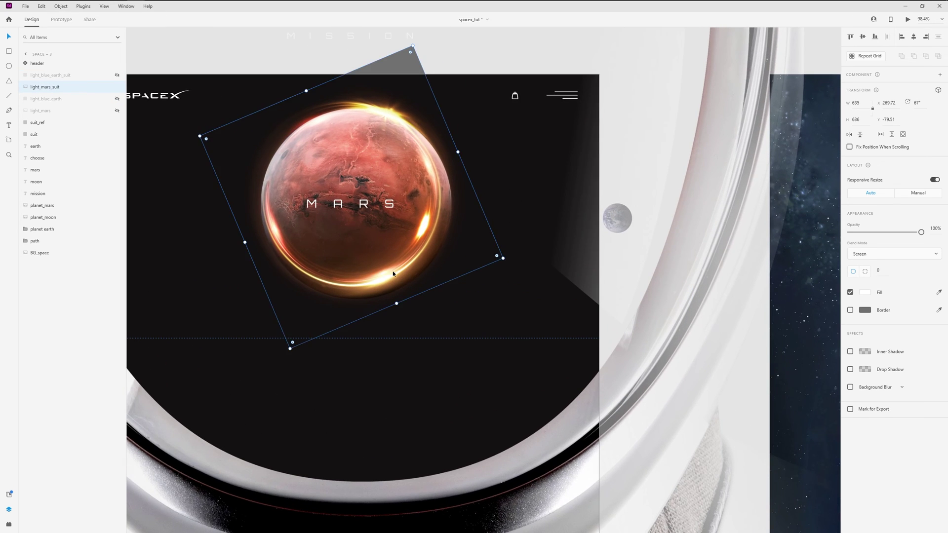
drag(394, 274, 397, 280)
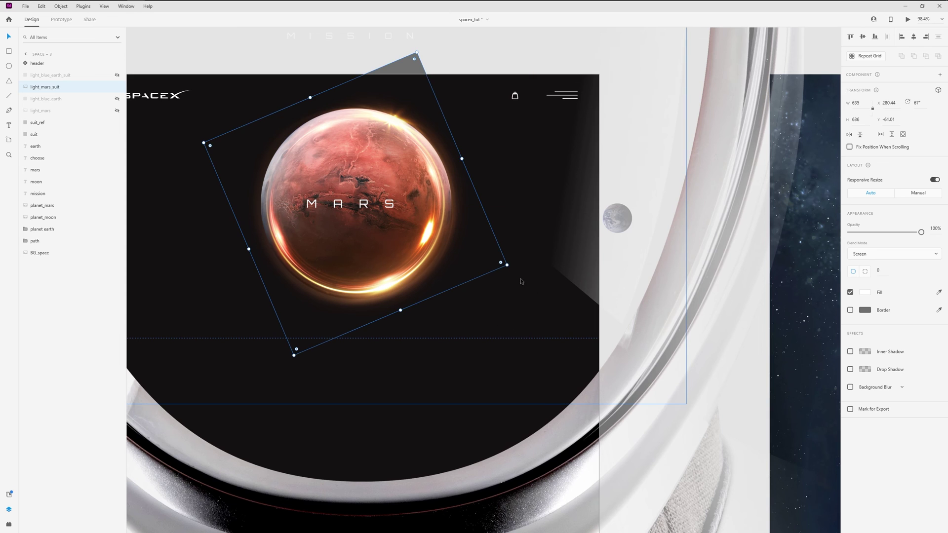
drag(506, 264, 515, 271)
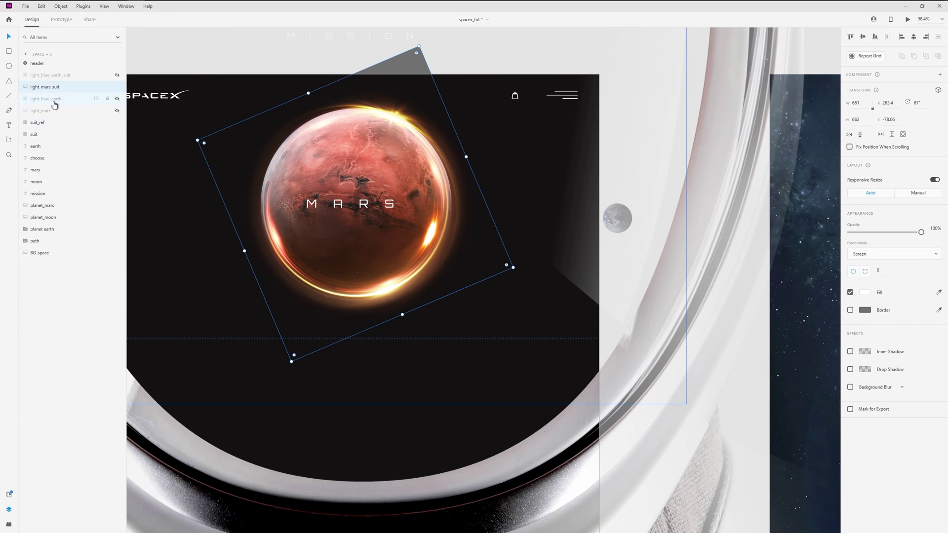
Enlarge planet_mars and light_mars_suit together to roughly twice their size and move them below the MARS text, to about Y 68
ctrl+click(52, 207)
scroll(330, 214, down, 4)
drag(393, 235, 433, 206)
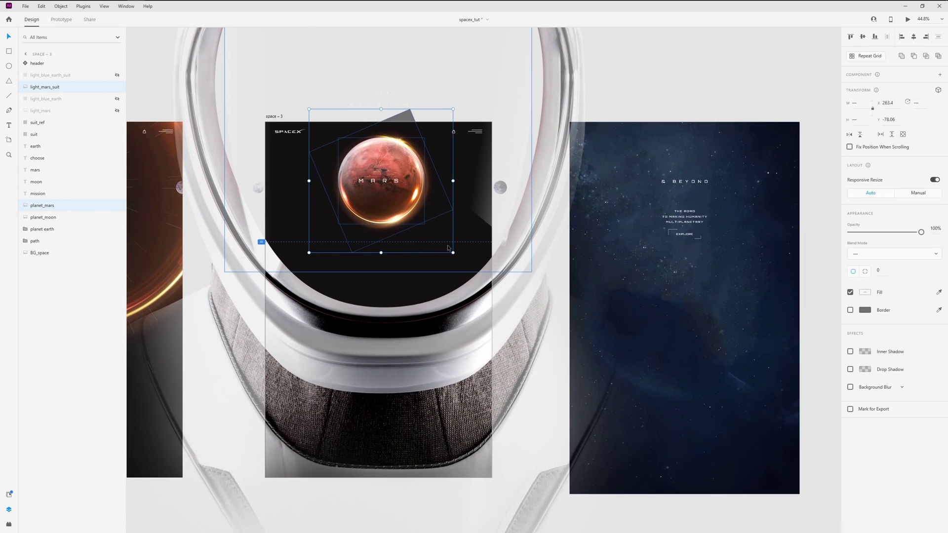
drag(453, 253, 586, 321)
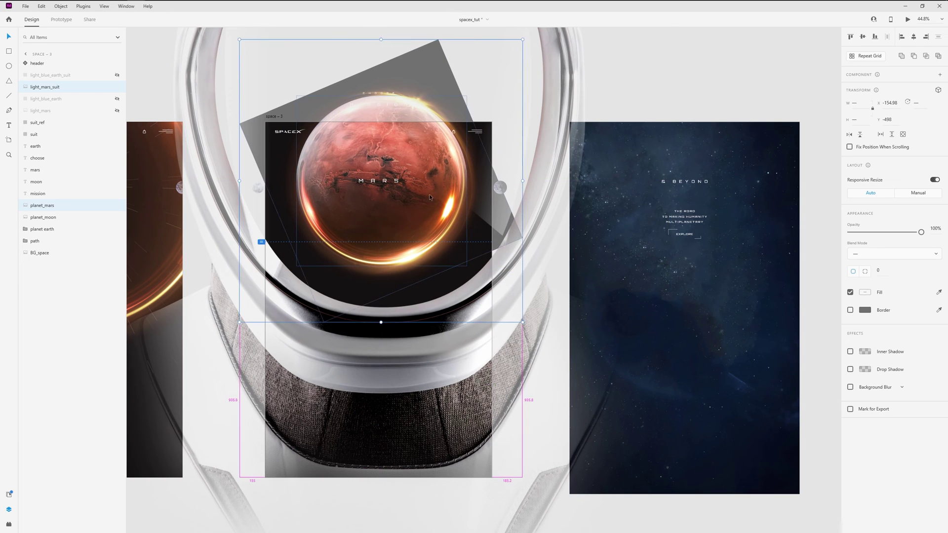
drag(419, 147, 429, 241)
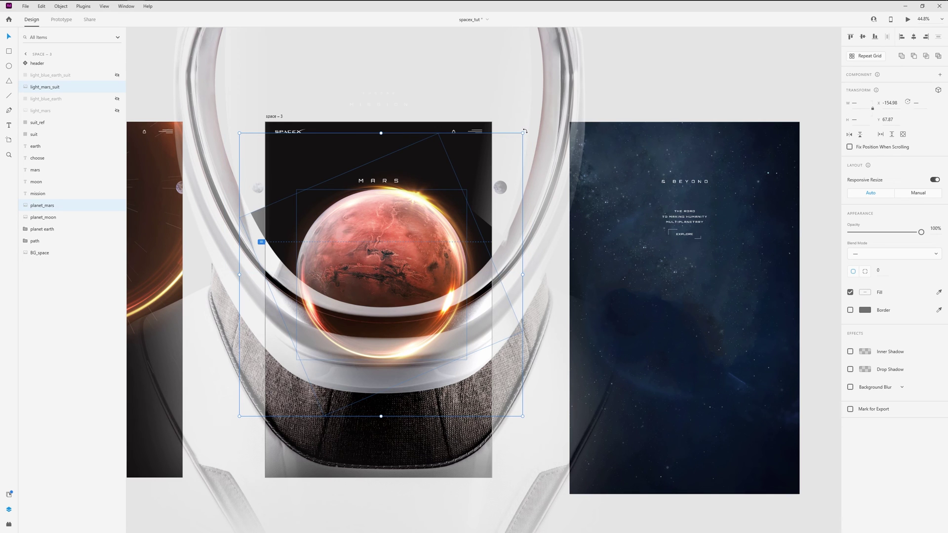
Rotate planet_mars and light_mars_suit together clockwise by about 15°, bringing light_mars_suit to 82°
drag(524, 130, 537, 173)
drag(525, 132, 538, 190)
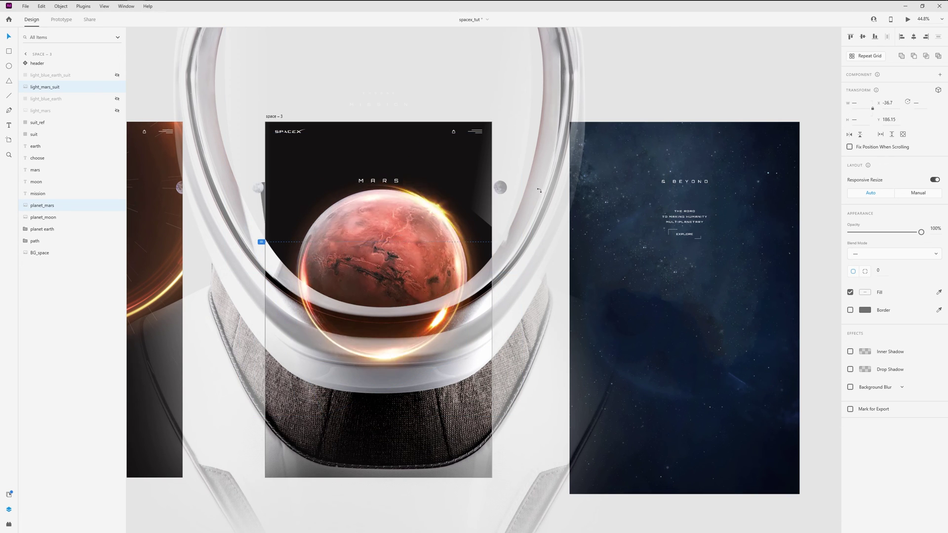
click(525, 94)
Rotate light_mars_suit alone to 217° and realign it around the Mars planet at X -209.87, Y 0
click(440, 214)
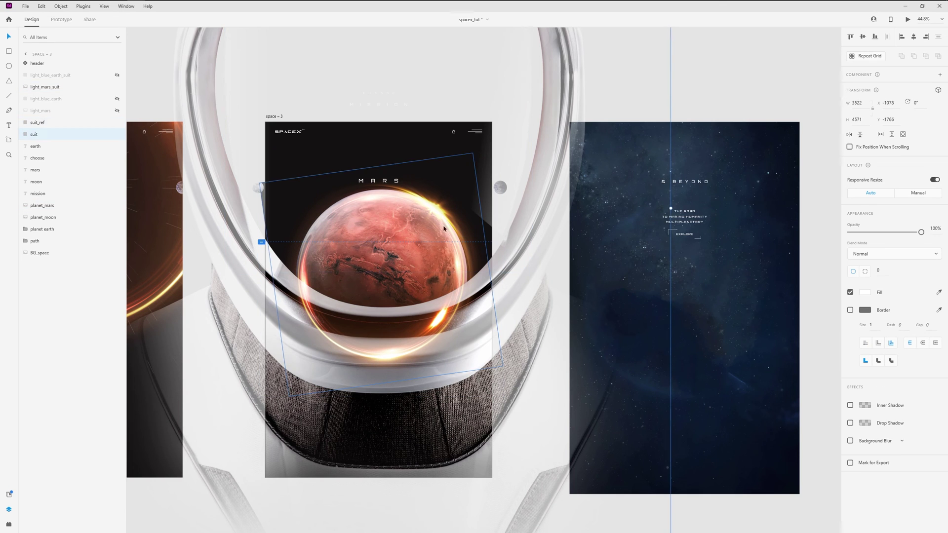
click(56, 89)
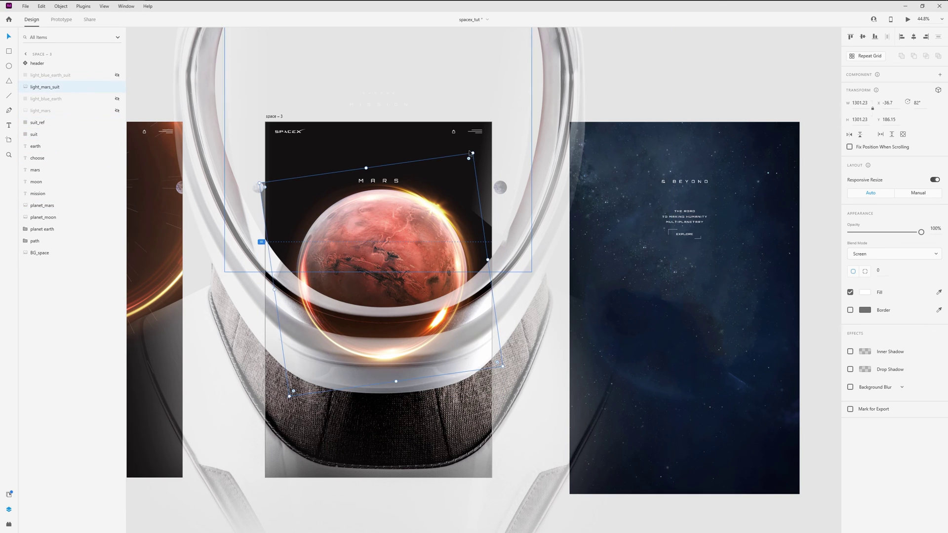
drag(476, 152, 395, 360)
scroll(390, 230, up, 4)
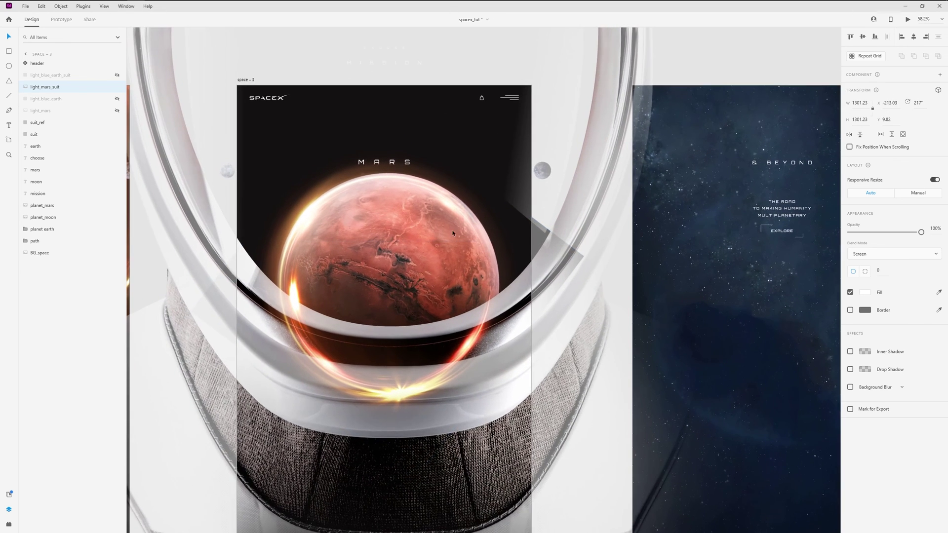
drag(429, 254, 445, 249)
scroll(429, 203, down, 2)
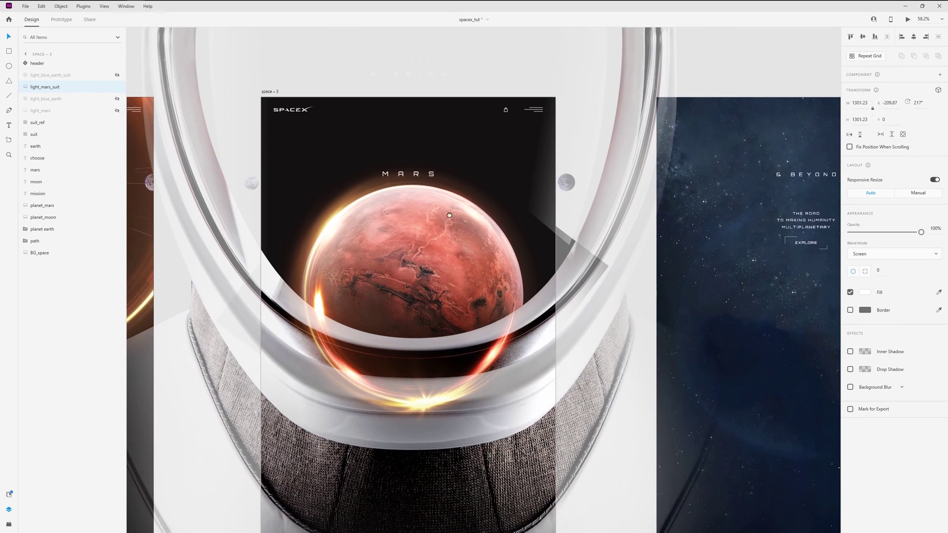
Move the mars text on space – 3 up to Y 156, above the enlarged planet
click(38, 171)
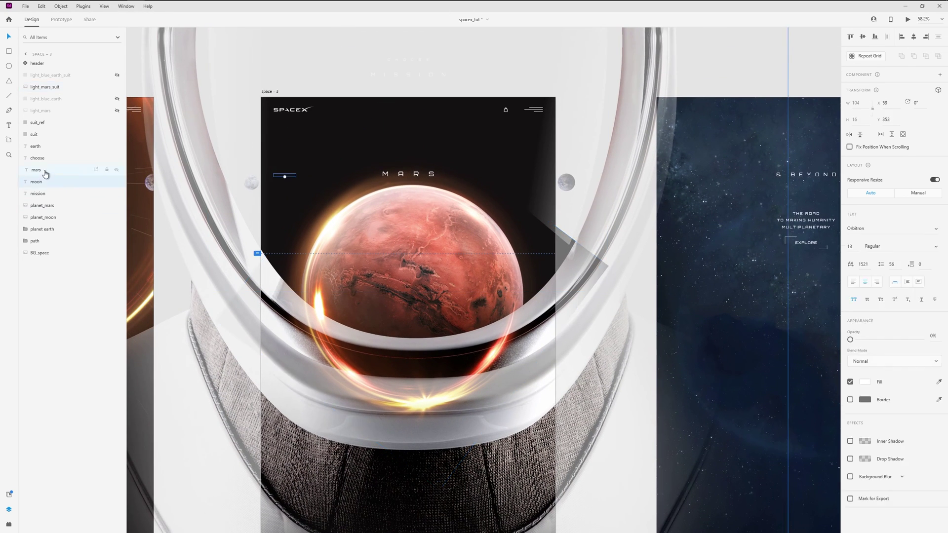
key(shift+Up)
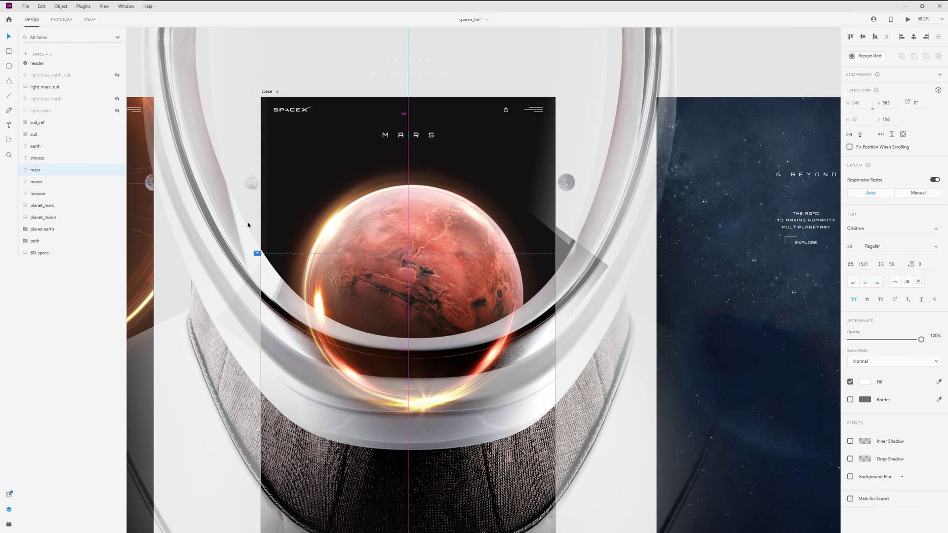
Reveal the starry BG_space background on space – 3 by setting its opacity to 100%
click(39, 253)
scroll(437, 166, down, 2)
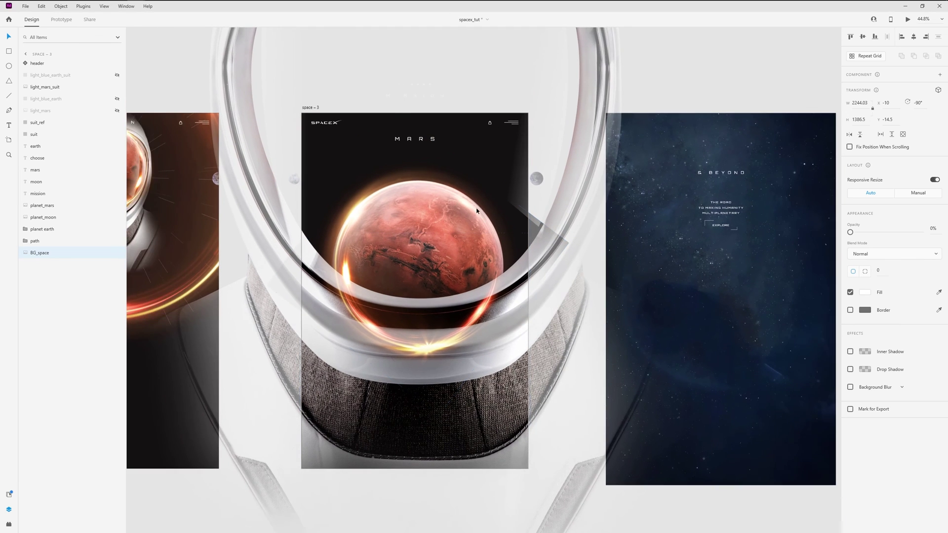
drag(851, 233, 921, 232)
click(407, 161)
click(734, 63)
scroll(388, 145, up, 2)
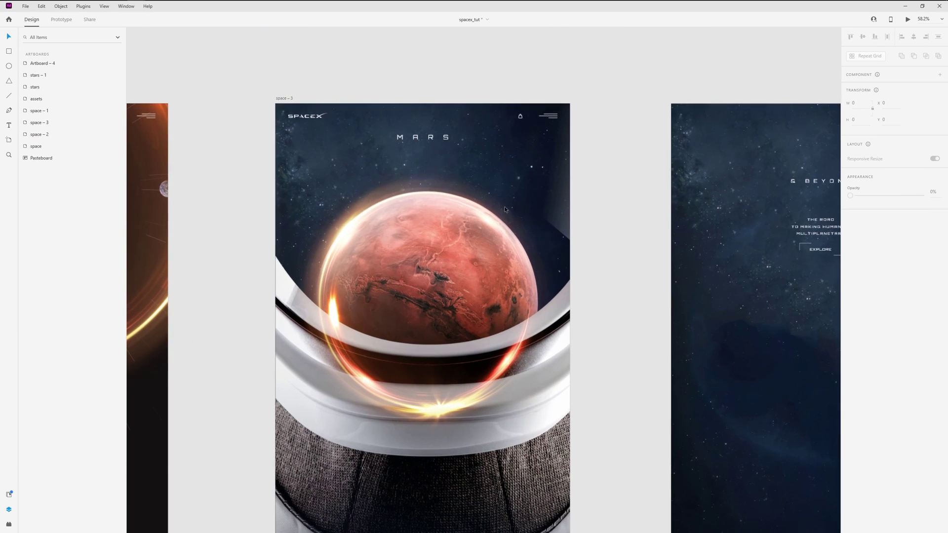
Copy the & BEYOND heading, three description lines and EXPLORE button from the pasteboard reference screen into space – 3
drag(812, 248, 709, 254)
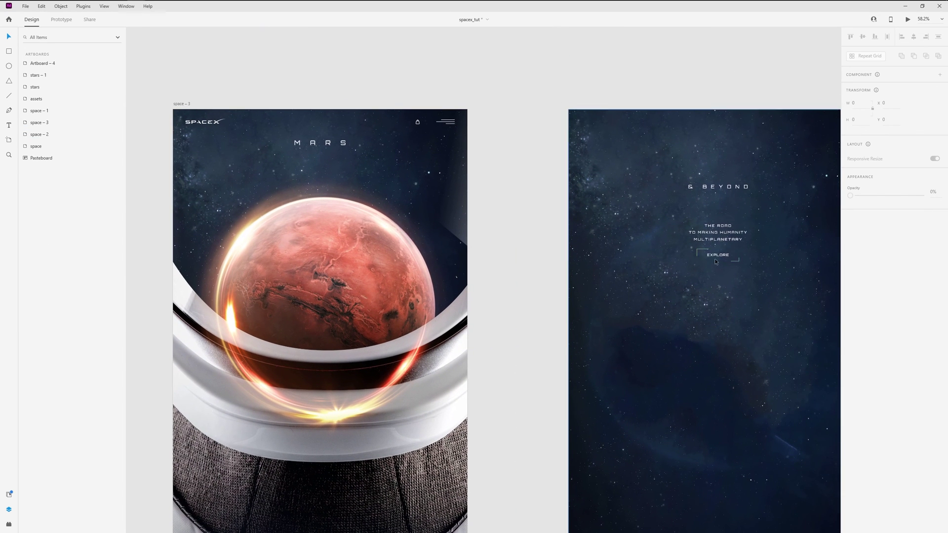
click(716, 259)
shift+click(721, 227)
shift+click(723, 232)
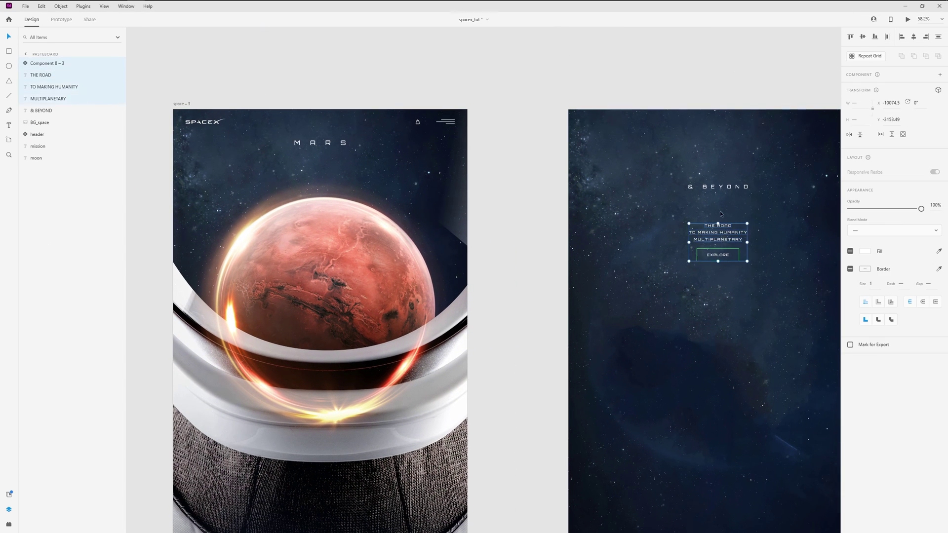
scroll(287, 97, left, 3)
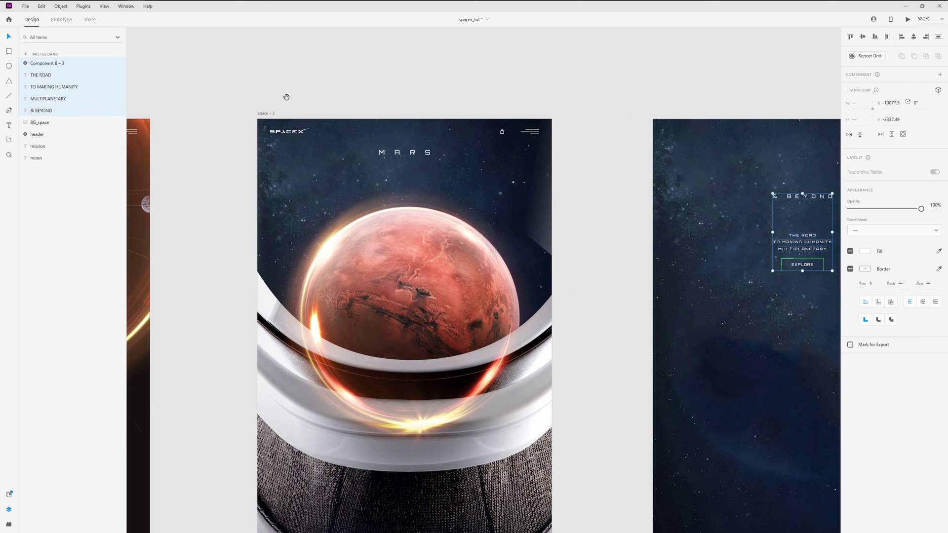
click(266, 115)
key(ctrl+v)
Place the copied & BEYOND heading, description and EXPLORE button below the MARS text, at X 545, Y 272.09
drag(417, 338, 417, 230)
scroll(409, 230, up, 4)
drag(412, 194, 441, 212)
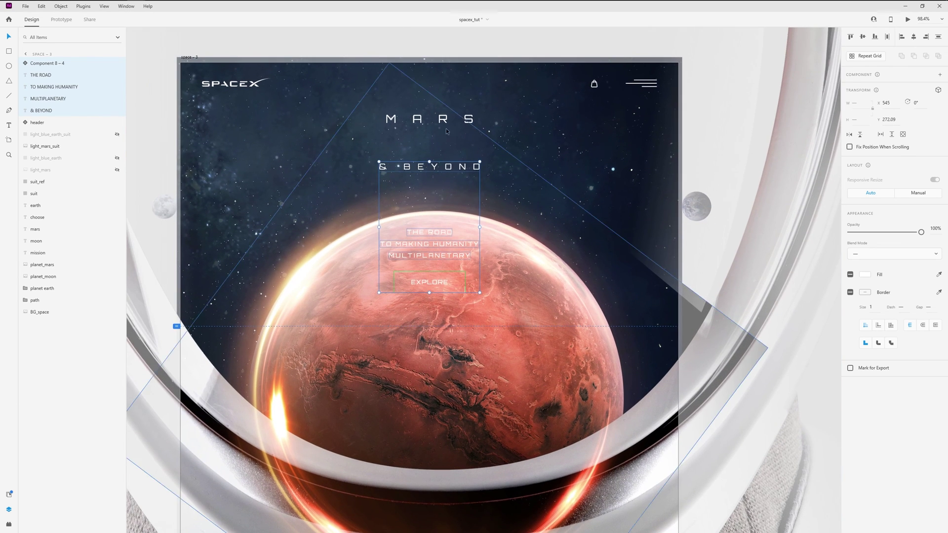
Add the same & BEYOND heading, description and EXPLORE button to space – 2, placed below the MARS text at Y 488
scroll(440, 195, down, 5)
drag(283, 200, 430, 202)
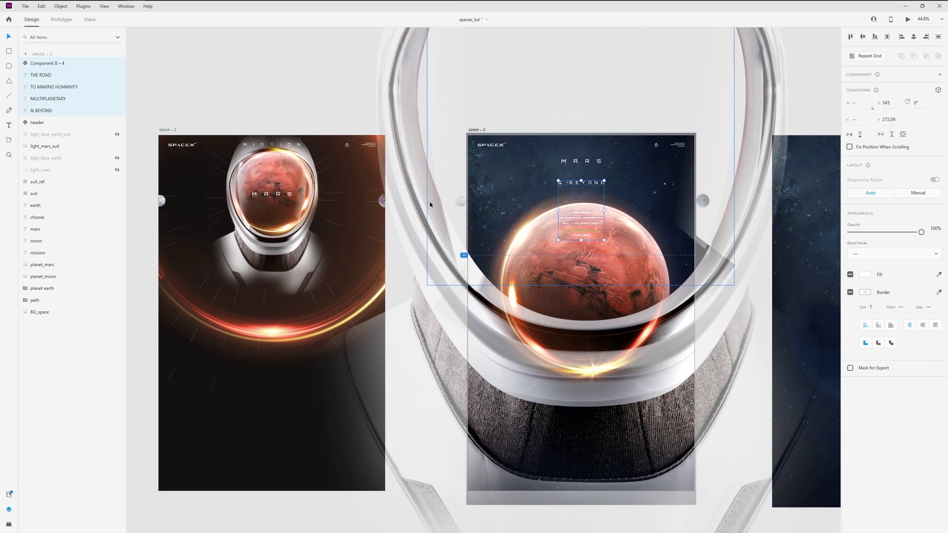
click(172, 129)
scroll(145, 179, up, 2)
scroll(144, 180, up, 1)
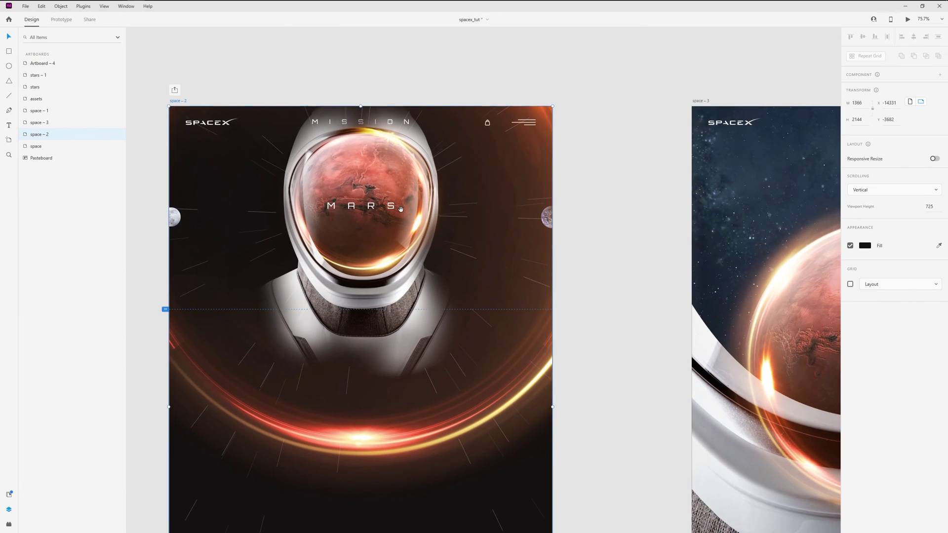
click(402, 212)
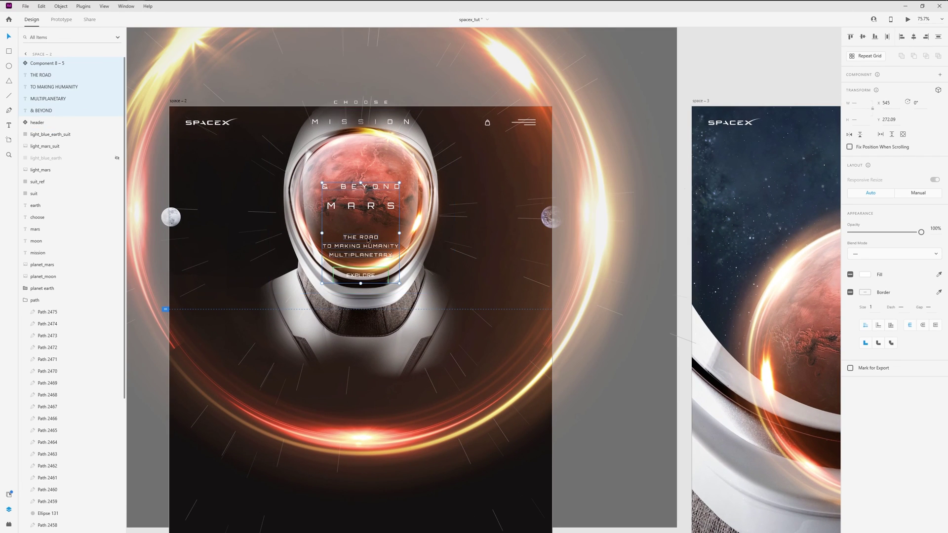
drag(385, 240, 373, 300)
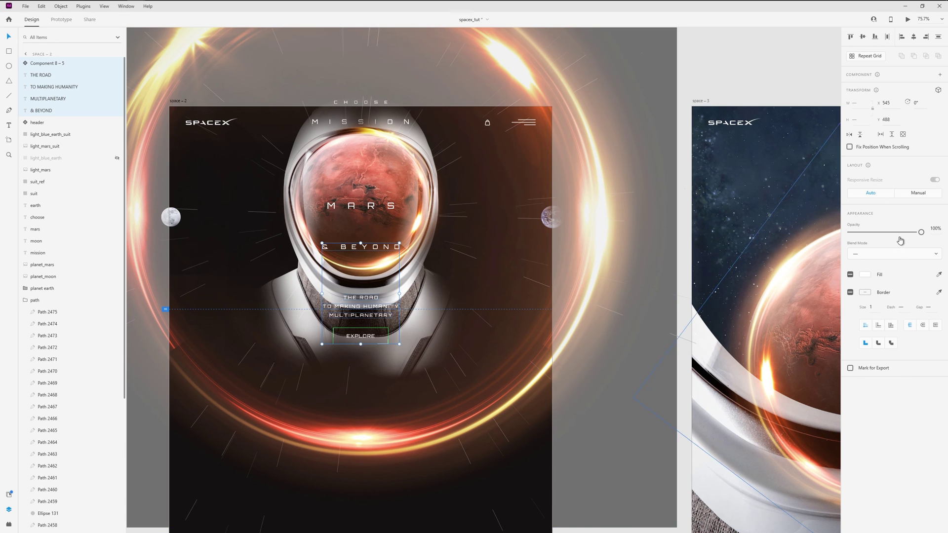
Hide the added & BEYOND texts and EXPLORE button on space – 2 by setting their opacity to 0%
drag(898, 232, 802, 250)
drag(594, 206, 281, 237)
click(605, 74)
Set the mars text on space – 3 to font size 54 with character spacing 2306
drag(646, 96, 526, 99)
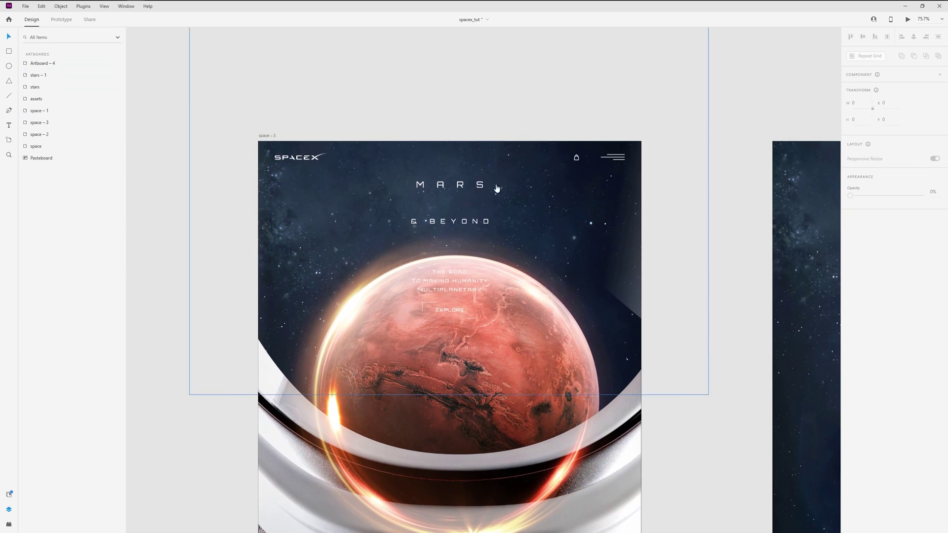
click(481, 188)
scroll(481, 189, up, 2)
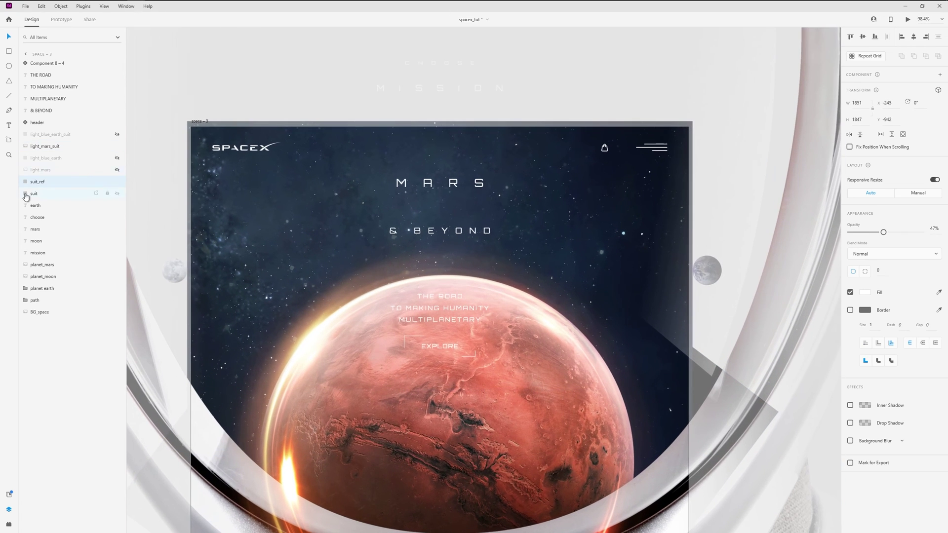
click(439, 183)
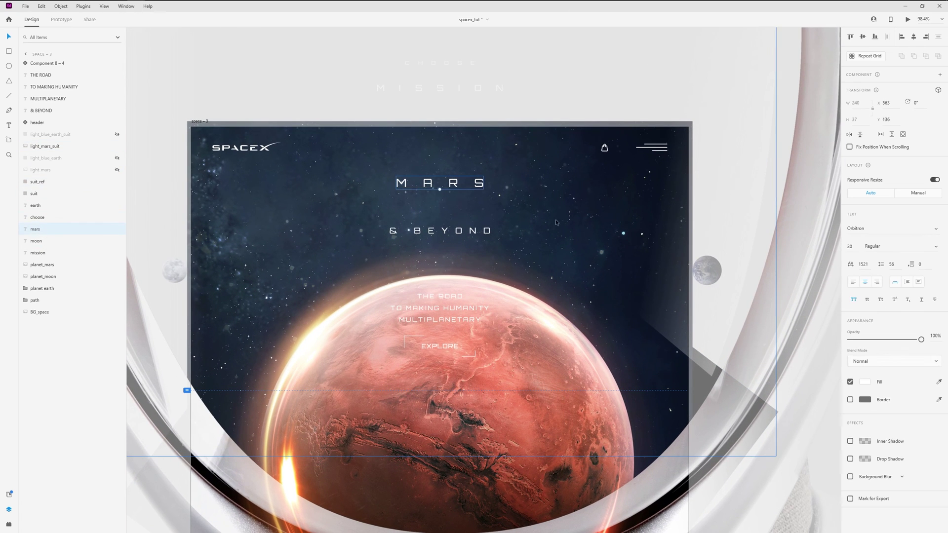
scroll(854, 242, up, 20)
scroll(852, 237, down, 4)
scroll(851, 234, up, 8)
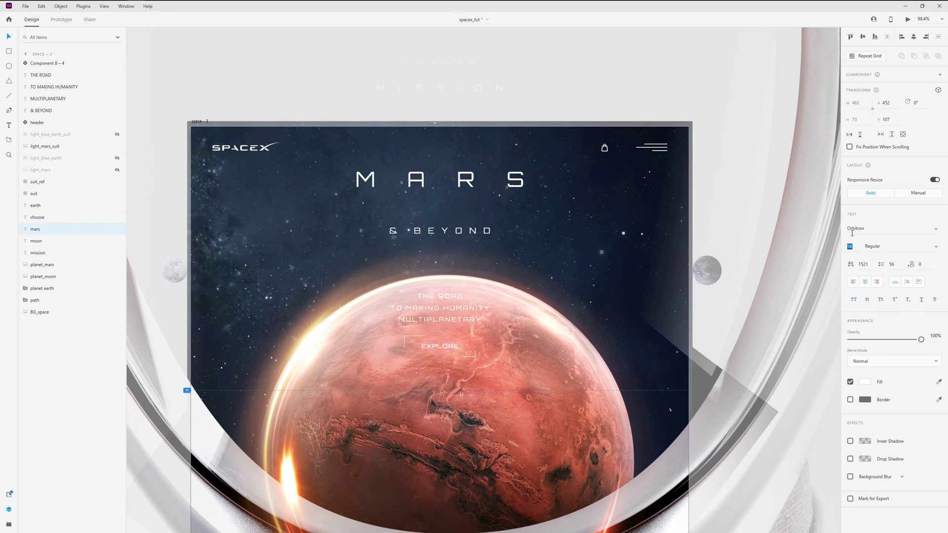
scroll(852, 235, down, 5)
key(Return)
drag(868, 265, 871, 135)
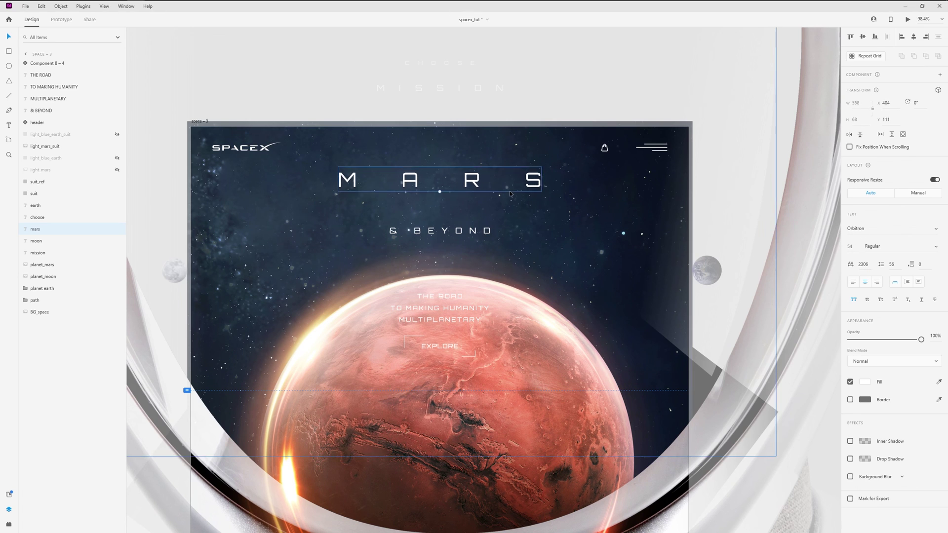
Move the enlarged mars text down to Y 161, just above the & BEYOND heading
key(shift+Down)
key(shift+Down)
key(shift+Down)
key(shift+Down)
key(shift+Down)
key(shift+Down)
key(shift+Up)
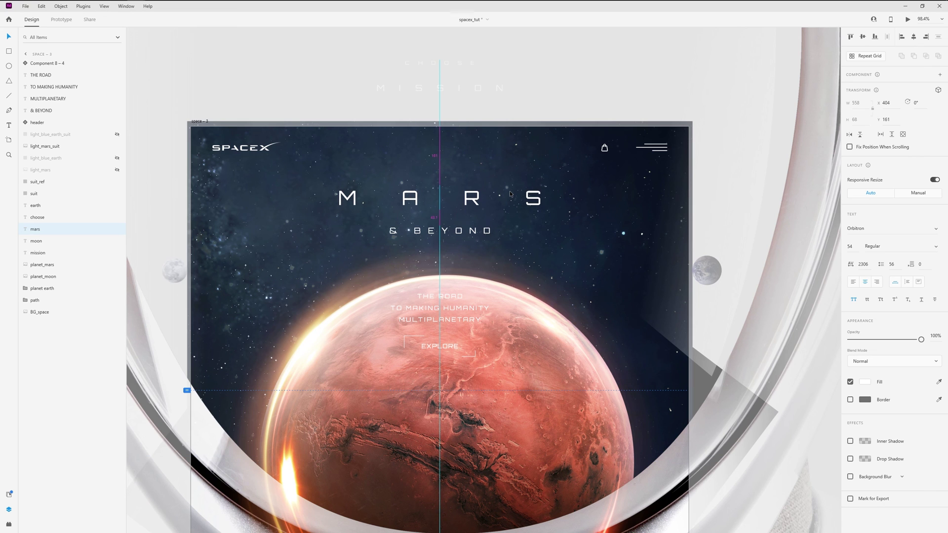
Preview the prototype from the space – 2 artboard, closing the preview when done
scroll(386, 233, down, 5)
click(596, 136)
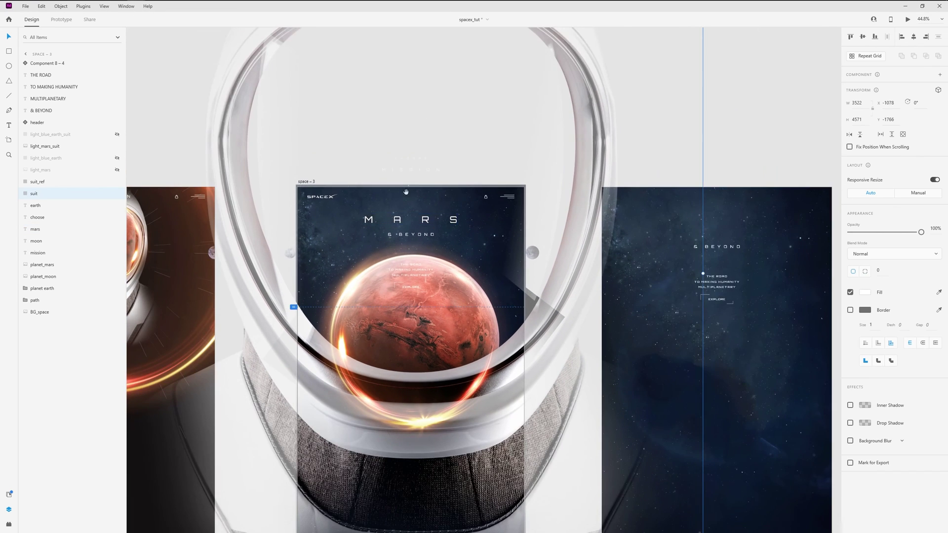
drag(270, 191, 478, 143)
click(230, 72)
drag(254, 88, 199, 116)
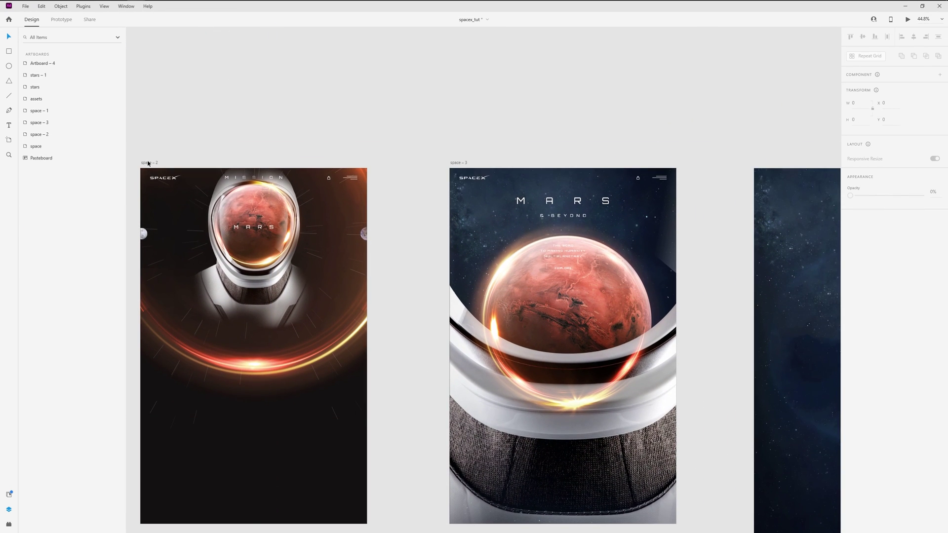
click(146, 162)
key(ctrl+Return)
drag(474, 49, 575, 97)
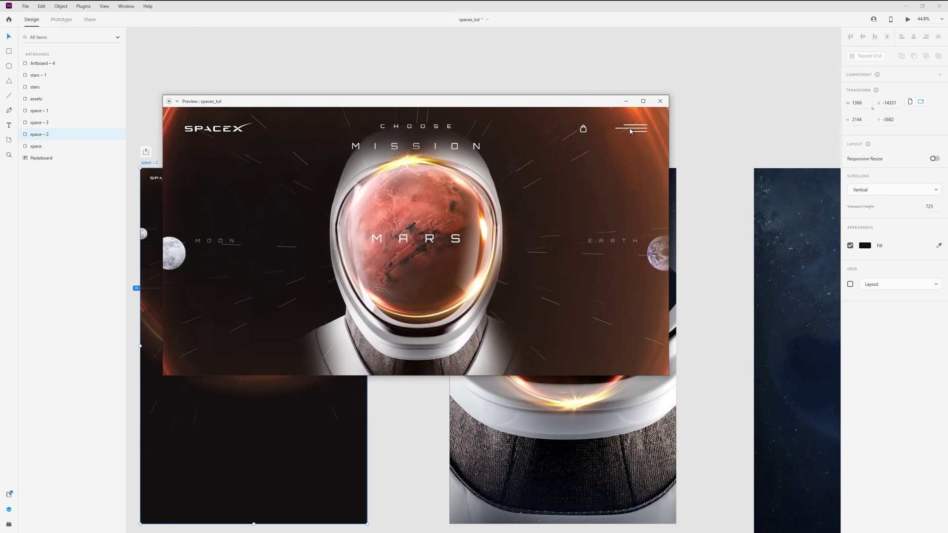
click(660, 101)
Redirect the prototype transition of space – 2 to the space – 3 artboard
click(358, 88)
click(53, 22)
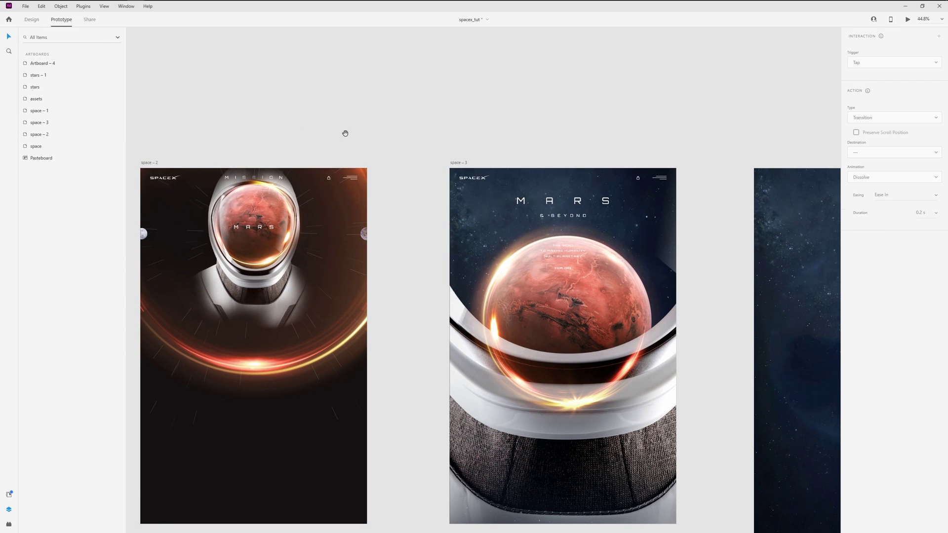
click(221, 173)
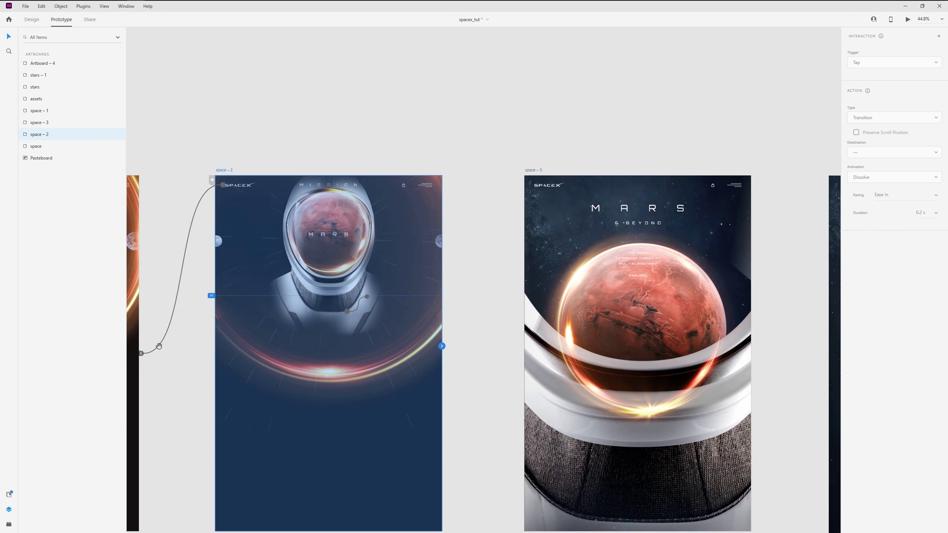
drag(141, 354, 528, 185)
click(800, 154)
drag(244, 164, 238, 155)
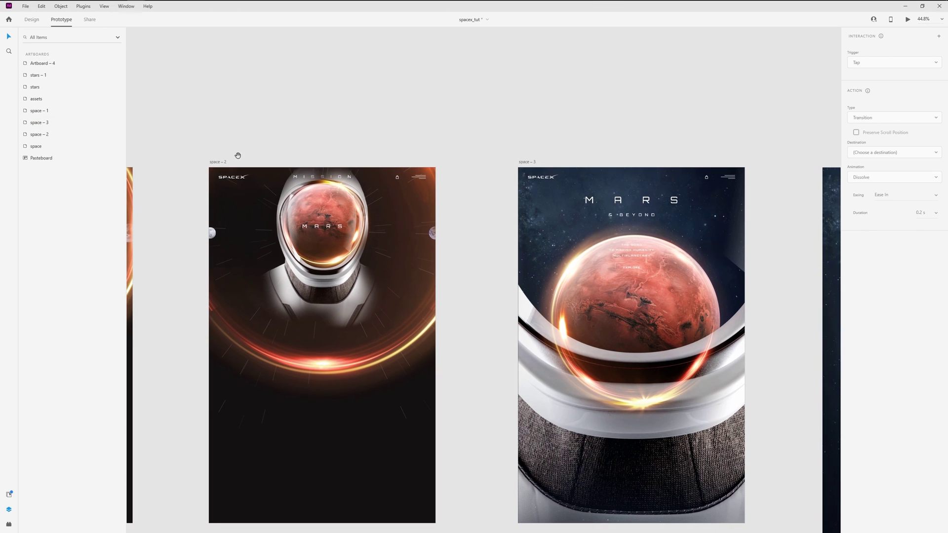
Preview the transition from space – 2 into the MARS & BEYOND screen on space – 3
click(214, 165)
key(ctrl+Return)
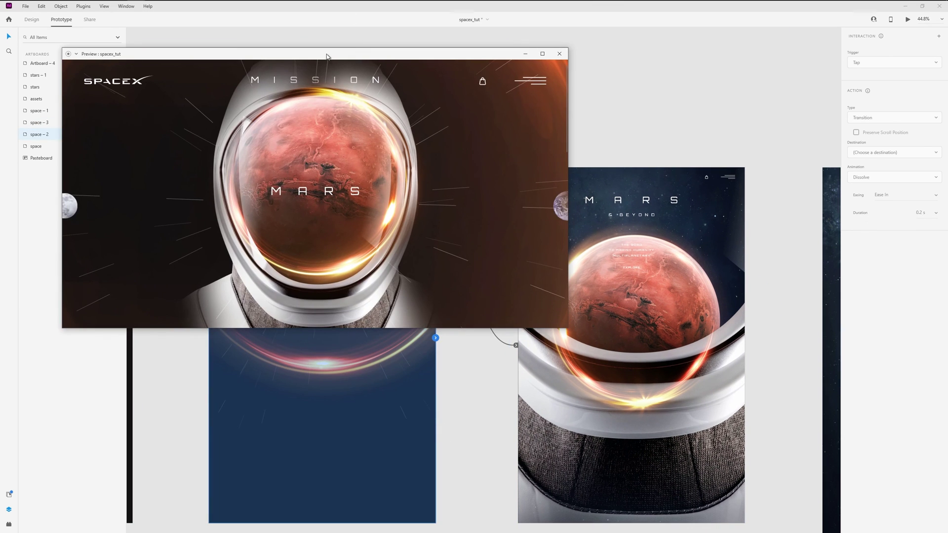
drag(327, 56, 421, 101)
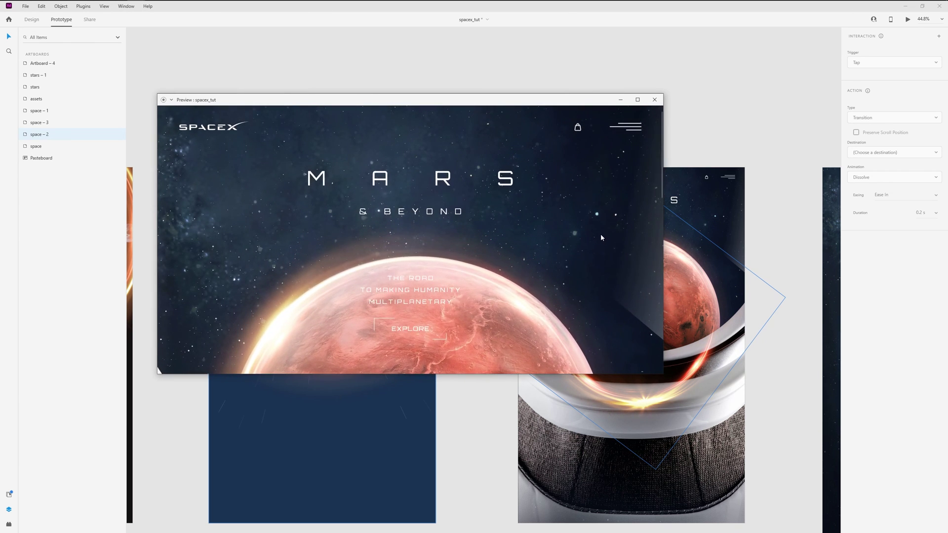
click(654, 100)
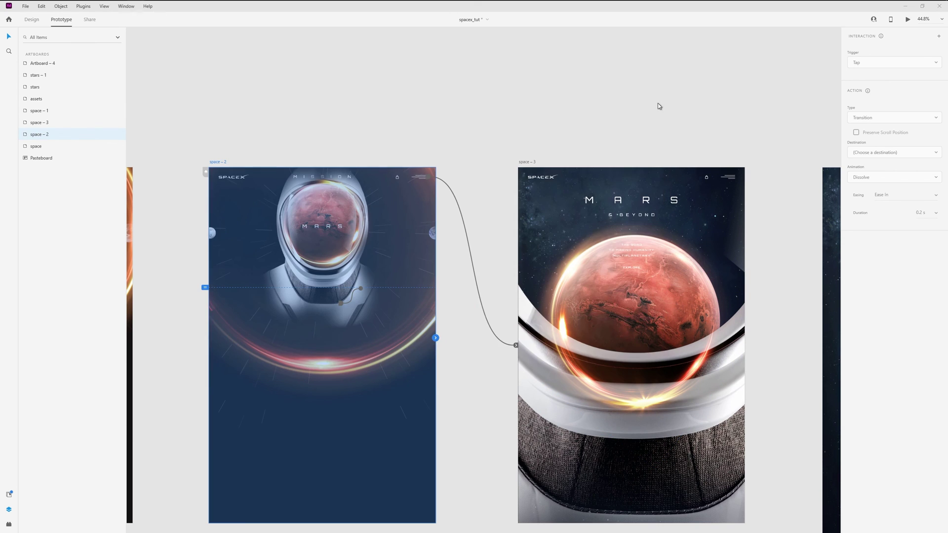
Reposition the enlarged suit image on space – 3 to X -1113, Y -1711
drag(728, 277, 542, 238)
click(647, 238)
click(541, 442)
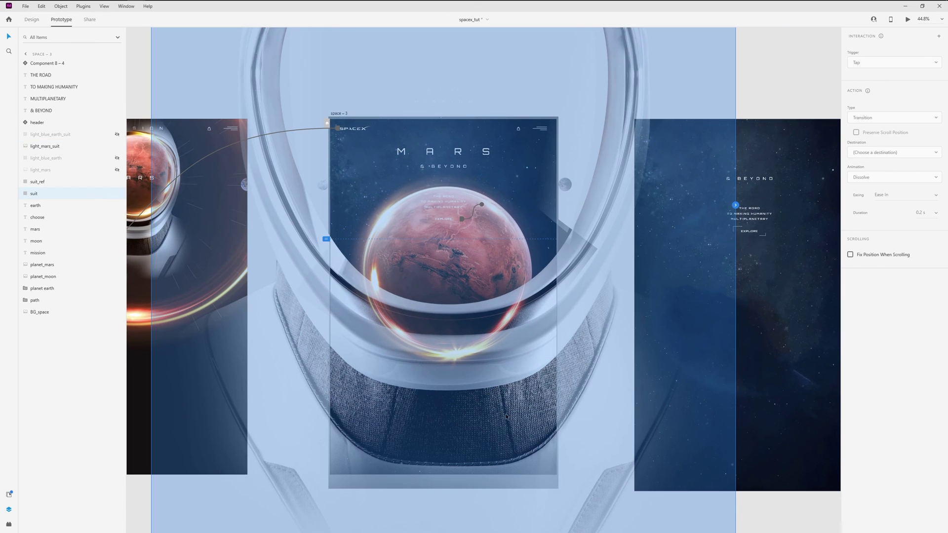
click(32, 19)
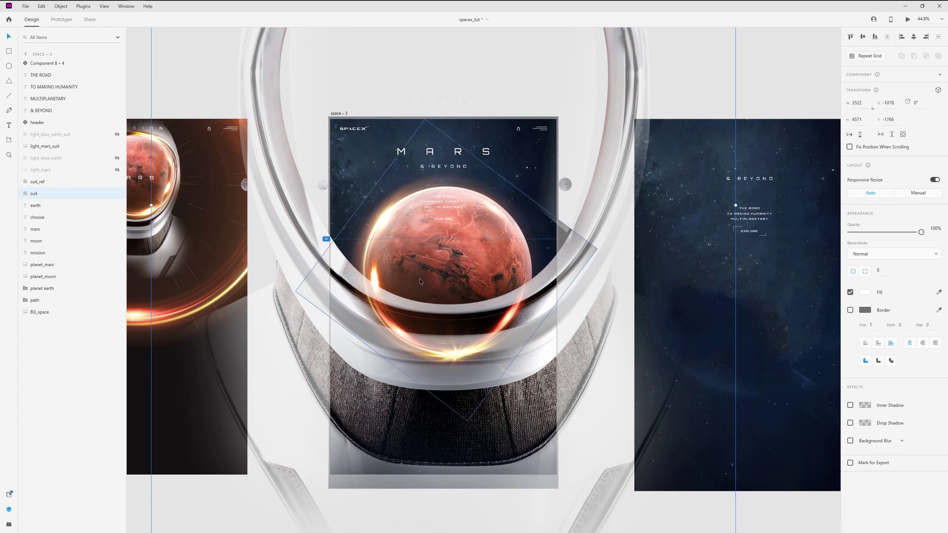
scroll(419, 279, down, 2)
drag(491, 386, 488, 392)
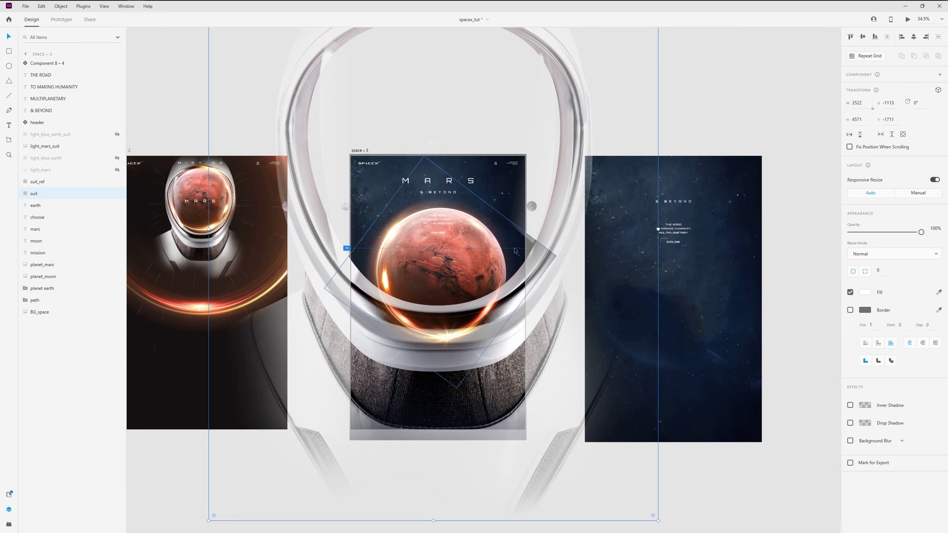
Hide the suit_ref helmet reflection on space – 3 by setting its opacity to 0%
click(521, 216)
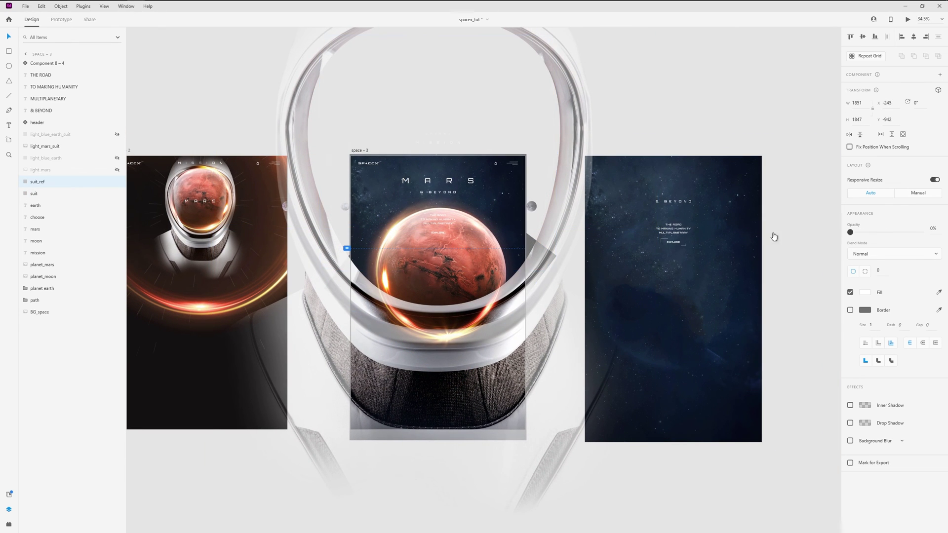
click(650, 109)
click(705, 117)
scroll(455, 230, up, 2)
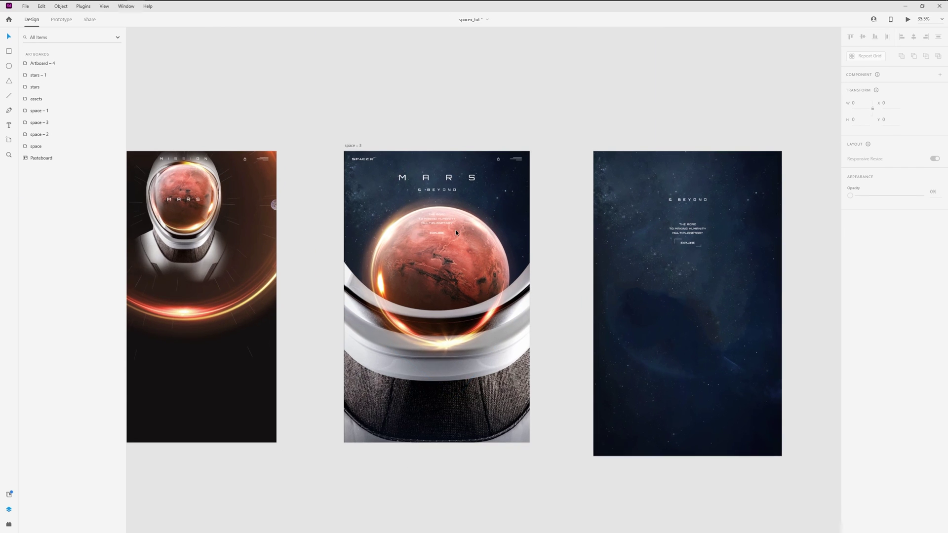
Rotate planet_mars alone on space – 3 to -60°, leaving the light ring as it is
click(476, 264)
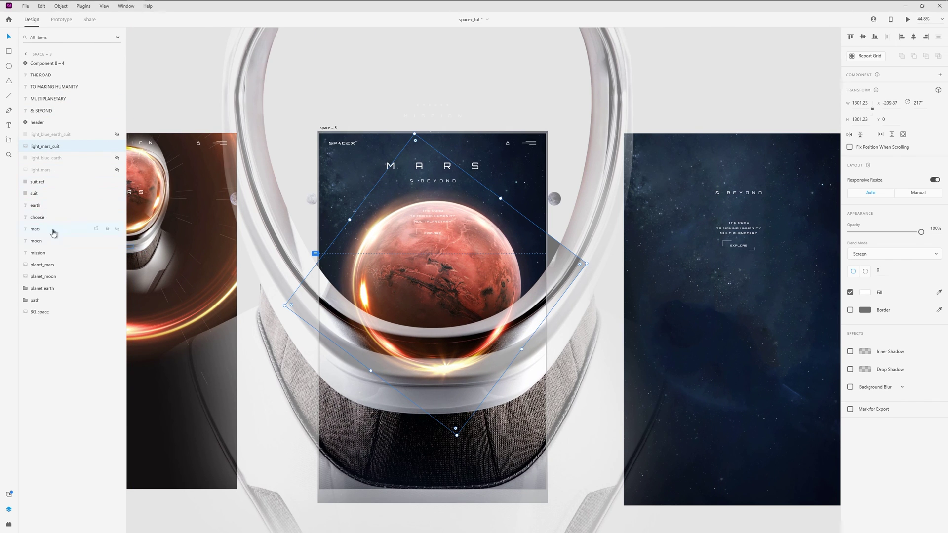
ctrl+click(56, 269)
scroll(499, 248, up, 2)
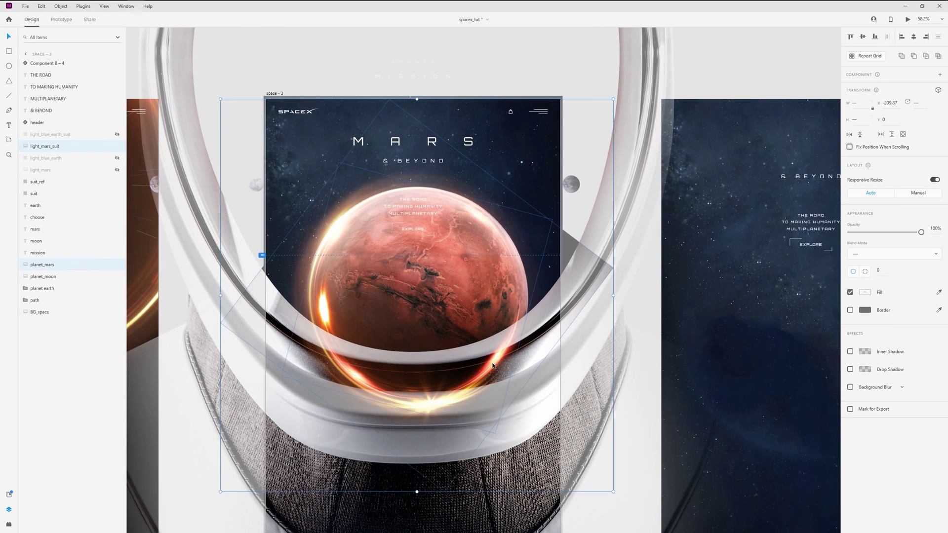
click(44, 266)
drag(498, 436, 523, 267)
scroll(471, 245, down, 5)
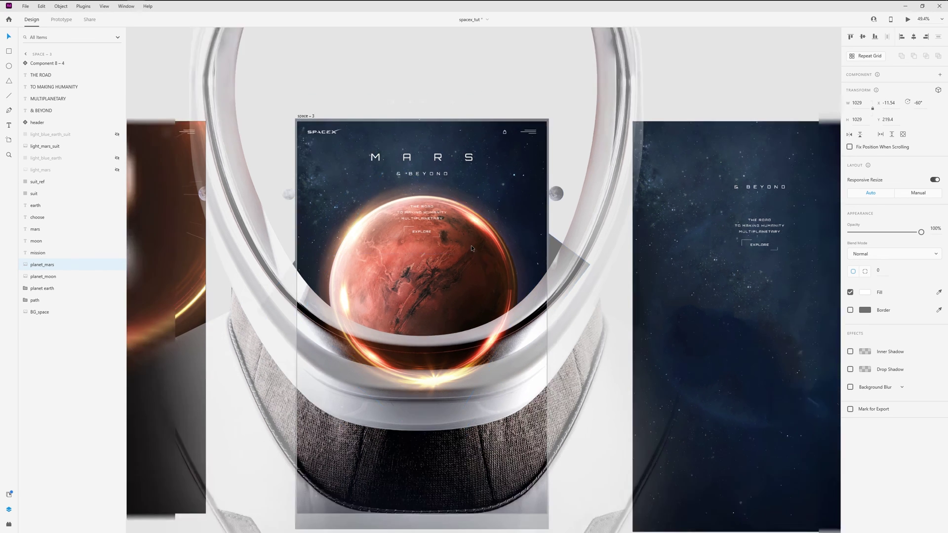
click(239, 143)
Play the transition from space – 2 again to check the rotating Mars planet
scroll(239, 143, up, 5)
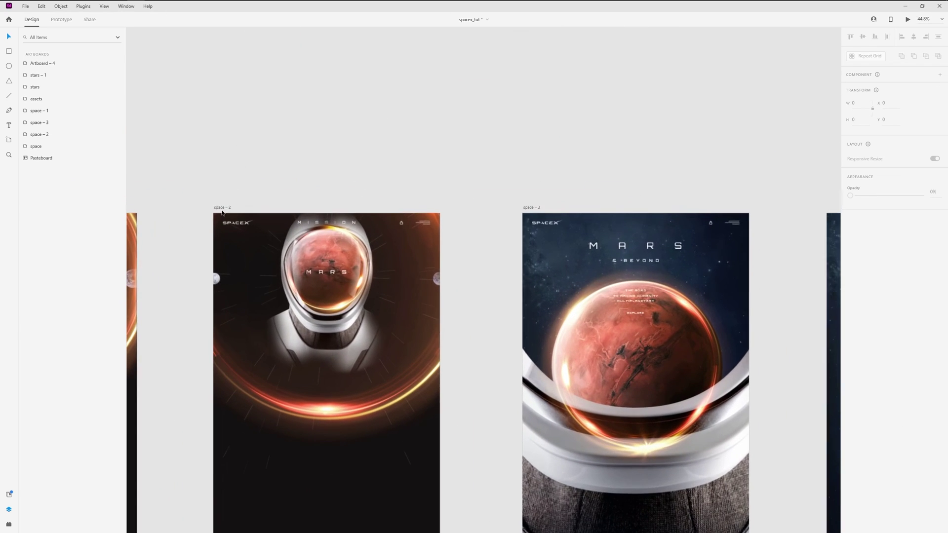
click(217, 206)
key(ctrl+Return)
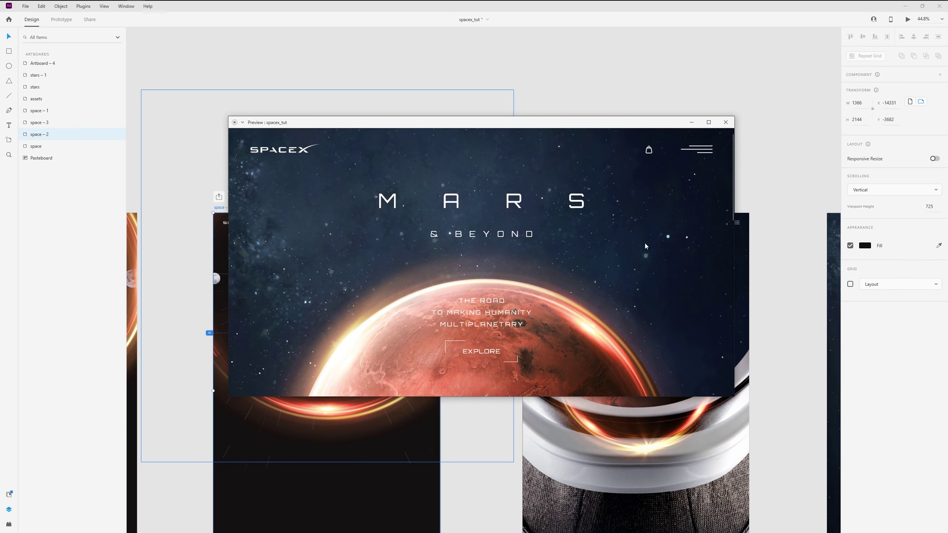
click(725, 122)
Preview the space – 3 screen on its own to check the EXPLORE button's hover animation
drag(652, 149, 462, 91)
scroll(387, 220, up, 3)
click(263, 108)
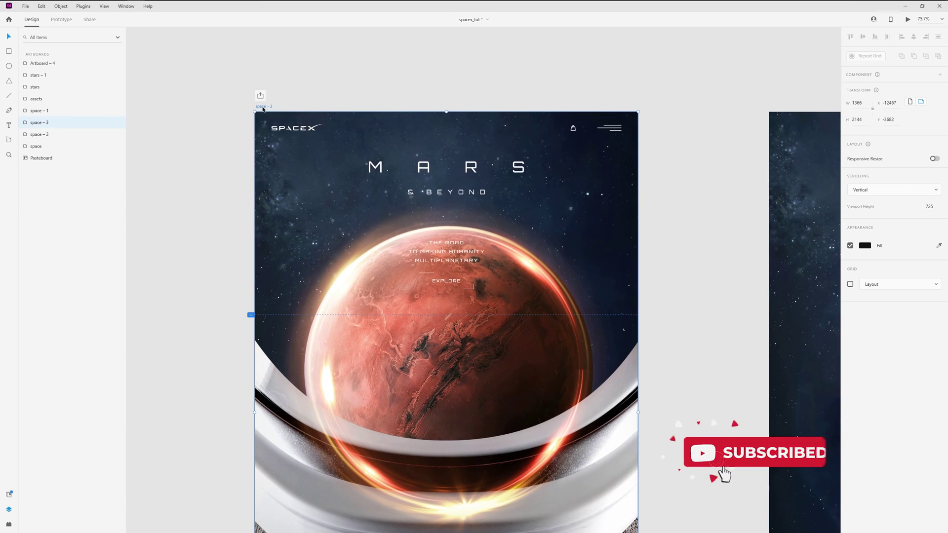
key(ctrl+Return)
drag(364, 56, 498, 92)
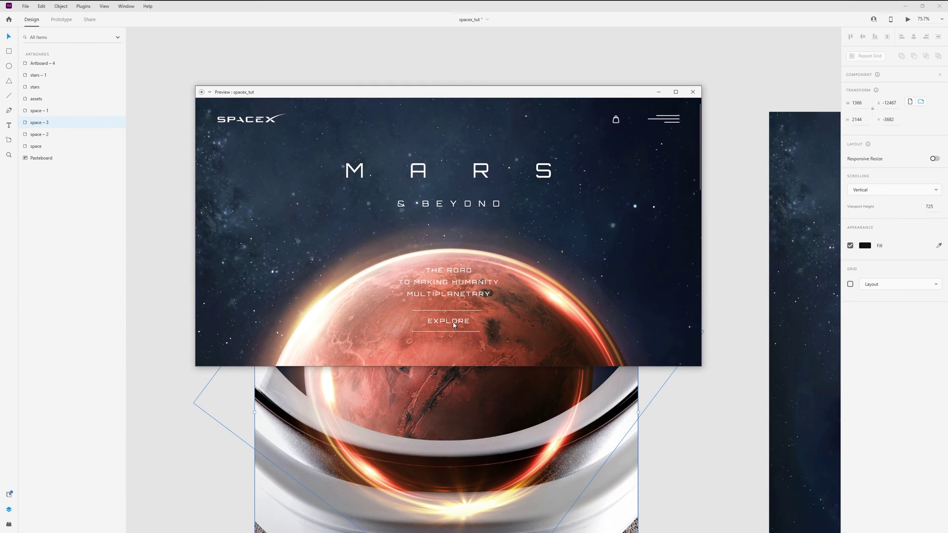